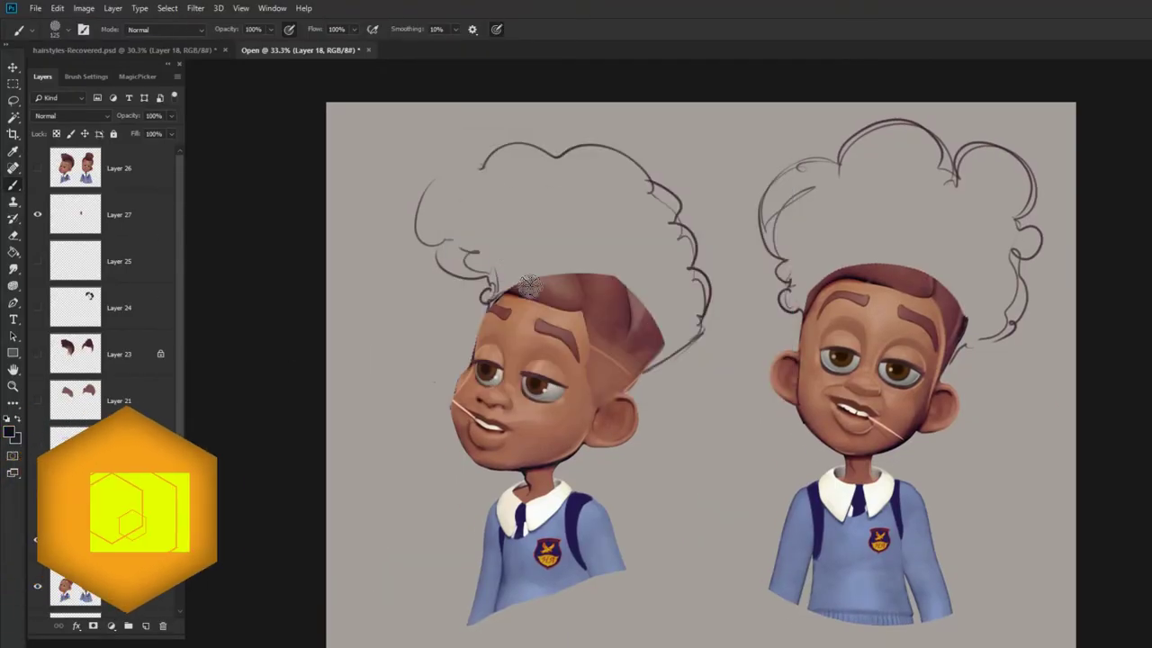
Step: Fill the left character's sketched afro with solid dark paint and shape its outer edge and forehead hairline
mouse_move(540, 207)
mouse_down()
mouse_move(504, 234)
mouse_move(629, 225)
mouse_move(486, 164)
mouse_move(432, 252)
mouse_up()
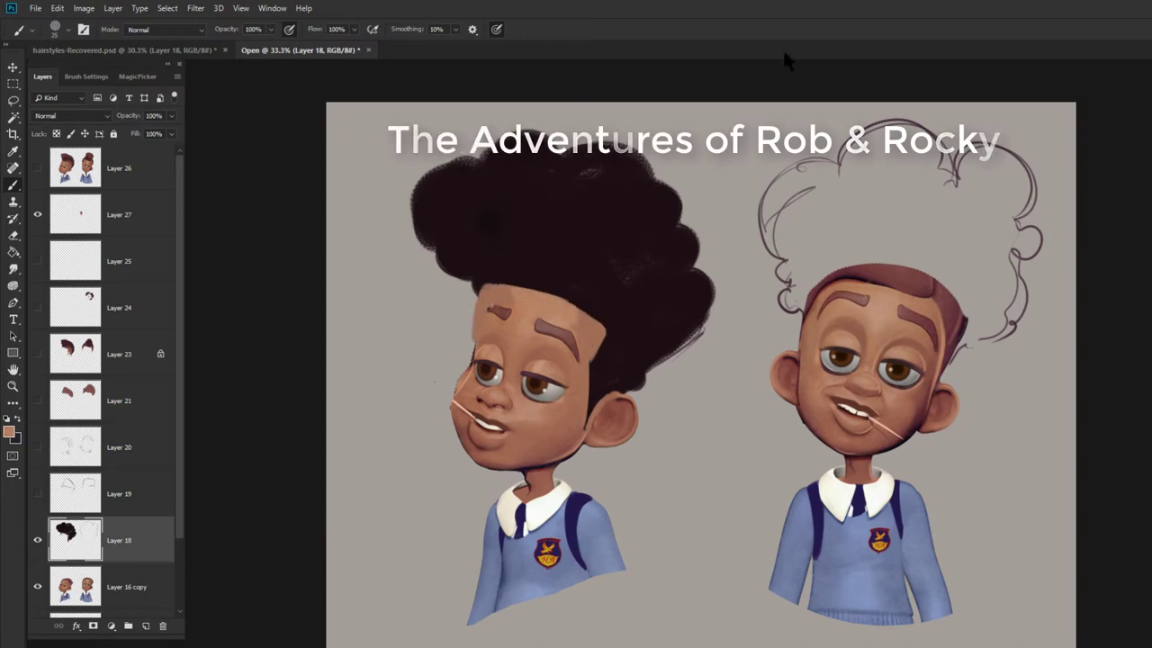
scroll(642, 386, up, 3)
drag(643, 386, 719, 351)
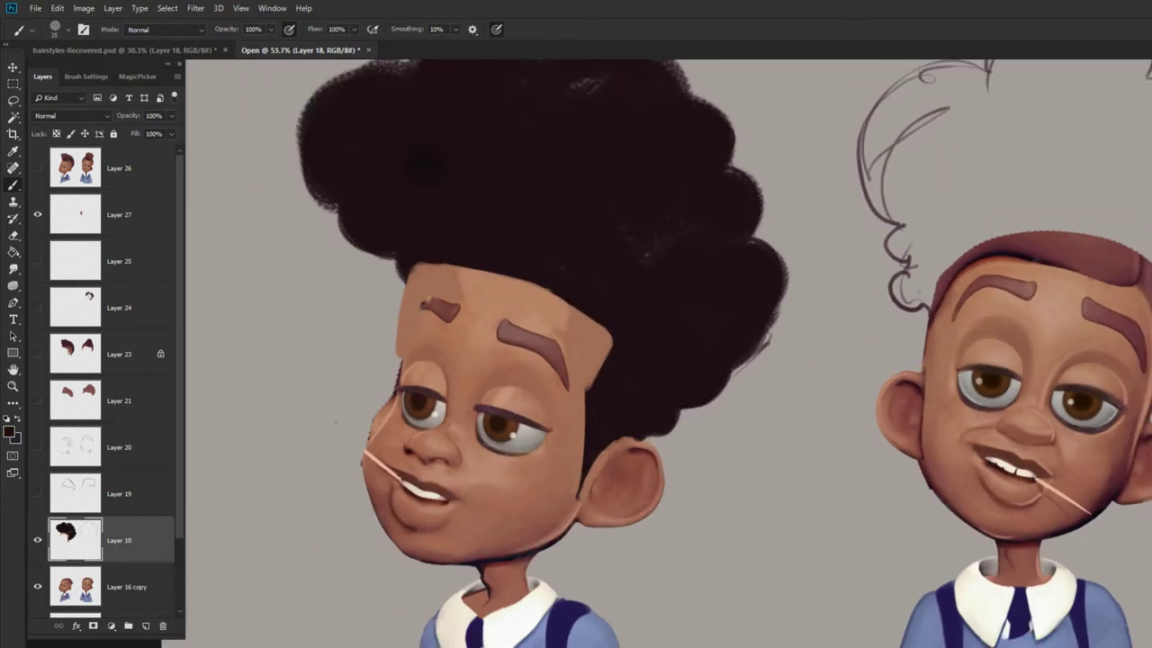
scroll(478, 294, down, 2)
mouse_move(478, 294)
mouse_down()
mouse_move(781, 375)
mouse_move(735, 297)
mouse_move(548, 462)
mouse_up()
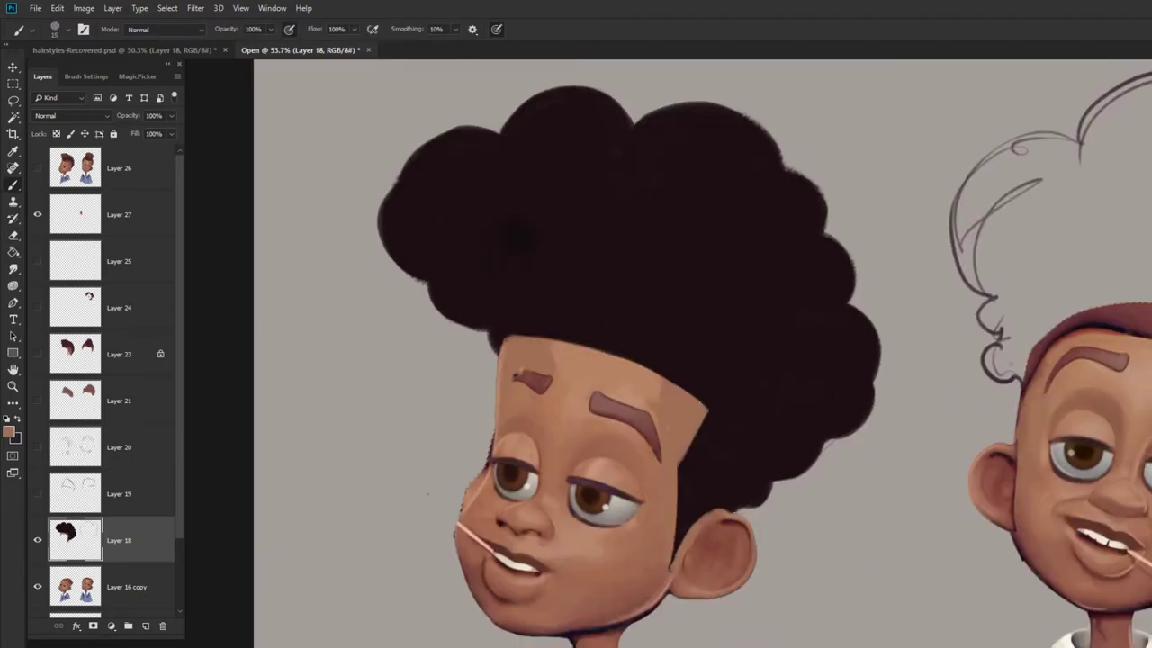
Step: Block in the right character's sketched afro with solid dark paint, using a larger brush
scroll(668, 354, down, 4)
mouse_move(664, 504)
mouse_down()
mouse_move(699, 370)
mouse_move(840, 476)
mouse_move(891, 396)
mouse_move(841, 456)
mouse_move(673, 440)
mouse_move(762, 333)
mouse_move(681, 406)
mouse_move(885, 380)
mouse_move(835, 306)
mouse_move(653, 394)
mouse_move(686, 333)
mouse_move(829, 317)
mouse_move(882, 420)
mouse_up()
key(bracketright)
key(bracketright)
key(bracketright)
key(bracketright)
key(e)
mouse_move(620, 371)
mouse_down()
mouse_move(780, 234)
mouse_move(919, 402)
mouse_move(642, 368)
mouse_up()
key(b)
alt+click(749, 436)
mouse_move(814, 443)
mouse_down()
mouse_move(699, 415)
mouse_move(686, 441)
mouse_up()
mouse_move(823, 486)
mouse_down()
mouse_move(746, 411)
mouse_move(689, 403)
mouse_up()
mouse_move(792, 425)
mouse_down()
mouse_move(846, 470)
mouse_move(725, 395)
mouse_move(673, 401)
mouse_move(619, 543)
mouse_up()
Step: Refine the right character's hairline around the forehead and temple with sampled colours and a smaller brush
alt+click(830, 457)
key(bracketleft)
key(bracketleft)
key(bracketleft)
key(bracketleft)
alt+click(734, 472)
alt+click(839, 533)
key(bracketleft)
key(bracketleft)
drag(840, 524, 825, 575)
Step: Create a new layer and paint a curved skin-coloured parting line into the afro of both characters
scroll(505, 294, down, 2)
drag(385, 392, 568, 471)
key(ctrl+alt+shift+n)
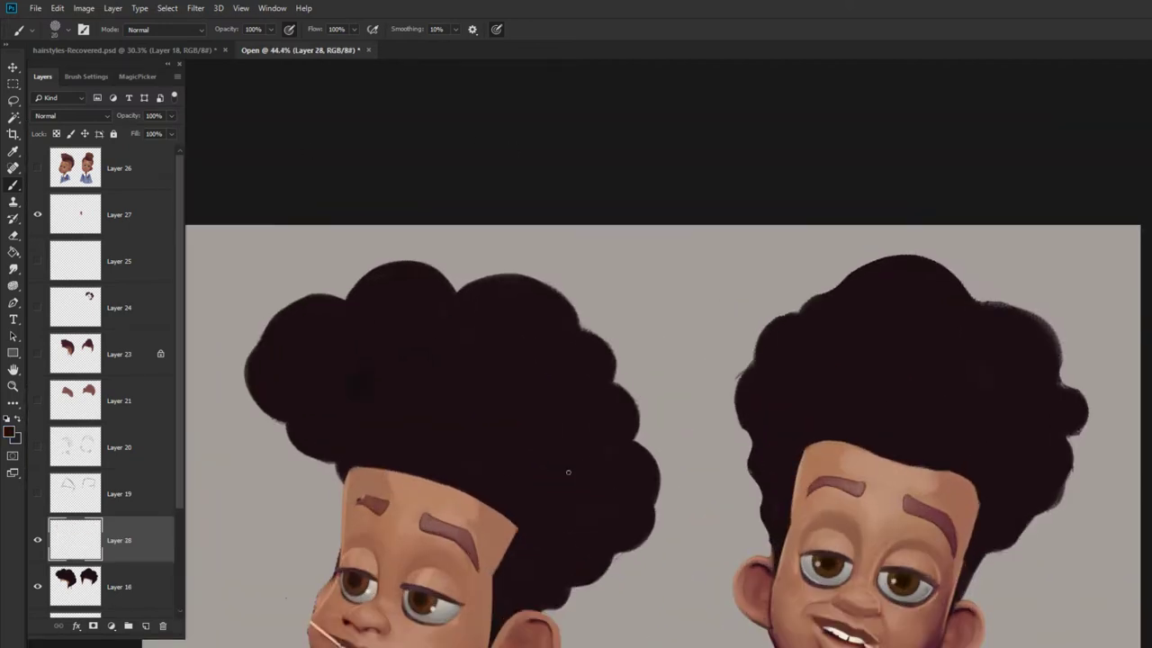
alt+click(444, 545)
drag(502, 447, 460, 489)
drag(978, 434, 954, 472)
mouse_move(500, 457)
mouse_down()
mouse_move(458, 489)
mouse_move(412, 457)
mouse_up()
scroll(342, 198, down, 1)
alt+click(432, 441)
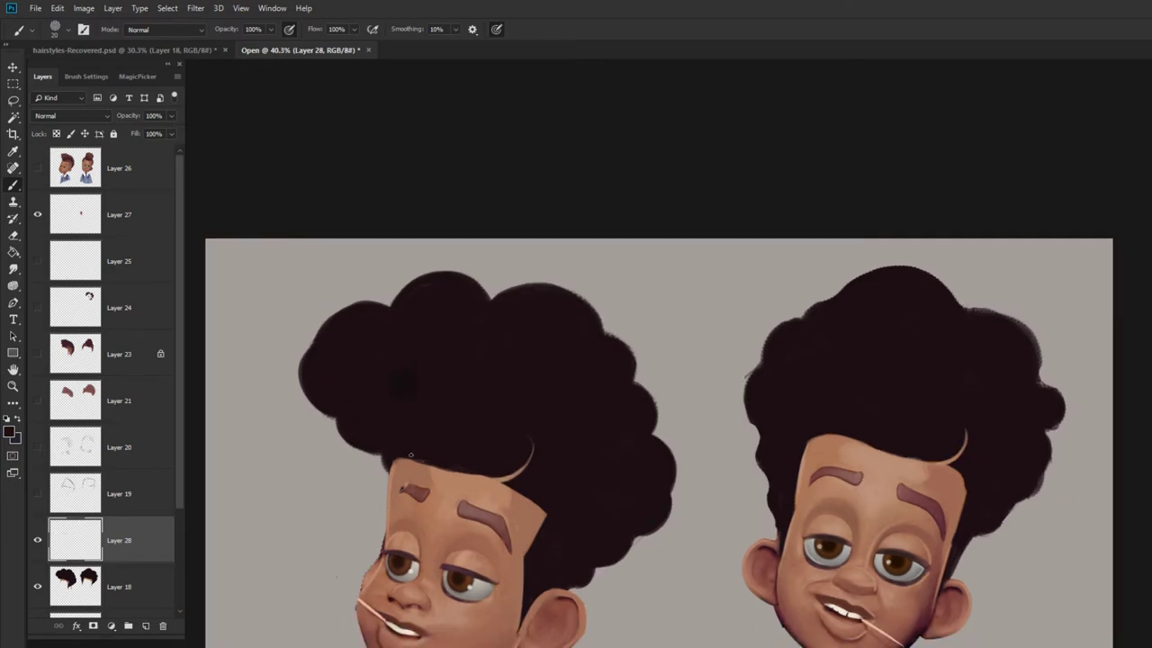
Step: Hide the grey background and the afro on Layer 18, then show and select the flat-top sketch on Layer 19
scroll(448, 396, down, 3)
scroll(448, 267, up, 2)
scroll(76, 540, down, 3)
click(38, 595)
click(38, 456)
click(38, 362)
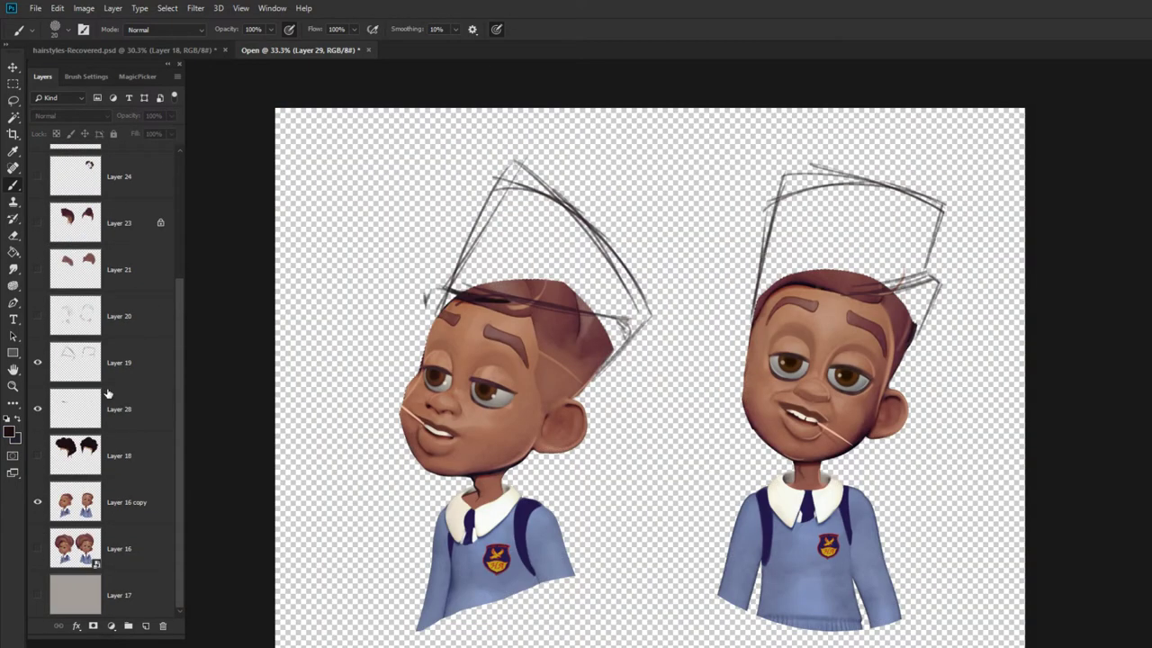
click(112, 369)
Step: Fill the left character's flat-top sketch with solid dark paint down to the ear, varying the brush size
drag(495, 281, 528, 394)
key(bracketright)
mouse_move(545, 298)
mouse_down()
mouse_move(614, 481)
mouse_move(494, 386)
mouse_move(576, 432)
mouse_up()
key(bracketleft)
key(bracketleft)
key(bracketleft)
key(bracketleft)
key(bracketleft)
key(bracketleft)
mouse_move(567, 477)
mouse_down()
mouse_move(596, 468)
mouse_move(581, 513)
mouse_up()
key(bracketright)
key(bracketright)
mouse_move(481, 405)
mouse_down()
mouse_move(520, 304)
mouse_move(486, 382)
mouse_up()
drag(558, 297, 621, 495)
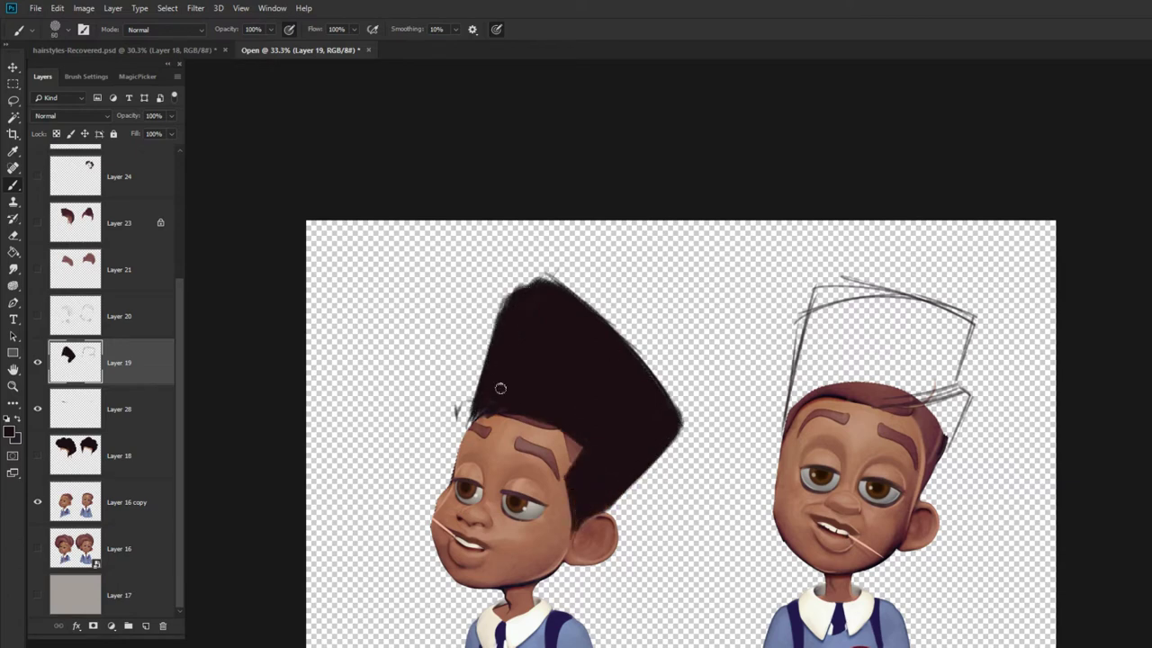
Step: Refine the left flat-top's forehead hairline and front edge, and erase the stray sketch lines along its top
alt+click(531, 437)
mouse_move(574, 459)
mouse_down()
mouse_move(481, 412)
mouse_move(576, 442)
mouse_up()
alt+click(500, 392)
drag(510, 308, 470, 418)
key(e)
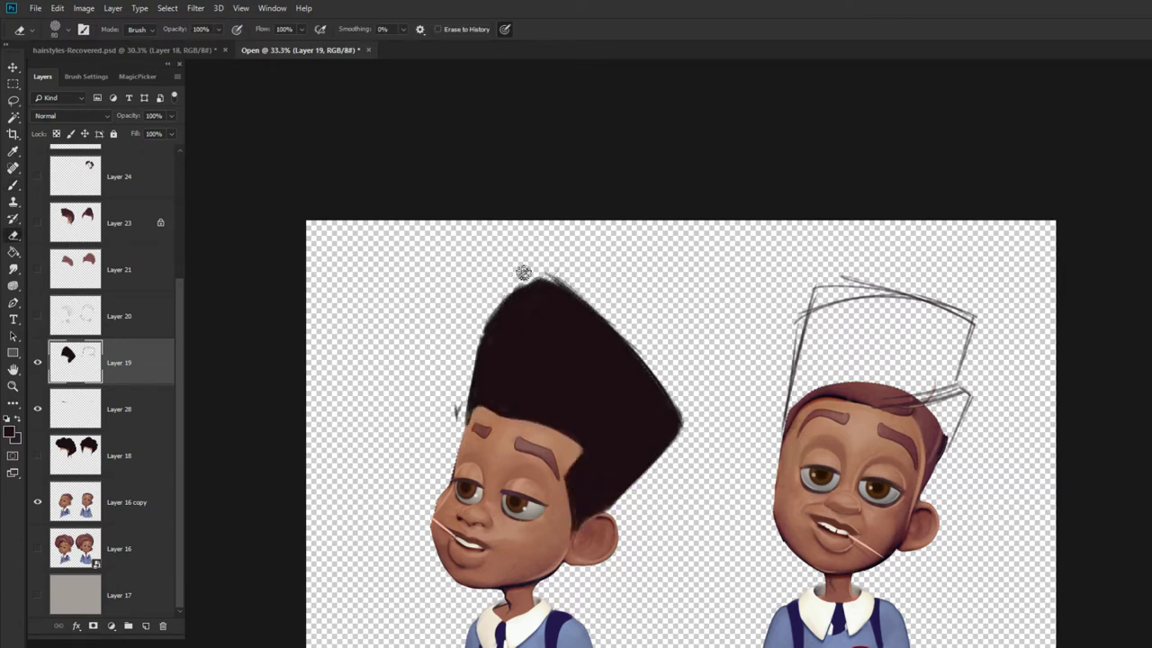
drag(524, 273, 689, 426)
Step: Paint a thin skin-coloured parting line across the left character's flat-top above the forehead
key(b)
alt+click(531, 436)
drag(489, 404, 555, 404)
Step: Block in the right character's flat-top sketch with the sampled dark hair colour and a larger brush
alt+click(612, 378)
key(bracketright)
key(bracketright)
key(bracketright)
key(bracketright)
key(bracketright)
key(bracketright)
drag(820, 326, 937, 440)
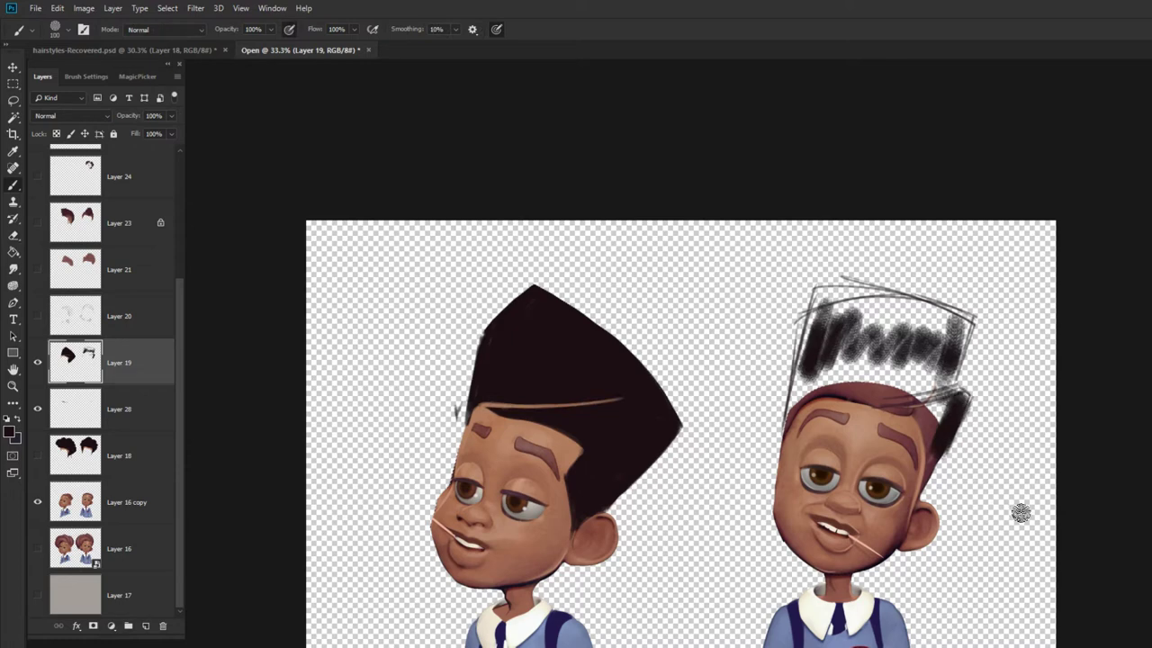
mouse_move(967, 378)
mouse_down()
mouse_move(871, 296)
mouse_move(836, 357)
mouse_move(918, 504)
mouse_up()
Step: Refine the right character's side edge and forehead hairline with a smaller brush and add a skin-coloured parting line
key(bracketleft)
key(bracketleft)
key(bracketleft)
key(bracketleft)
key(bracketleft)
key(bracketleft)
key(bracketleft)
drag(793, 385, 785, 442)
alt+click(886, 432)
mouse_move(881, 409)
mouse_down()
mouse_move(927, 432)
mouse_move(819, 395)
mouse_up()
mouse_move(819, 396)
mouse_down()
mouse_move(792, 422)
mouse_move(823, 393)
mouse_up()
drag(814, 389, 948, 358)
Step: Extend the right flat-top's front and upper contour and erase the leftover sketch lines around it
drag(788, 409, 801, 311)
mouse_move(897, 275)
mouse_down()
mouse_move(975, 351)
mouse_move(940, 297)
mouse_up()
key(e)
mouse_move(866, 277)
mouse_down()
mouse_move(773, 344)
mouse_move(776, 392)
mouse_up()
drag(785, 311, 974, 329)
drag(994, 369, 944, 458)
Step: Keep a merged copy of the flat-top version on its own layer and bring up the braids sketch on Layer 20
scroll(157, 396, up, 2)
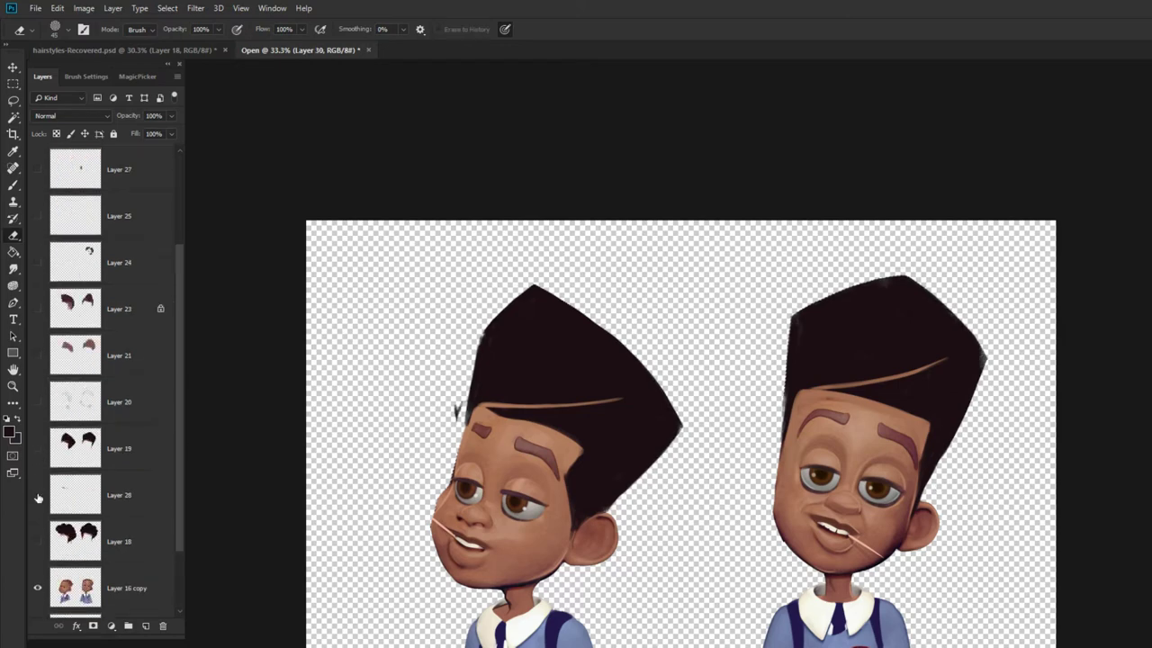
click(36, 495)
key(ctrl+alt+shift+e)
alt+click(37, 262)
drag(59, 299, 145, 625)
key(v)
key(ctrl+e)
click(407, 135)
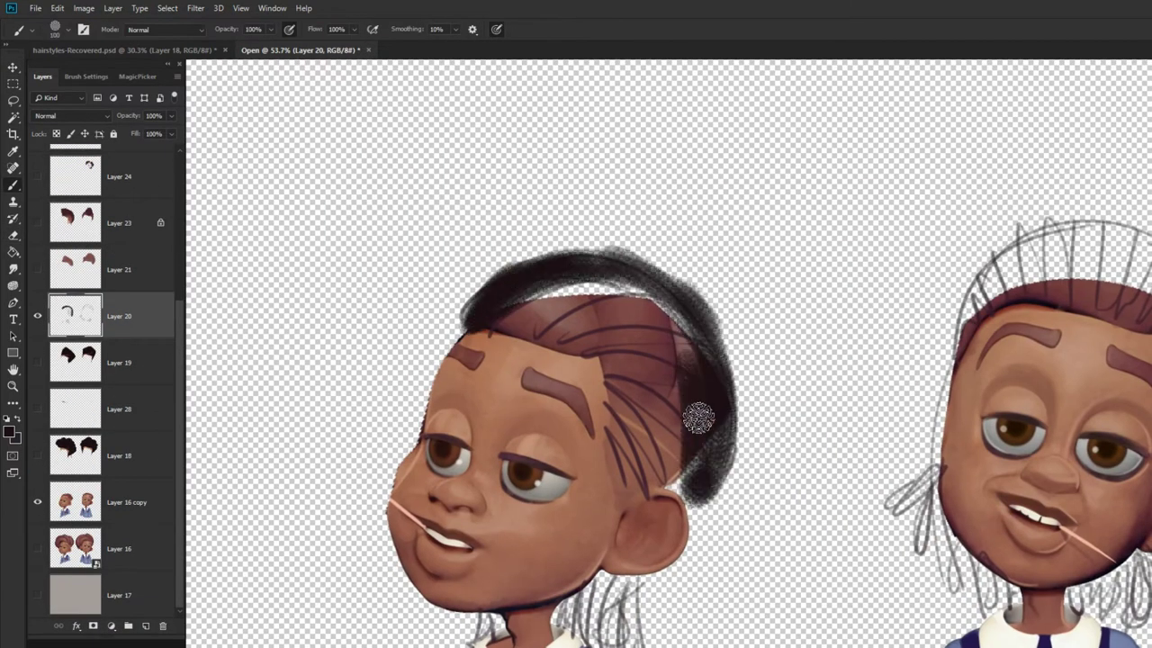
Step: Fill the hair mass over the left character's crown, side and back of the head with dark paint
drag(694, 411, 651, 324)
drag(662, 499, 606, 414)
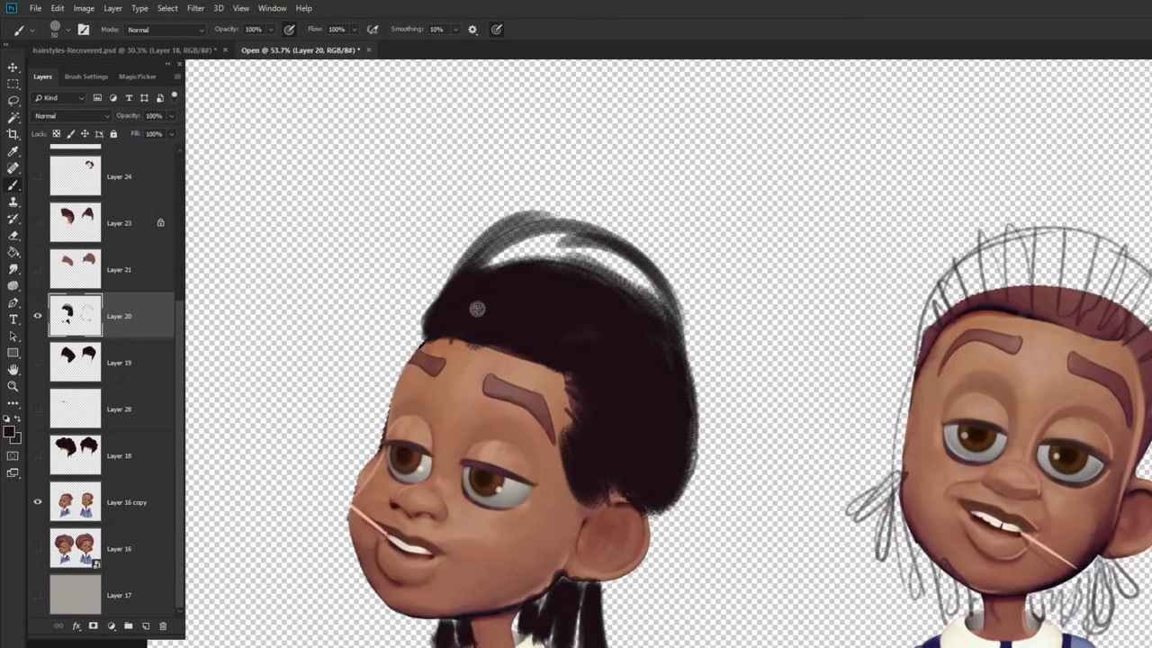
drag(470, 303, 599, 244)
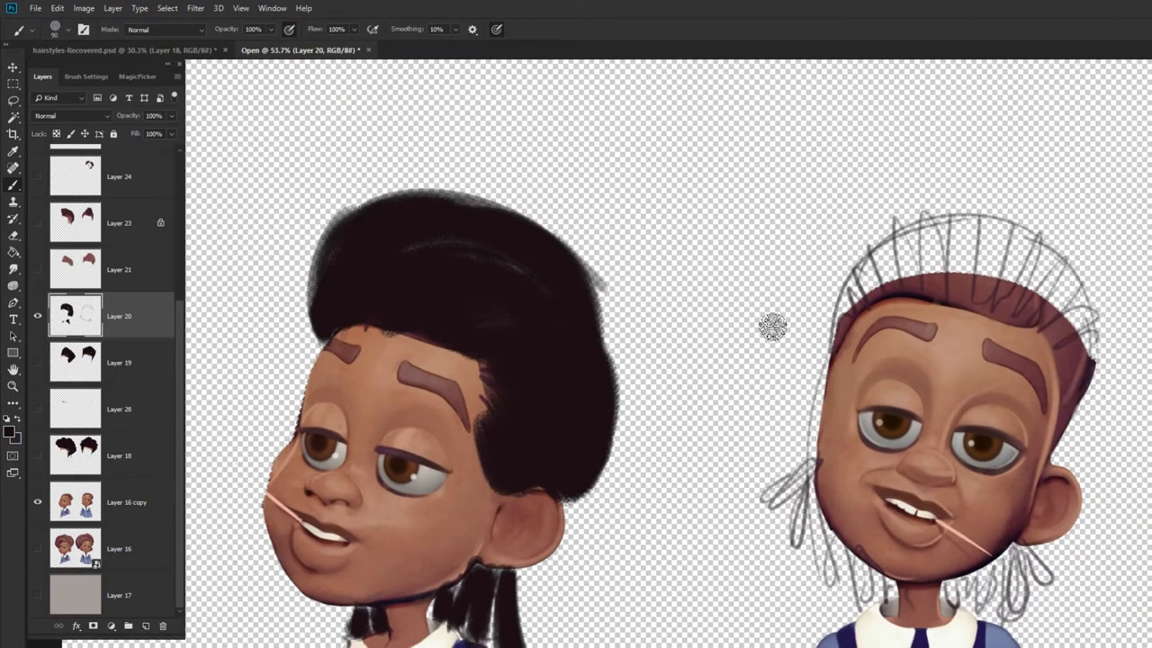
Step: Paint the right character's spiky braided crown and hanging strands dark, and erase the excess along the jaw and collar
mouse_move(836, 288)
mouse_down()
mouse_move(985, 244)
mouse_move(873, 278)
mouse_move(791, 558)
mouse_move(990, 585)
mouse_up()
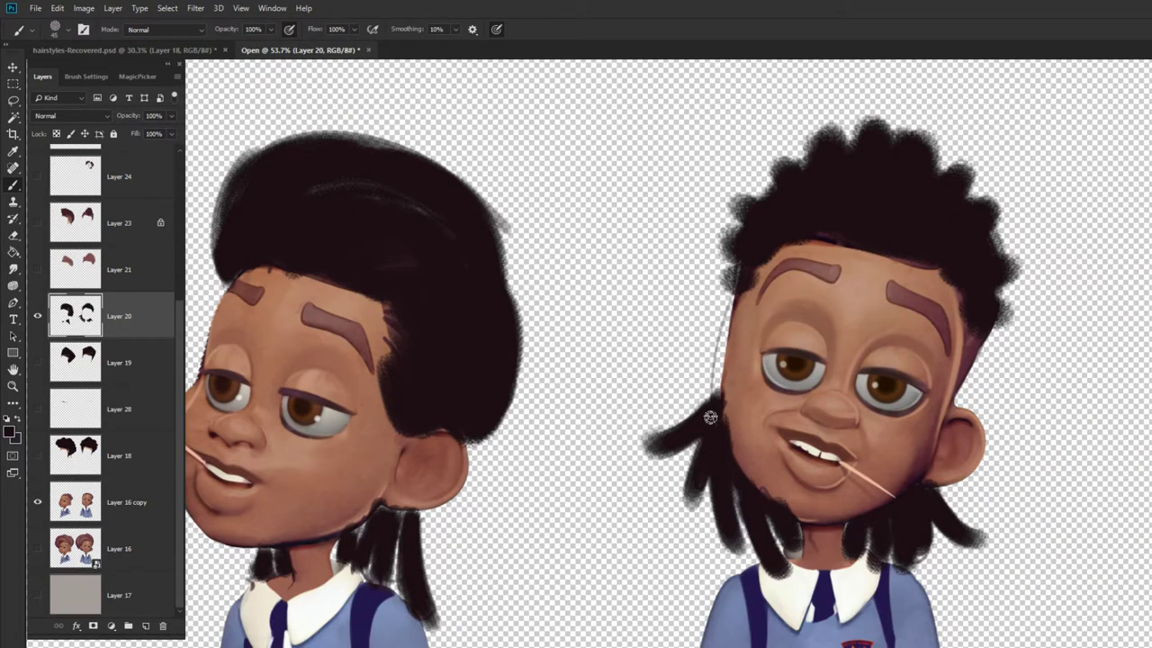
drag(710, 417, 739, 289)
key(e)
drag(740, 393, 785, 503)
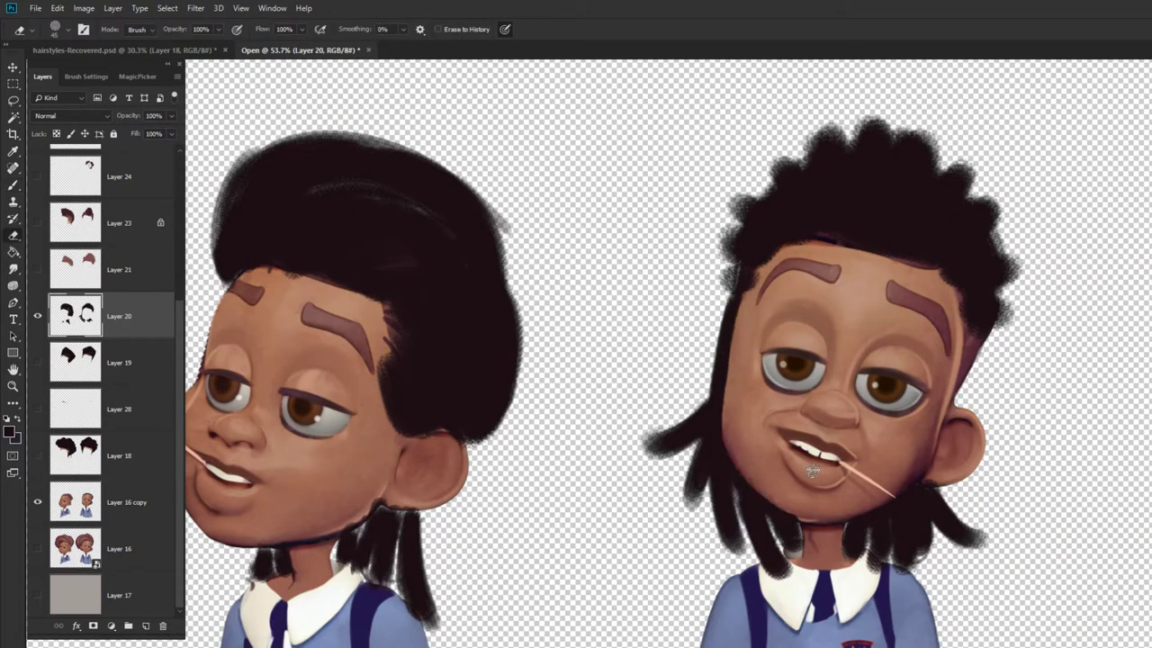
drag(770, 569, 798, 545)
Step: Paint skin-coloured partings radiating from the right character's hairline between the braids at 30% brush opacity
key(b)
alt+click(899, 279)
key(3)
mouse_move(927, 197)
mouse_down()
mouse_move(895, 257)
mouse_move(810, 243)
mouse_move(1019, 215)
mouse_up()
drag(826, 239, 811, 190)
alt+click(849, 280)
drag(865, 254, 879, 209)
drag(903, 264, 927, 237)
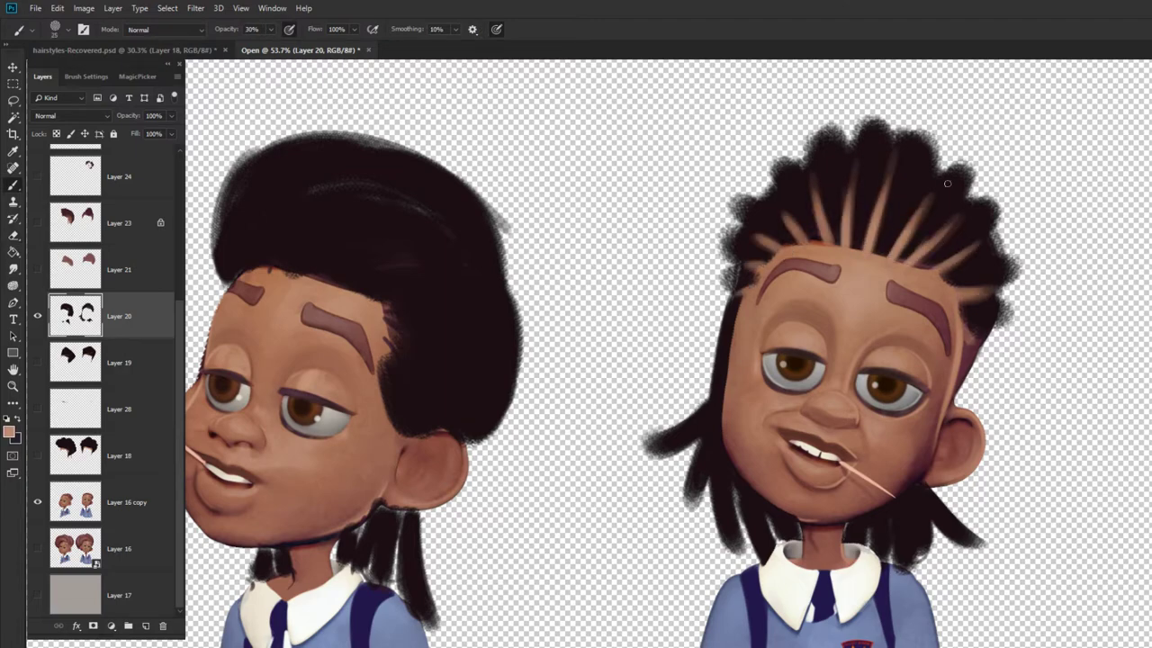
Step: Erase the back of the left character's hair into a cleaner shape and repaint its rear volume in dark colour
drag(945, 182, 1107, 253)
key(e)
mouse_move(634, 252)
mouse_down()
mouse_move(365, 330)
mouse_move(665, 487)
mouse_move(633, 508)
mouse_up()
key(b)
alt+click(640, 378)
mouse_move(637, 255)
mouse_down()
mouse_move(697, 427)
mouse_move(648, 525)
mouse_up()
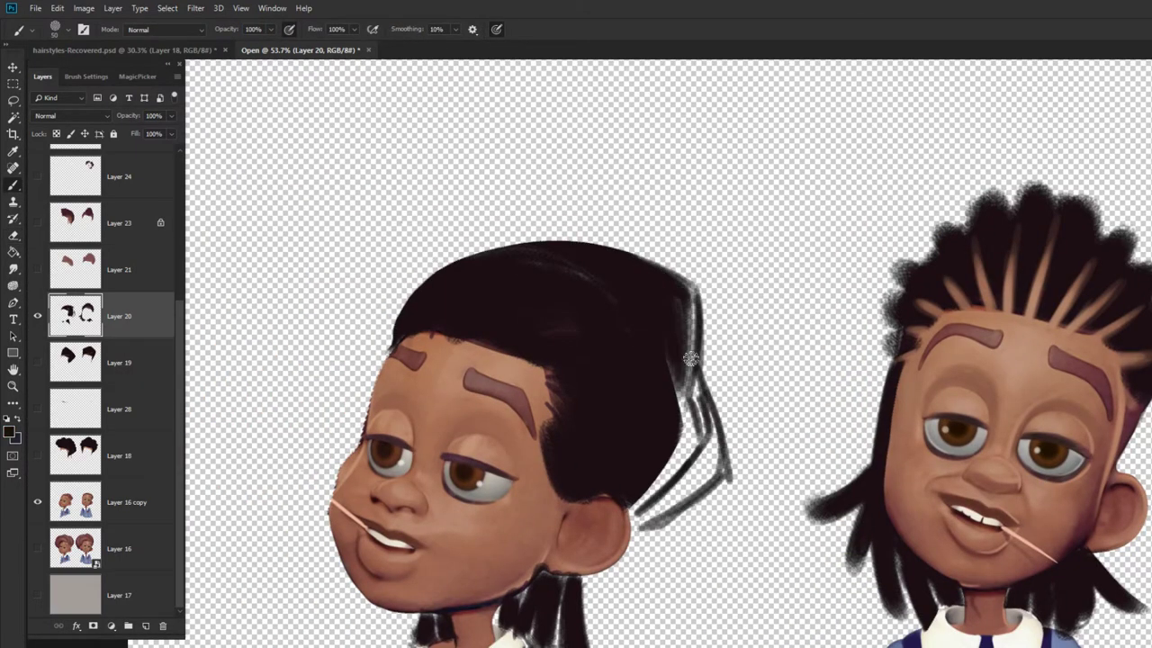
drag(689, 297, 648, 531)
Step: Paint fine skin-coloured partings between the left character's braids, adding a new layer and using a smaller brush
alt+click(490, 358)
mouse_move(423, 335)
mouse_down()
mouse_move(485, 344)
mouse_move(545, 431)
mouse_move(407, 326)
mouse_move(481, 315)
mouse_move(558, 262)
mouse_up()
click(145, 625)
key([)
key([)
key([)
key([)
key([)
drag(498, 326, 613, 290)
drag(522, 336, 613, 317)
drag(544, 351, 633, 349)
mouse_move(451, 312)
mouse_down()
mouse_move(490, 262)
mouse_move(453, 275)
mouse_up()
drag(565, 382, 606, 405)
drag(561, 410, 599, 448)
drag(554, 439, 586, 479)
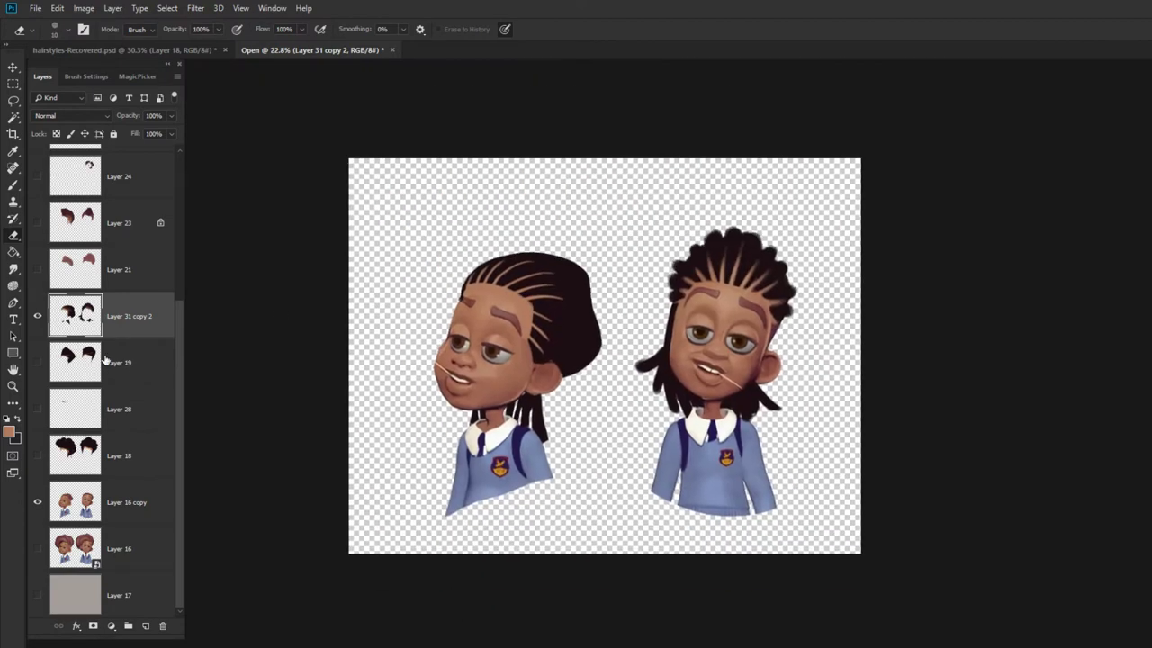
drag(74, 455, 75, 567)
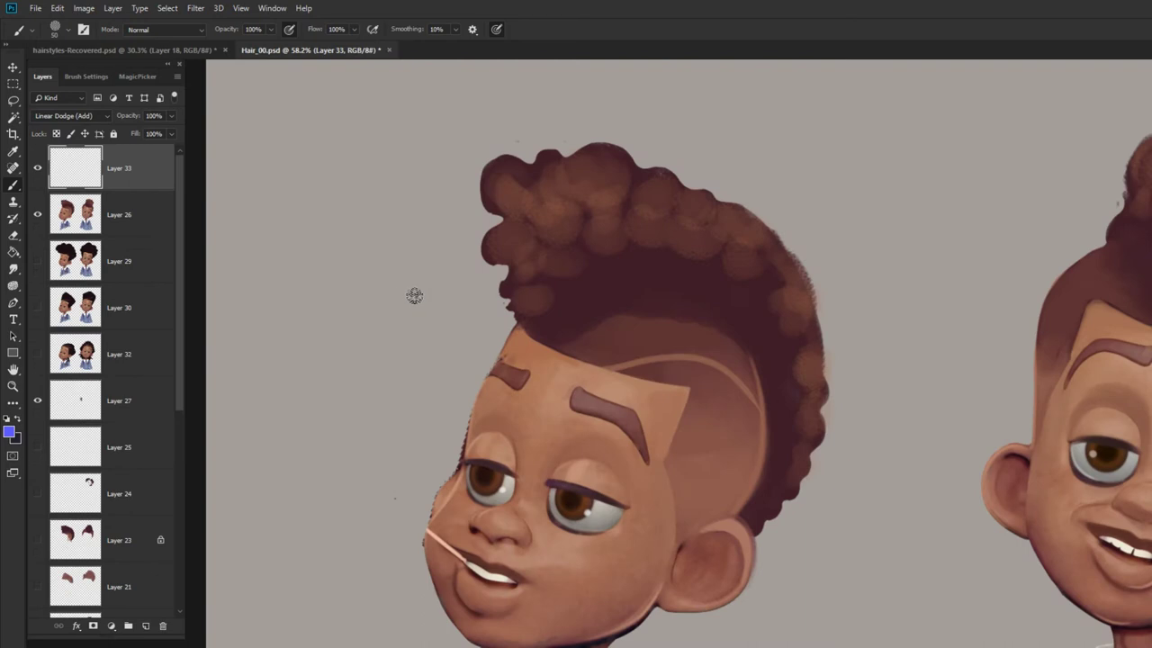
Step: Circle the left character's head on Layer 33 and draw three arrows pointing at the faded sides and hairline
mouse_move(378, 270)
mouse_down()
mouse_move(918, 432)
mouse_move(407, 259)
mouse_up()
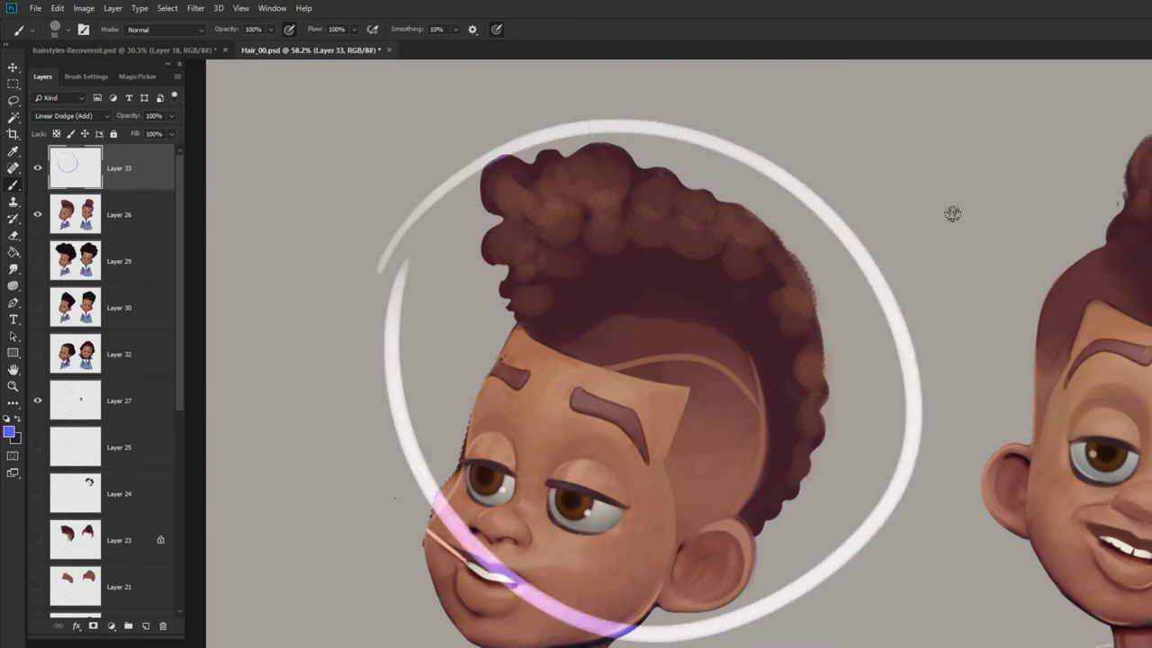
mouse_move(951, 214)
mouse_down()
mouse_move(758, 405)
mouse_move(788, 411)
mouse_up()
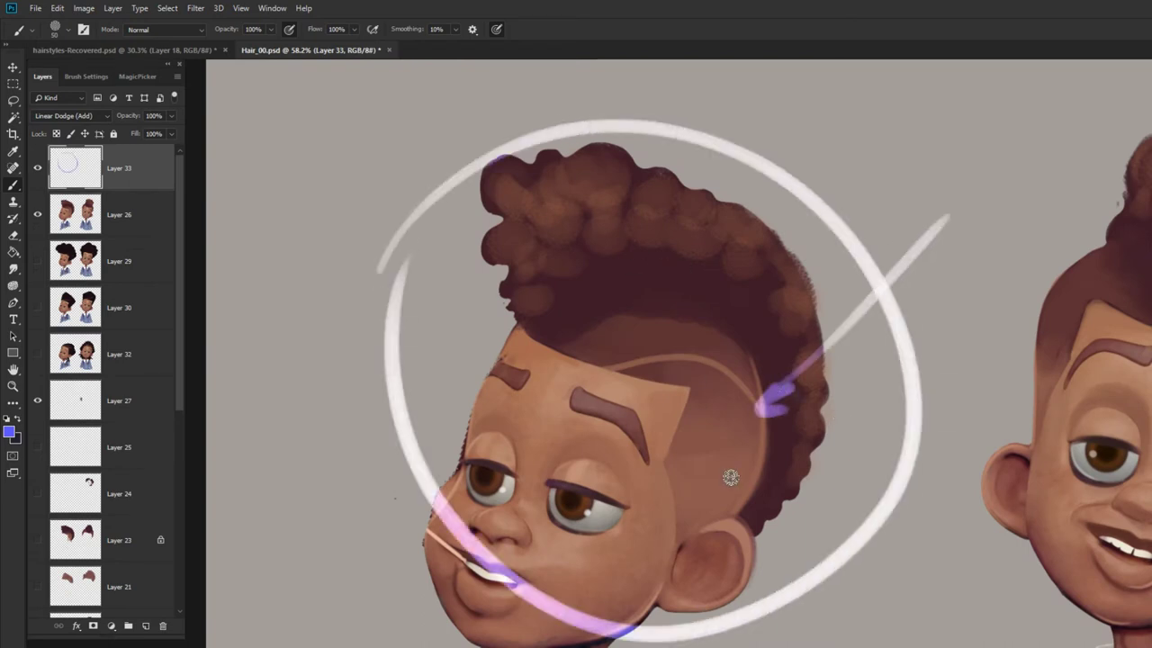
drag(815, 585, 745, 468)
drag(414, 237, 604, 335)
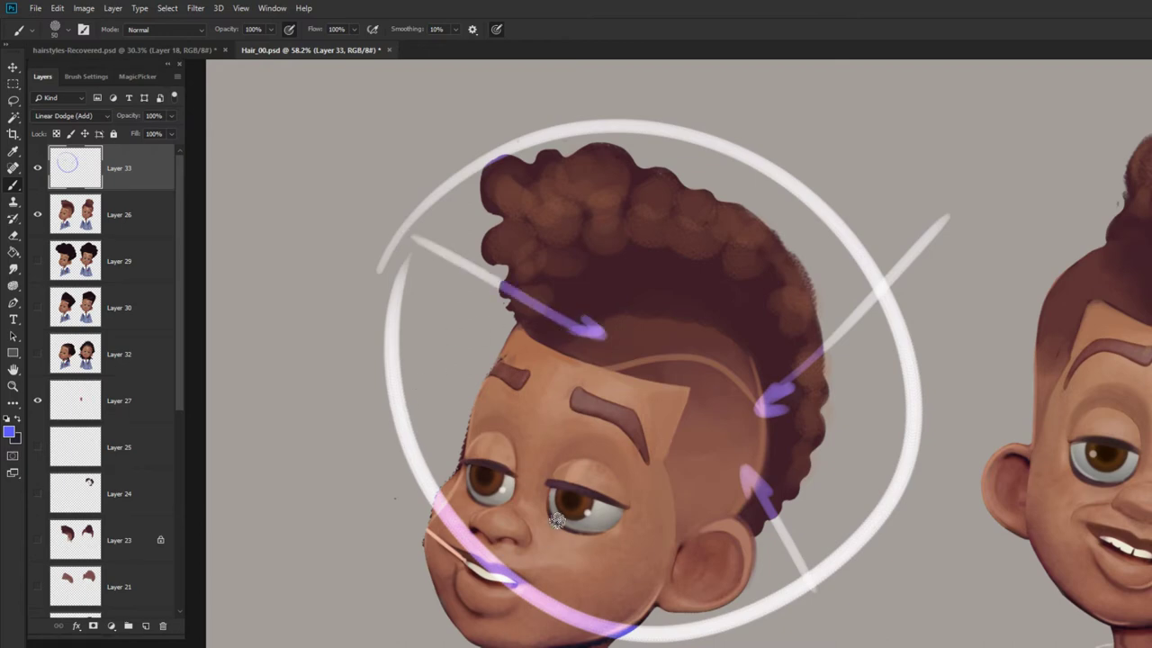
Step: Draw curved arrows on Layer 33 pointing at both faded sides and the curly bun of the right character
mouse_move(767, 174)
mouse_down()
mouse_move(945, 334)
mouse_move(1040, 343)
mouse_up()
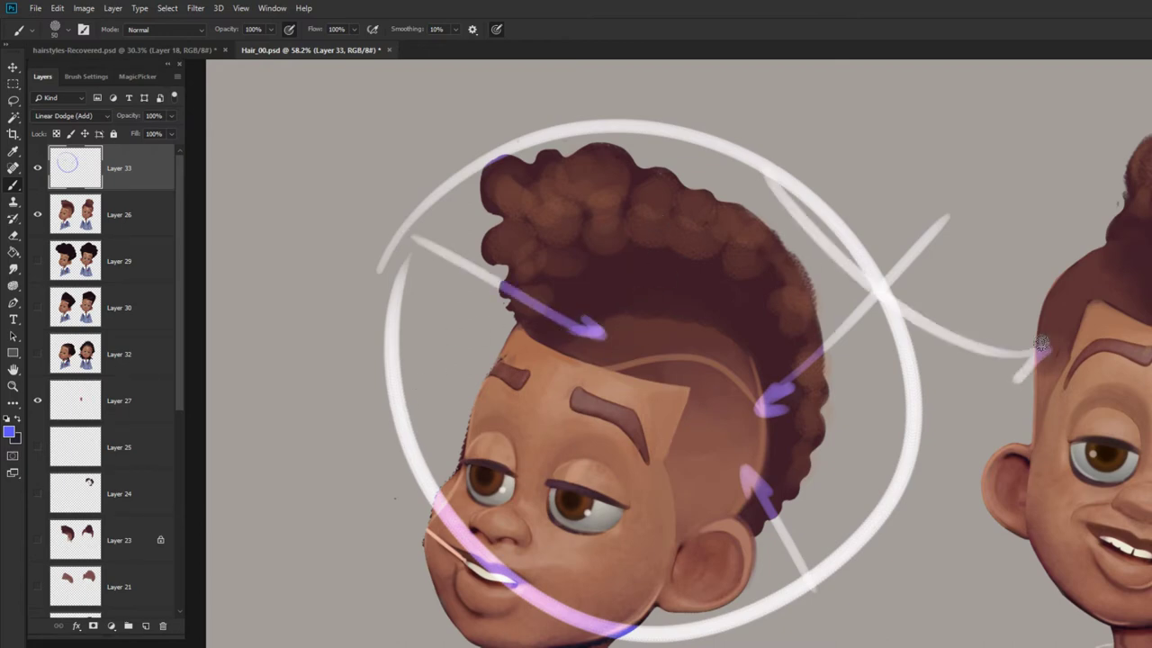
drag(917, 368, 473, 283)
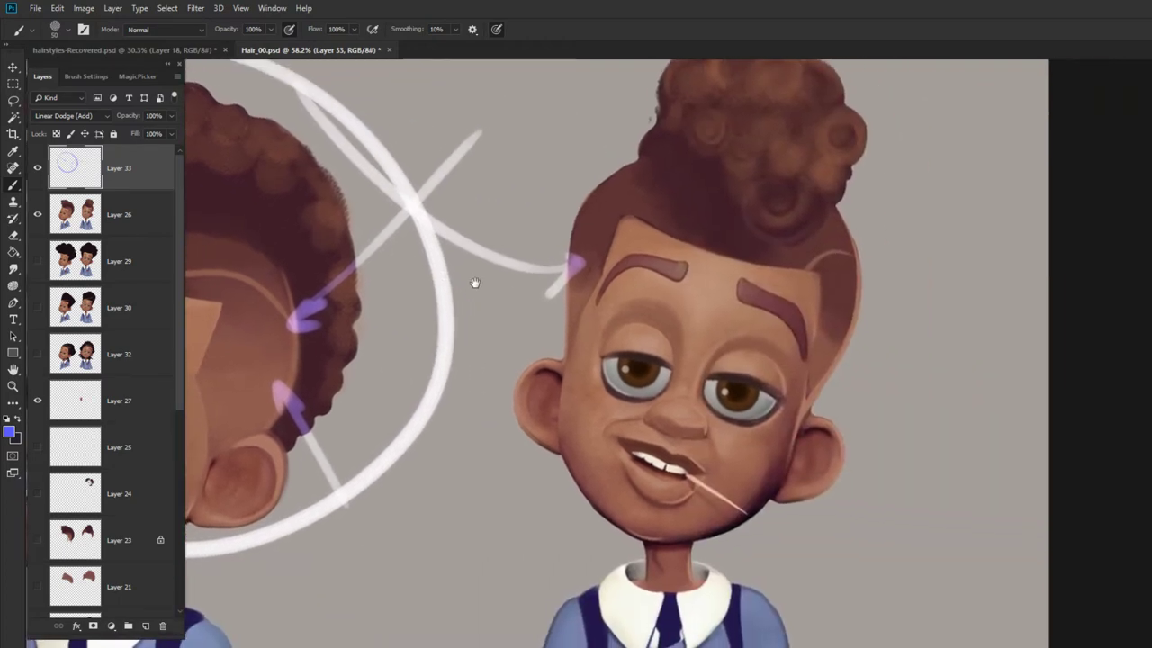
drag(871, 241, 890, 271)
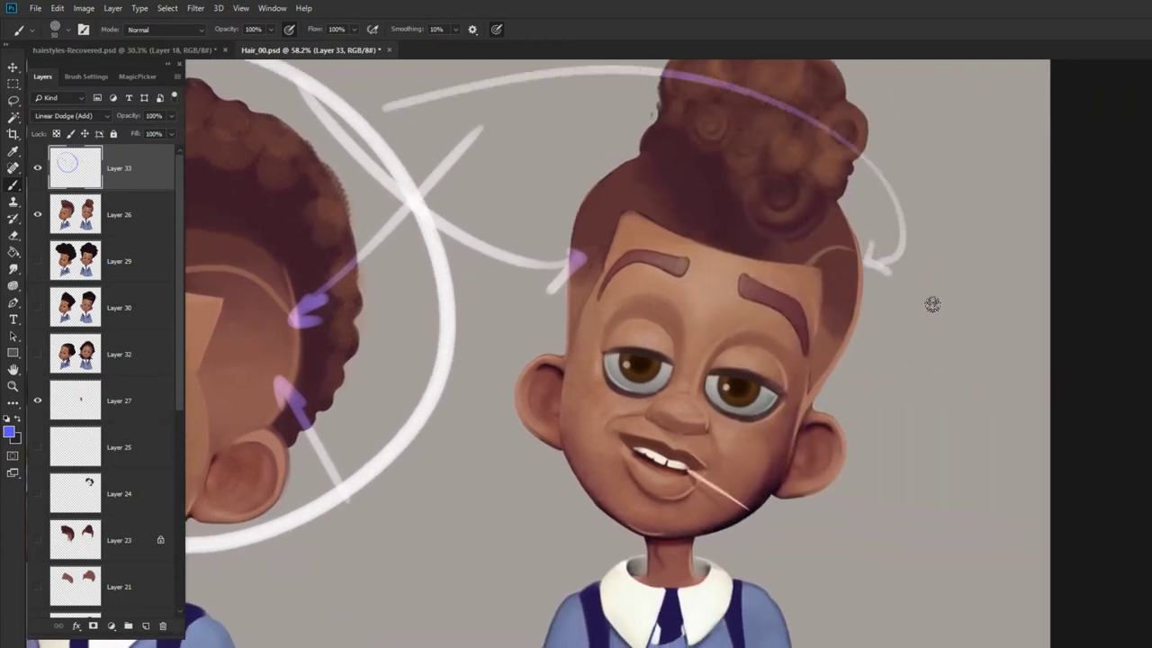
drag(481, 479, 543, 629)
mouse_move(742, 97)
mouse_down()
mouse_move(770, 212)
mouse_move(798, 245)
mouse_up()
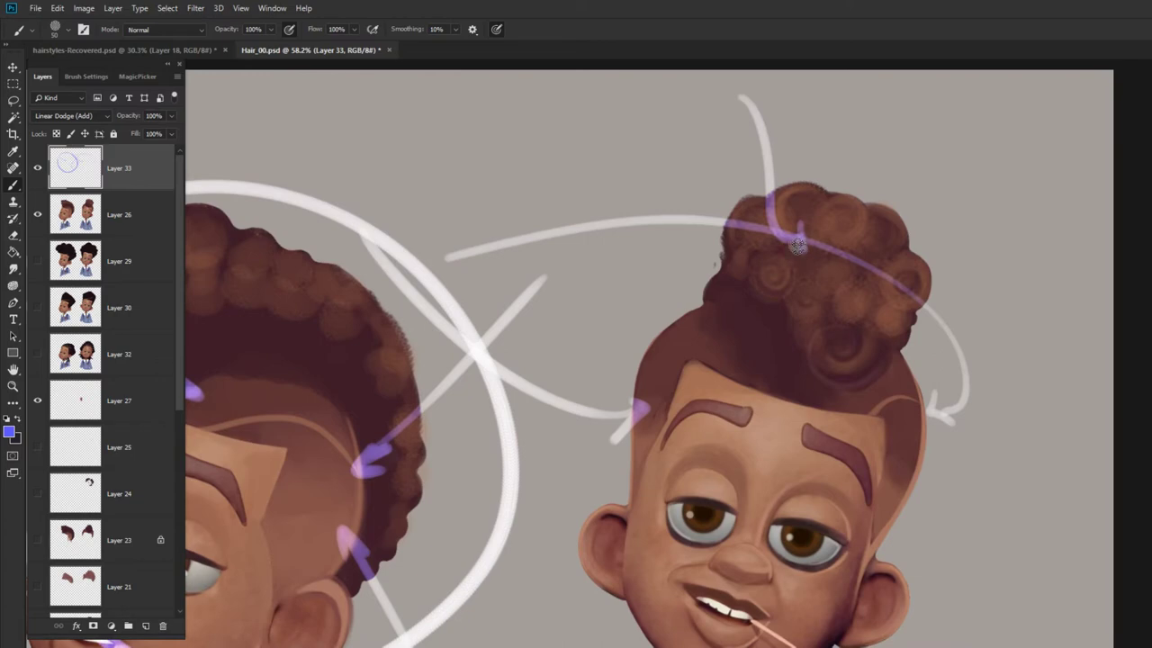
mouse_move(521, 575)
mouse_down()
mouse_move(579, 375)
mouse_move(571, 276)
mouse_up()
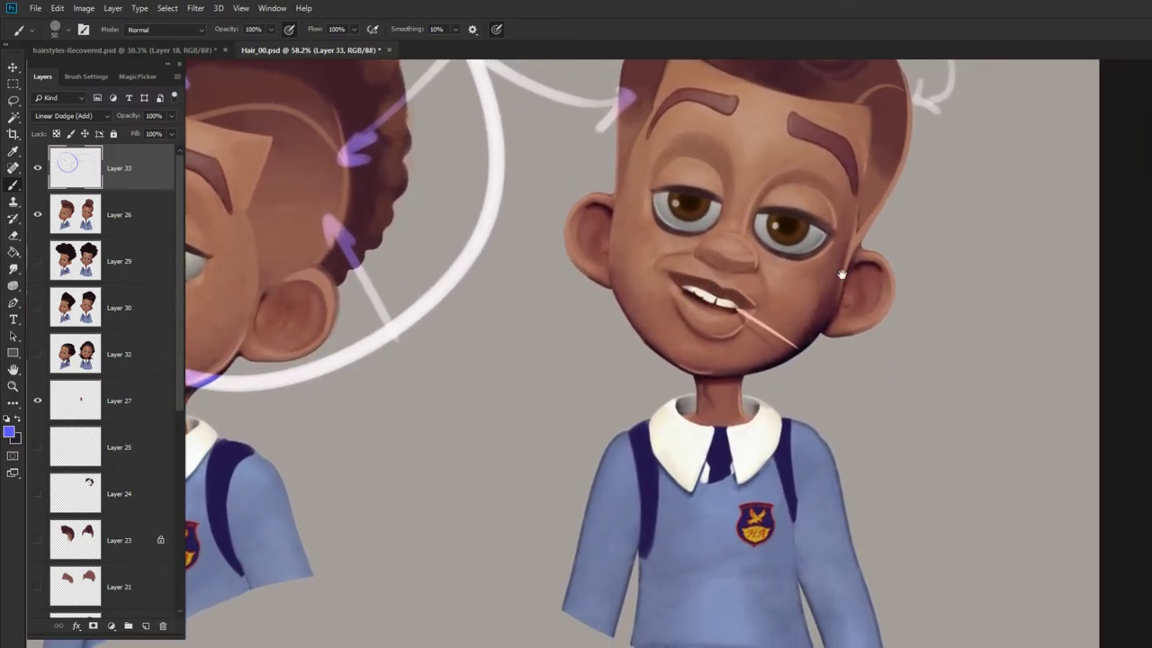
mouse_move(973, 143)
mouse_down()
mouse_move(840, 222)
mouse_move(862, 203)
mouse_up()
drag(481, 409, 959, 534)
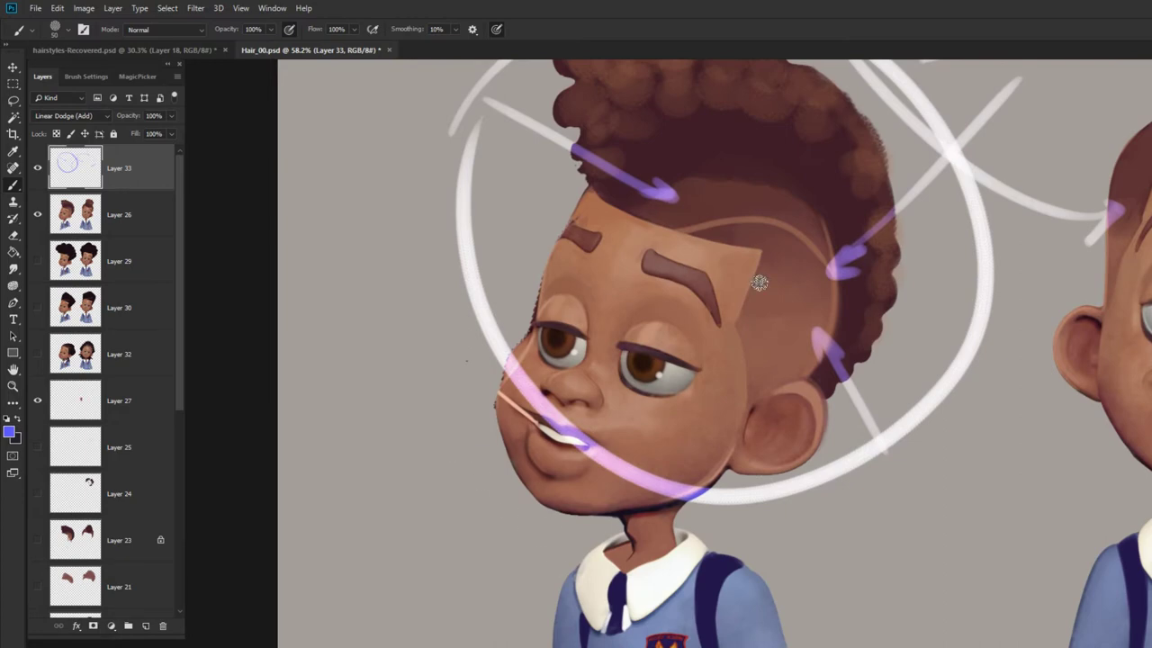
Step: Hide the annotations on Layer 33 and the faded hairstyle on Layer 26, and show the afro version on Layer 29
click(37, 168)
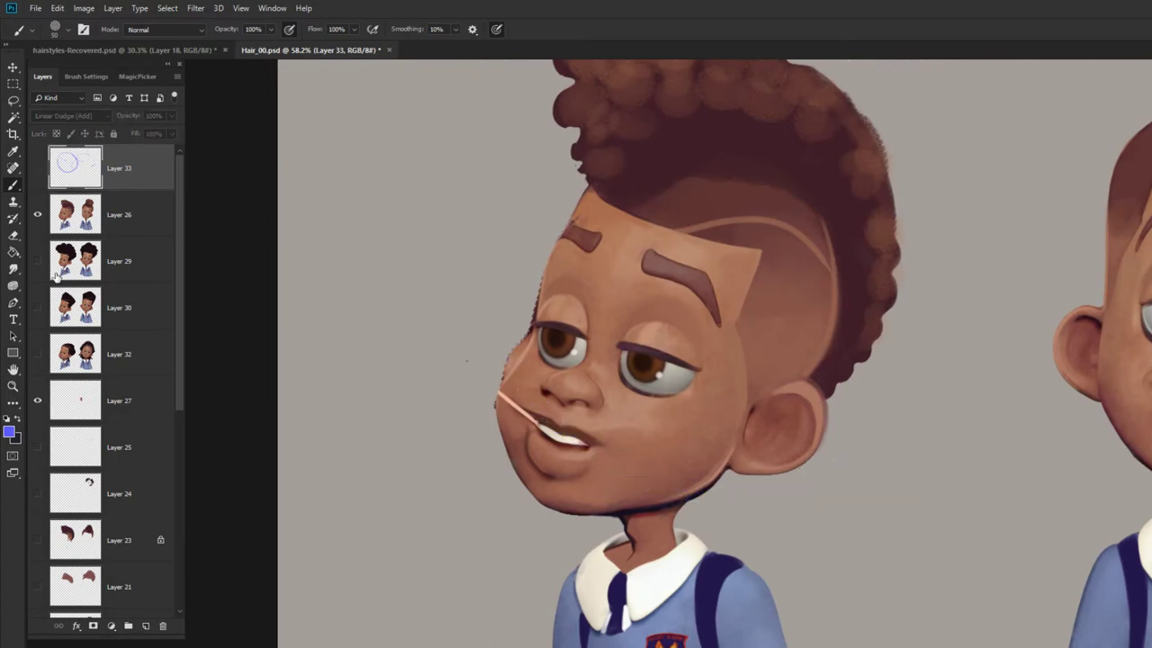
click(36, 214)
click(37, 261)
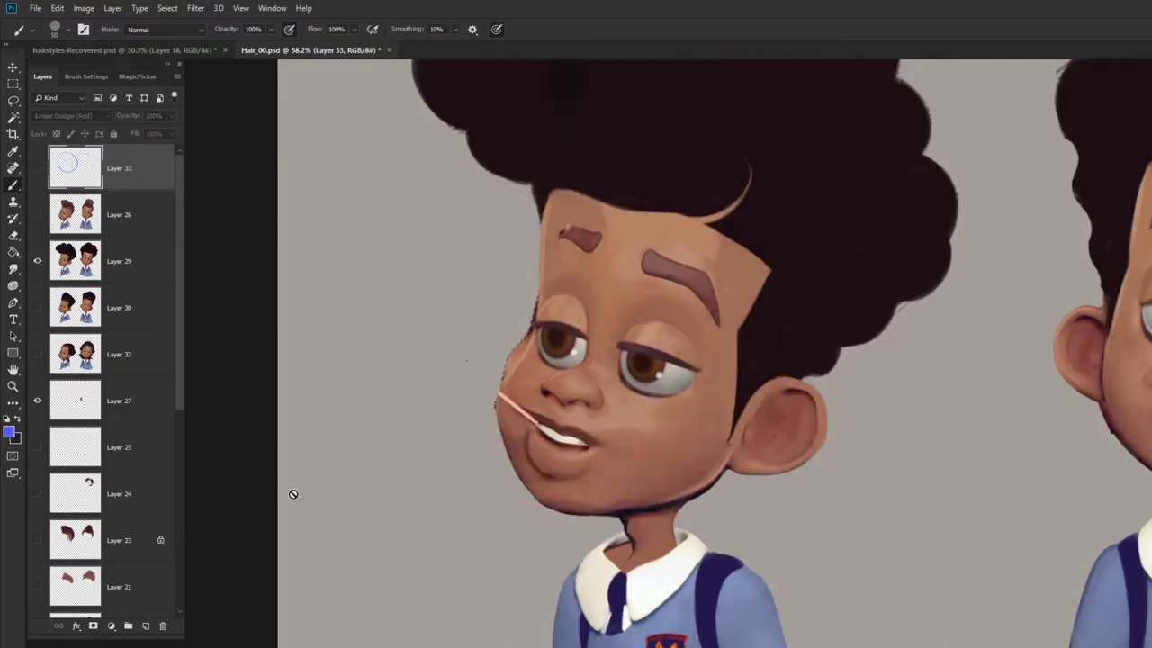
drag(414, 349, 298, 363)
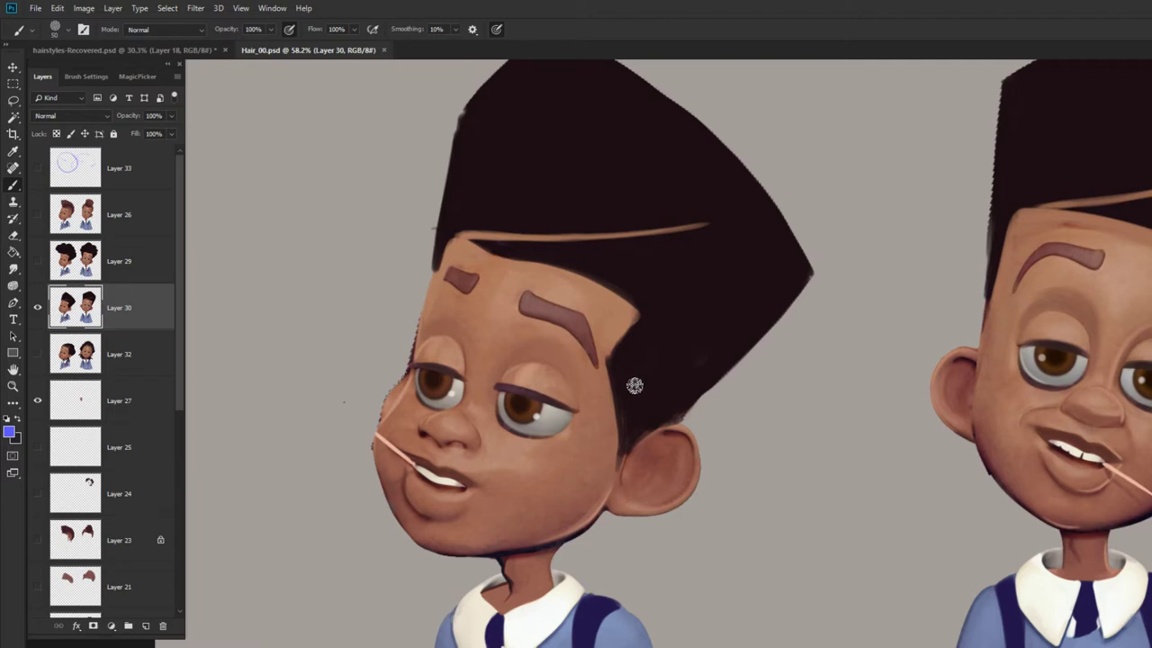
Step: Clean up the left flat-top's sideburn edge in front of the ear on Layer 30 with sampled colours
alt+click(640, 391)
drag(630, 447, 624, 459)
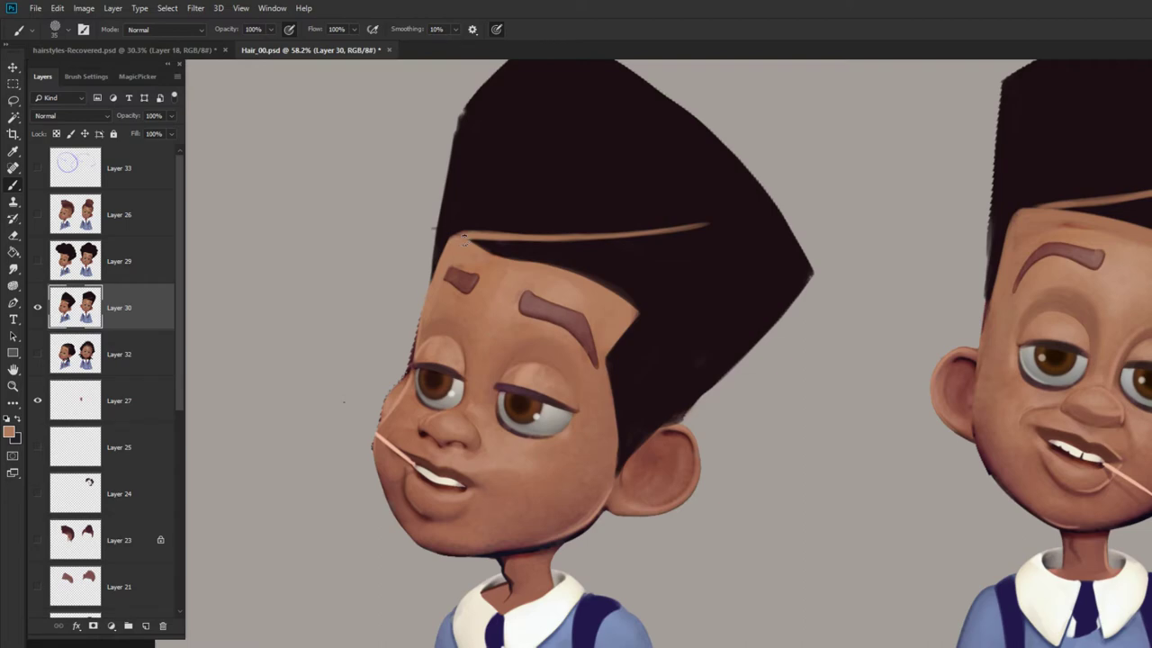
drag(619, 569, 445, 398)
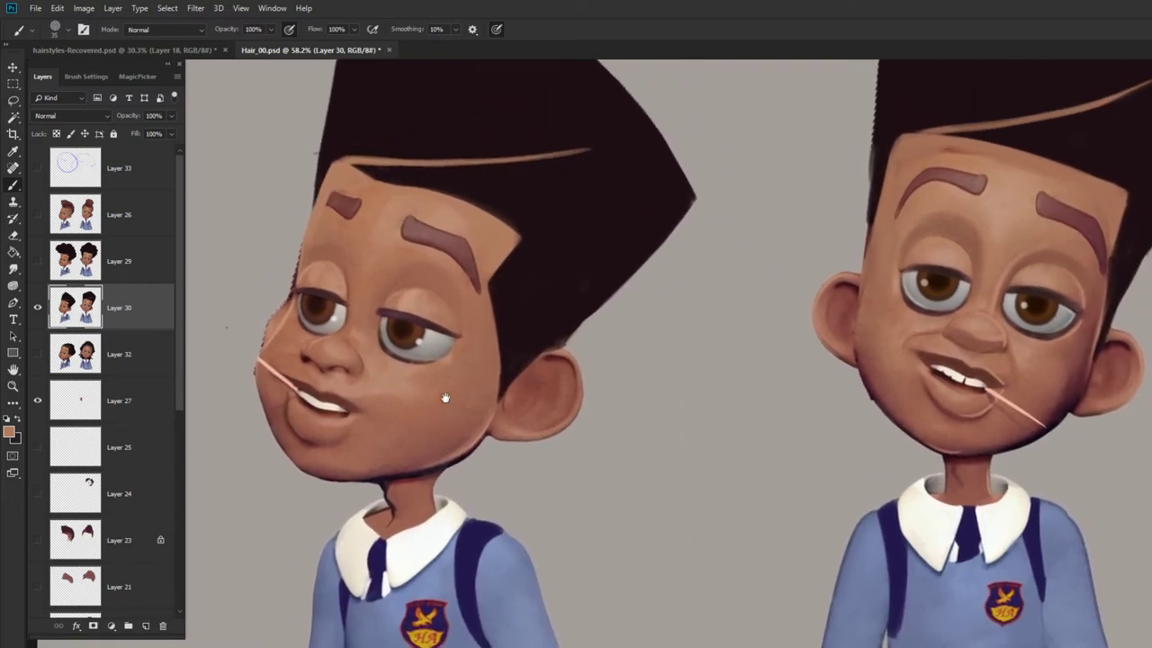
Step: Sample the skin tone beside the left ear, add a layer above Layer 30, and set the textured brush's spacing to 31%
alt+click(500, 355)
click(145, 626)
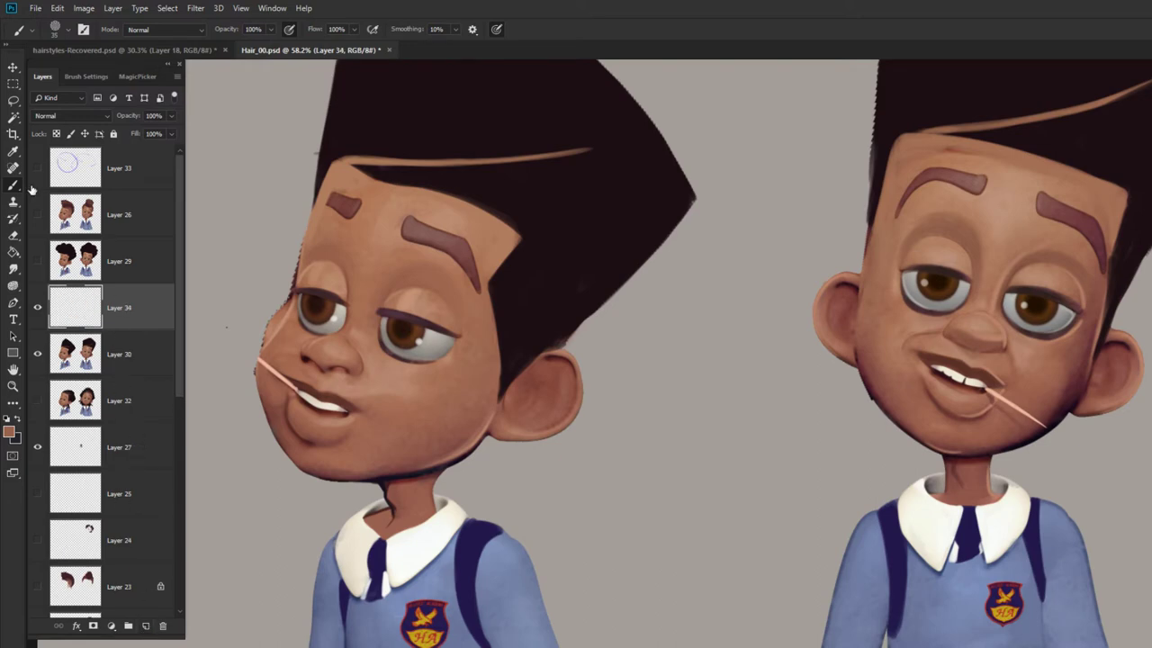
click(85, 76)
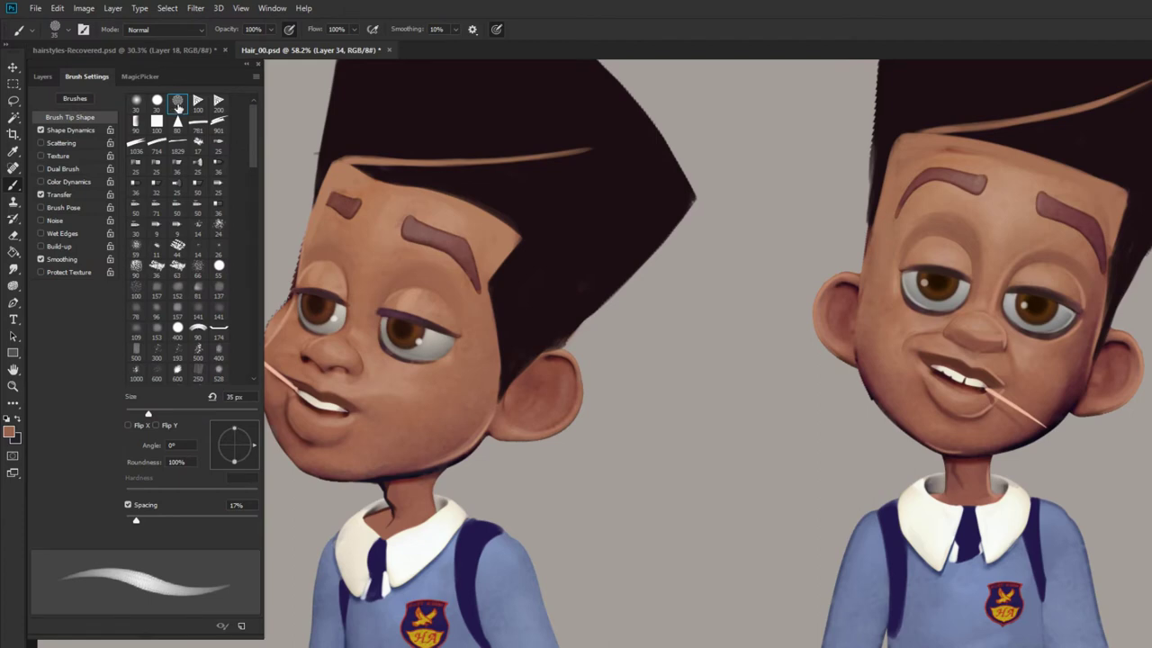
drag(136, 521, 146, 524)
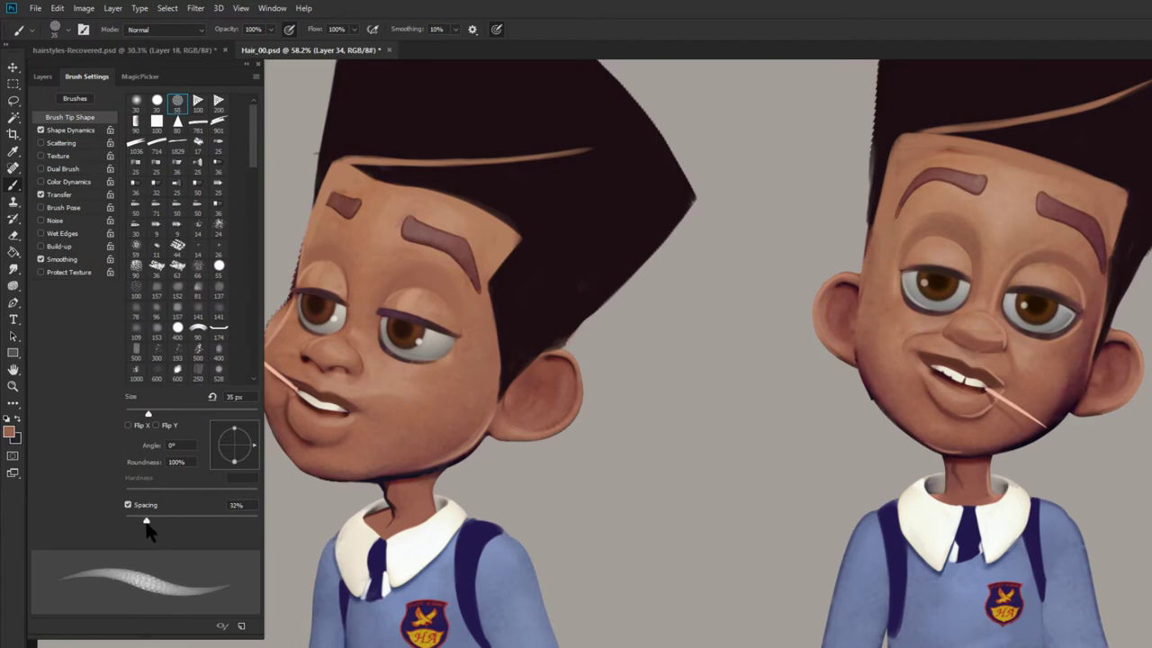
click(40, 143)
click(41, 143)
click(75, 131)
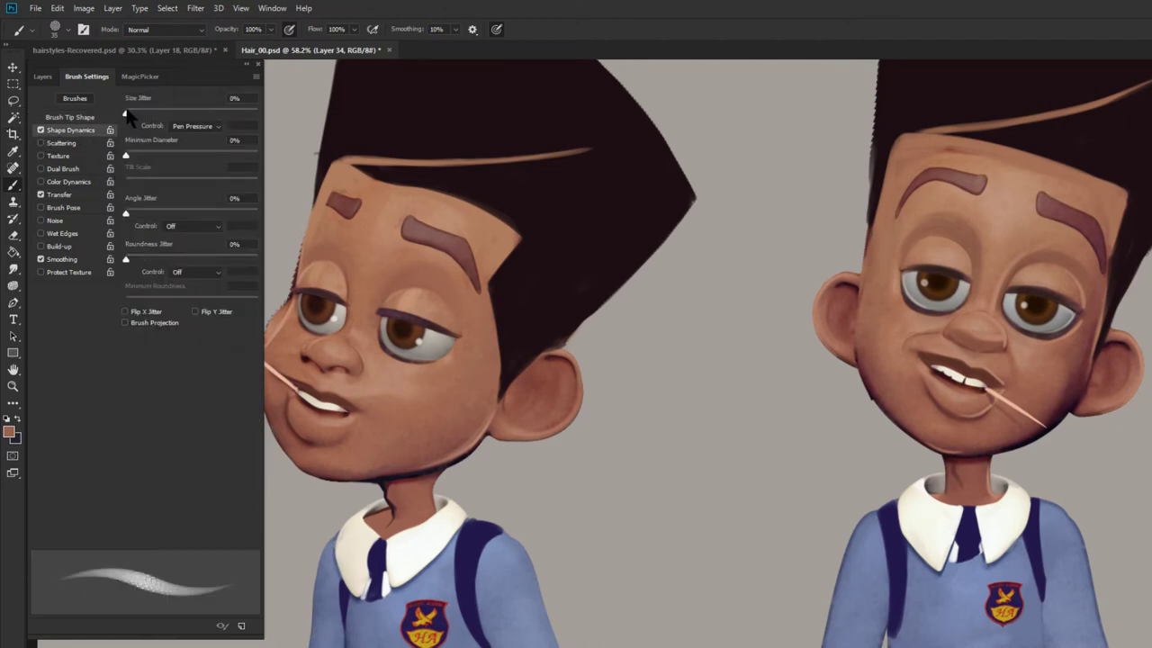
click(59, 118)
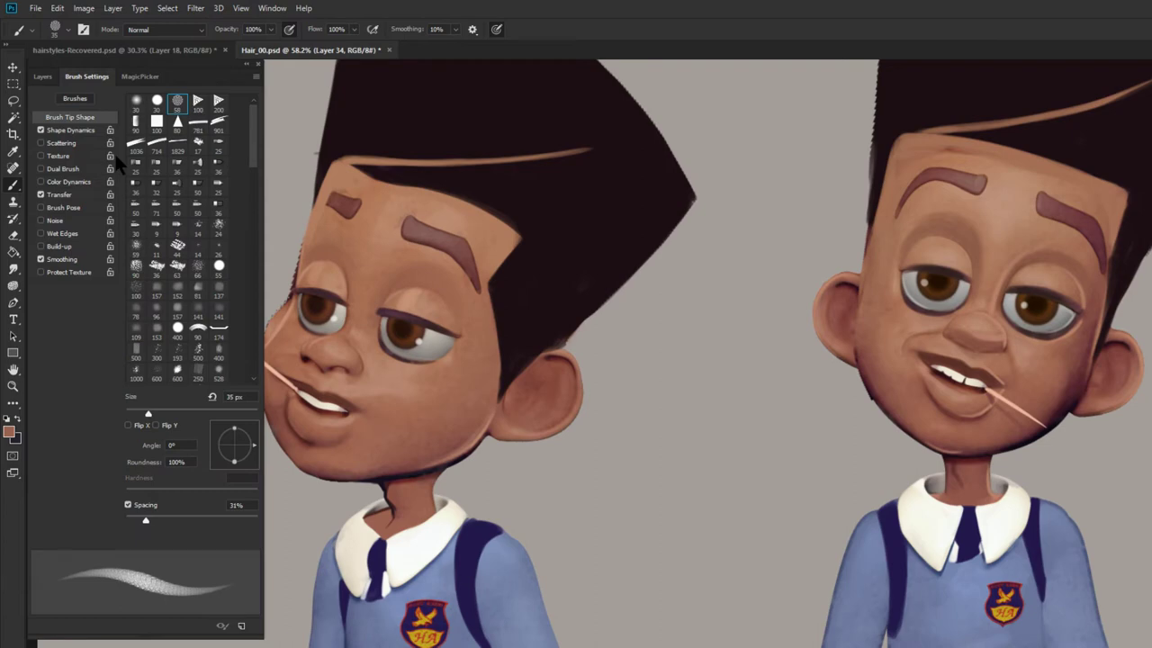
click(44, 78)
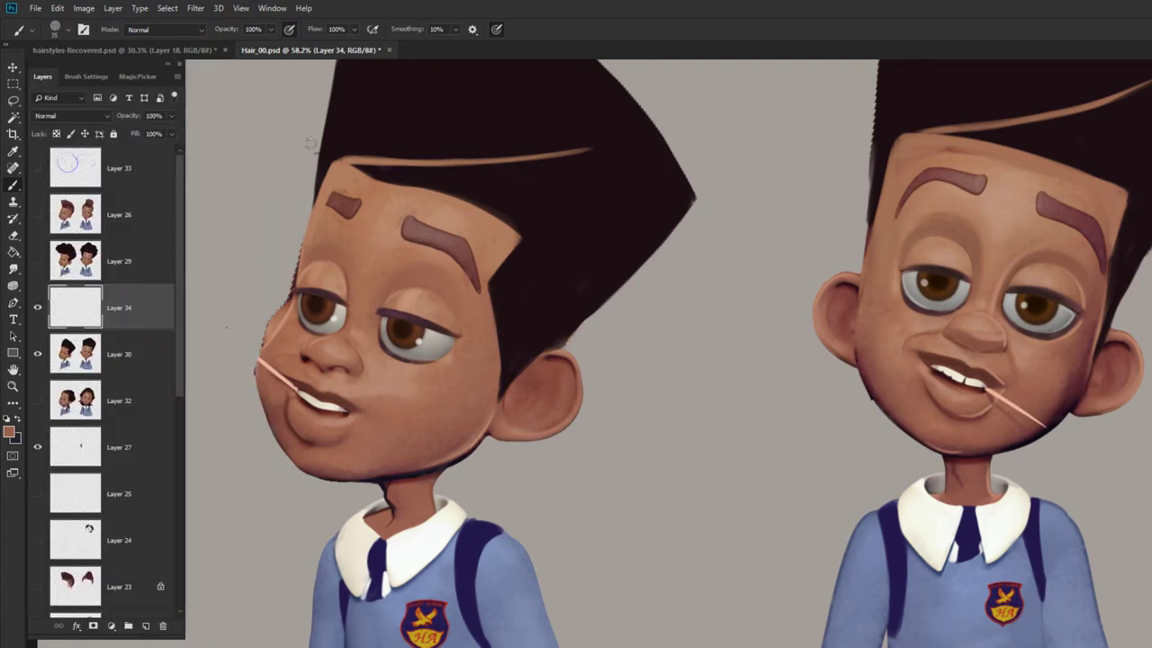
Step: Set the brush opacity to 20% and paint skin tone over the left character's side hair above the ear
click(270, 29)
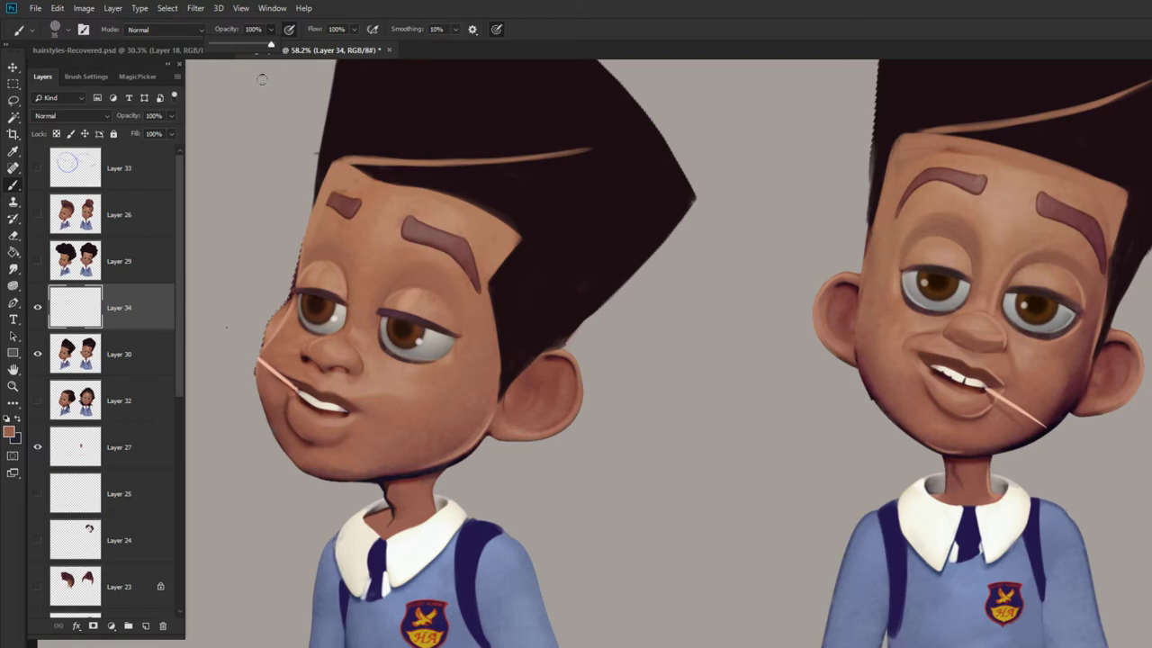
click(265, 82)
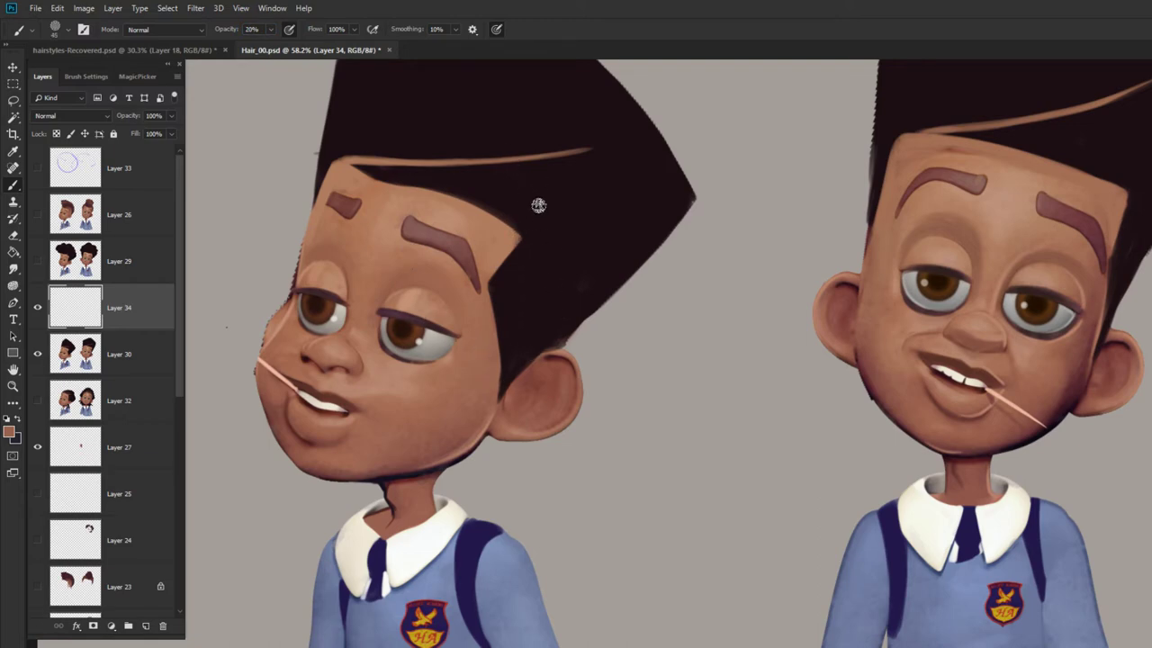
key(bracketright)
key(bracketright)
key(bracketright)
key(bracketright)
key(bracketright)
key(bracketright)
key(bracketright)
key(bracketright)
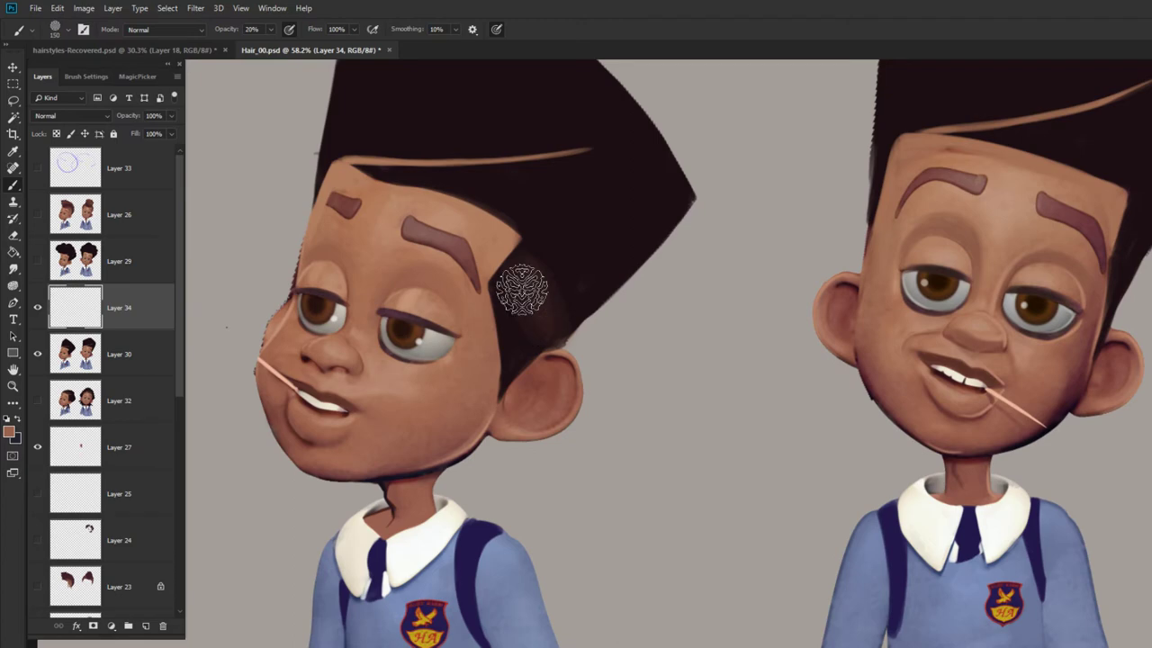
mouse_move(522, 290)
mouse_down()
mouse_move(520, 348)
mouse_move(502, 393)
mouse_move(534, 355)
mouse_move(504, 253)
mouse_move(567, 354)
mouse_move(557, 294)
mouse_move(532, 333)
mouse_move(510, 262)
mouse_move(488, 414)
mouse_move(507, 303)
mouse_move(531, 373)
mouse_move(580, 307)
mouse_move(498, 395)
mouse_move(520, 375)
mouse_move(503, 300)
mouse_move(496, 403)
mouse_move(494, 273)
mouse_move(515, 355)
mouse_up()
key(bracketleft)
key(bracketleft)
key(bracketleft)
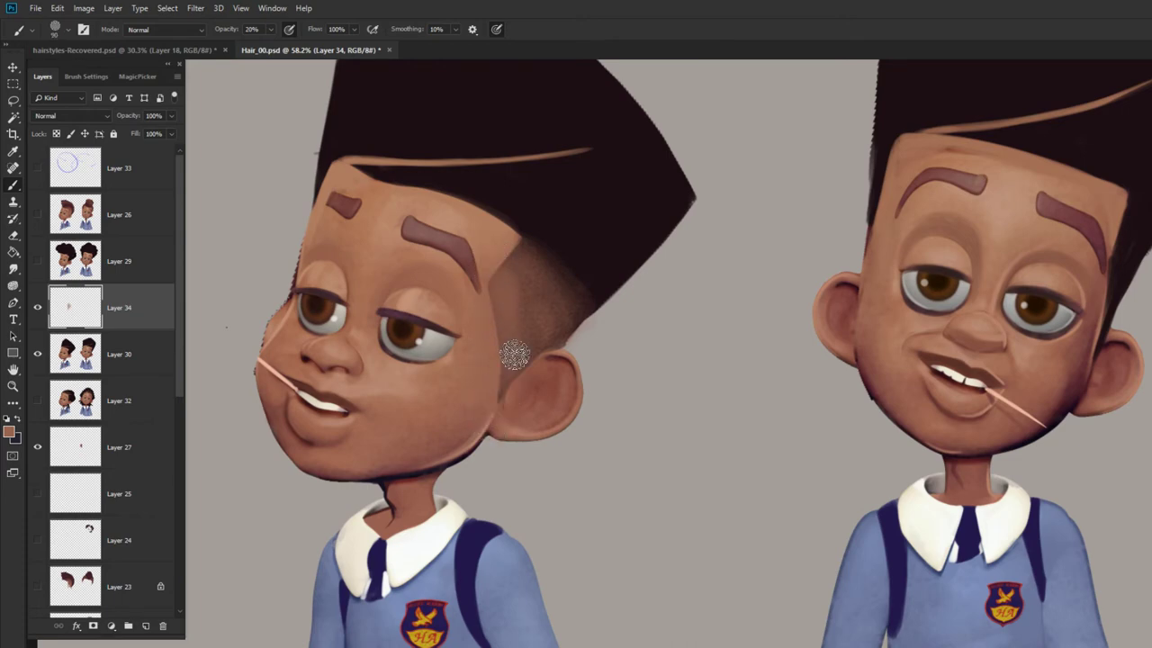
Step: Blend the skin-toned fade around the left character's temple and sideburn on Layer 34, varying the brush size
key(bracketright)
key(bracketright)
key(bracketright)
key(bracketright)
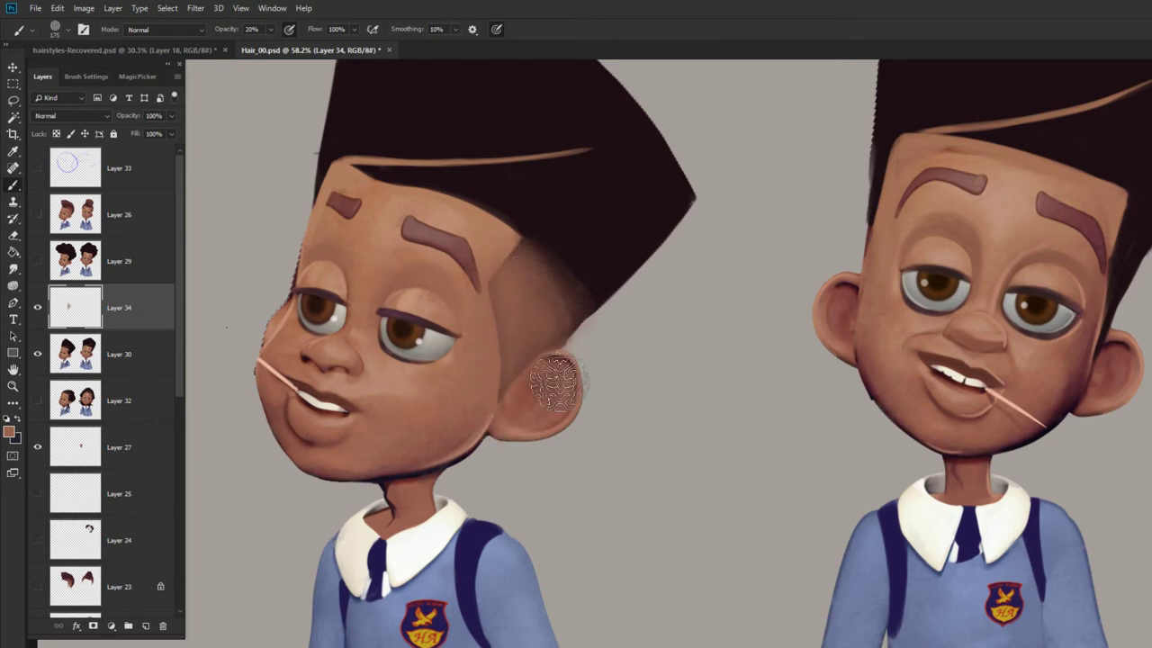
key(bracketleft)
key(bracketleft)
key(bracketleft)
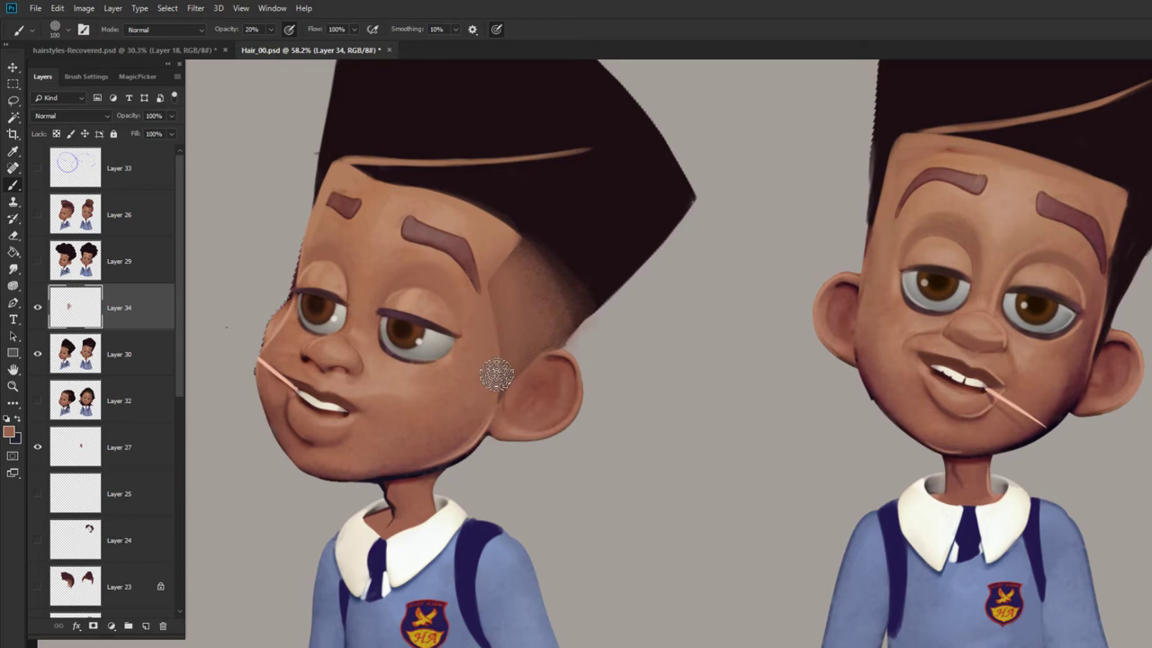
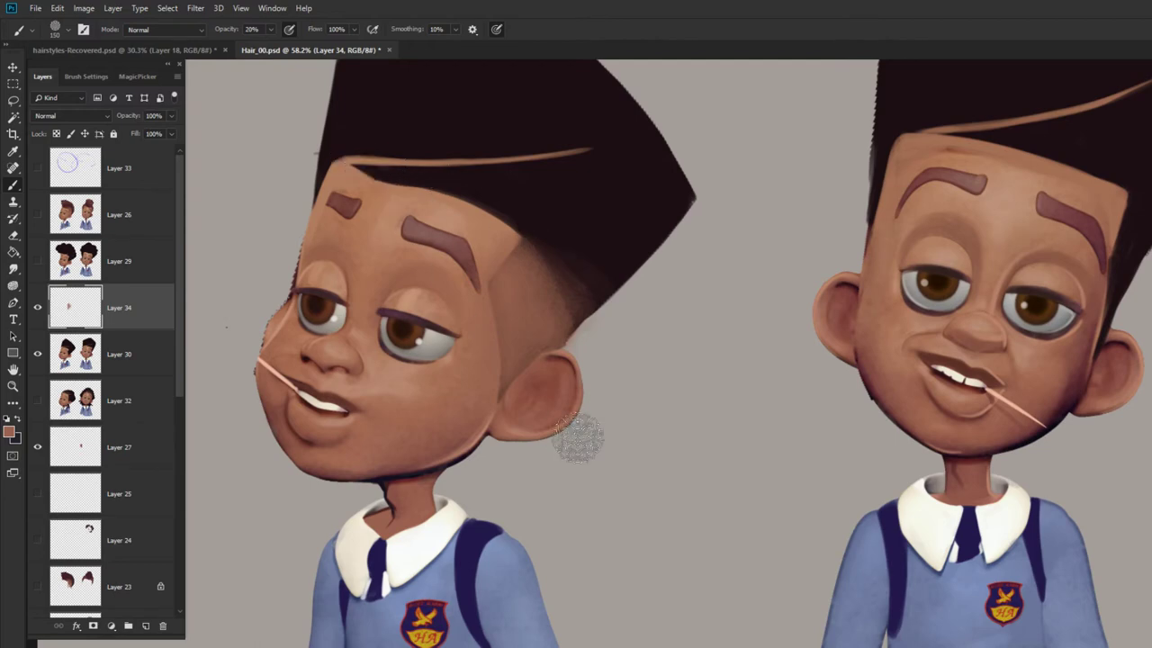
Step: Extend the fade up and back into the left flat-top with a 250 px brush
key(bracketright)
key(bracketright)
key(bracketright)
drag(491, 203, 646, 349)
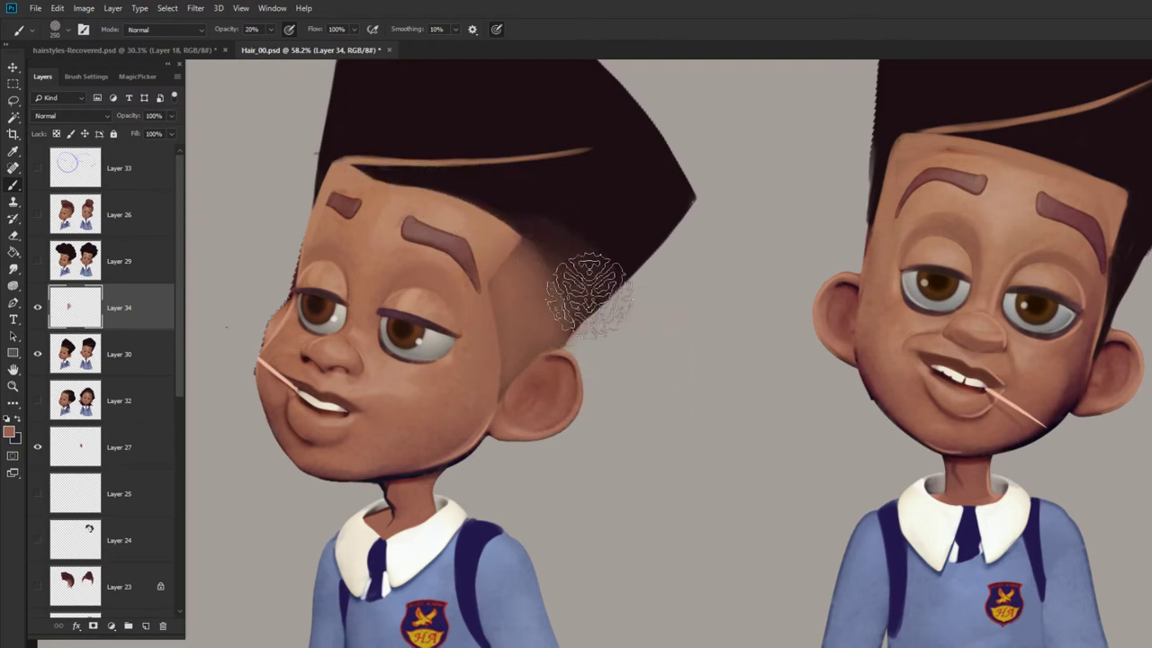
key(bracketleft)
key(bracketleft)
key(bracketleft)
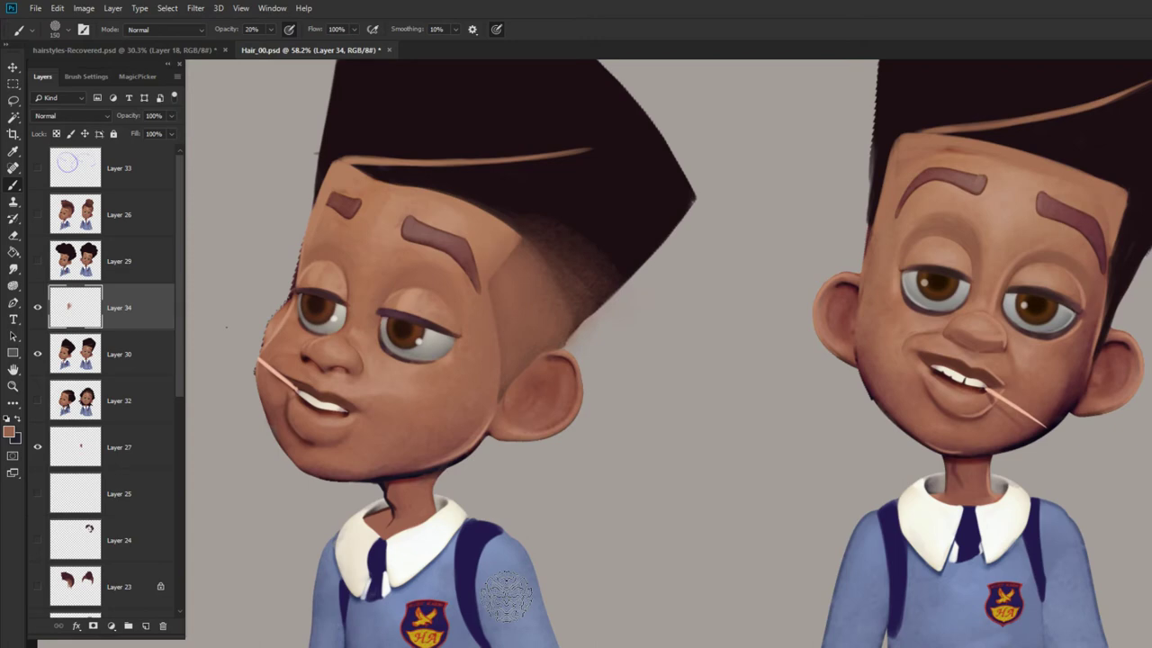
Step: Erase the fade paint that spills onto the background behind the left character's head
key(e)
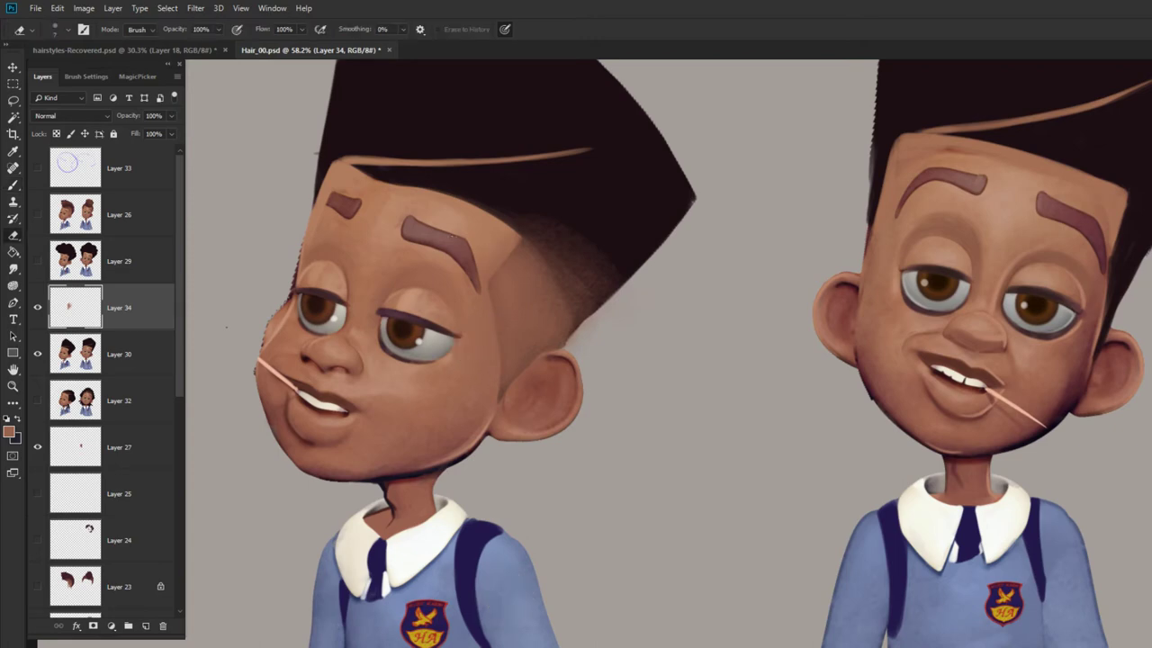
key(bracketright)
key(bracketright)
key(bracketright)
key(bracketright)
key(bracketright)
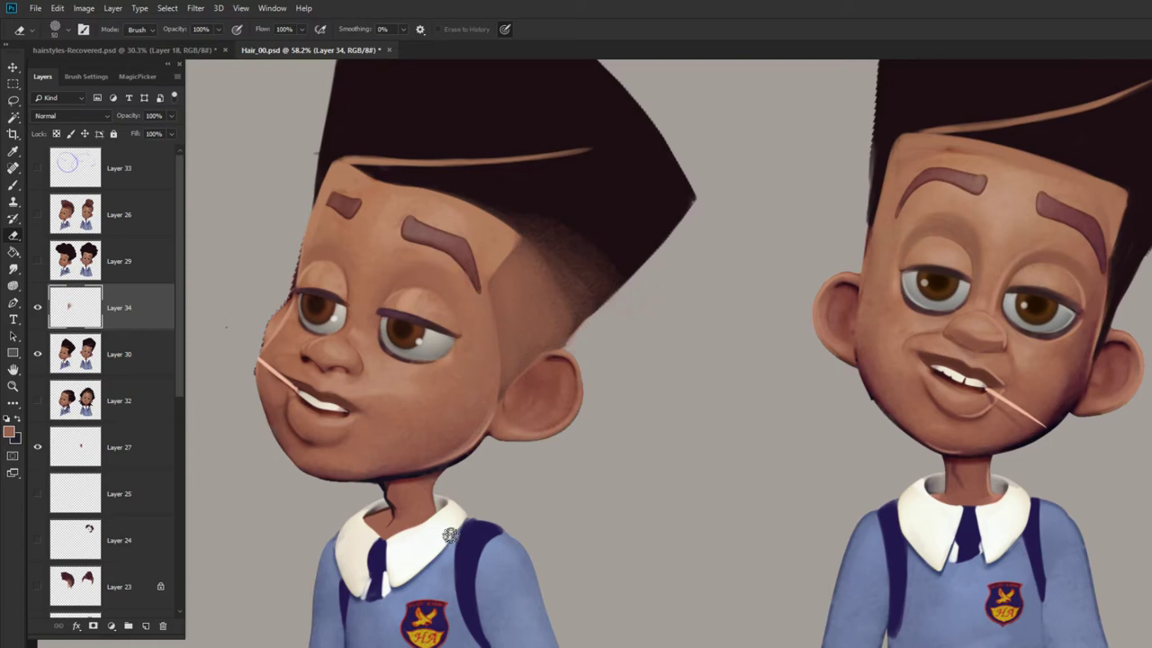
Step: Change the brush colour to #955f4d and smooth the left character's faded sideburn with a smaller brush
key(b)
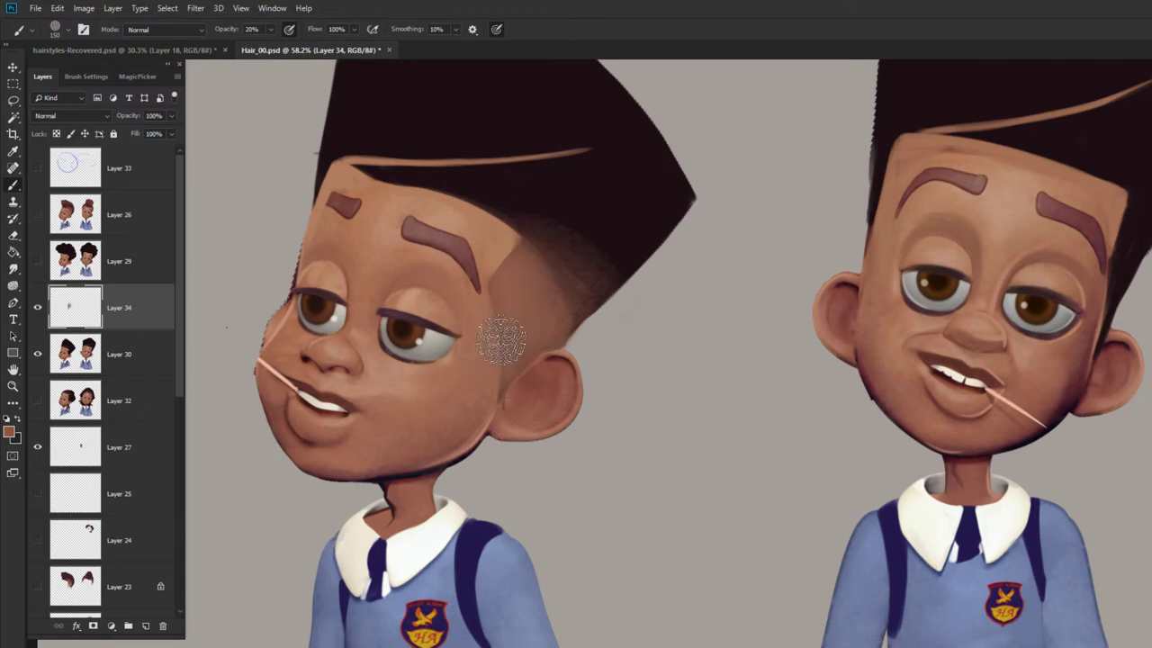
key(bracketleft)
key(bracketleft)
key(bracketleft)
key(bracketleft)
key(bracketleft)
key(bracketleft)
key(bracketleft)
key(bracketleft)
key(bracketleft)
key(bracketleft)
key(bracketleft)
click(10, 432)
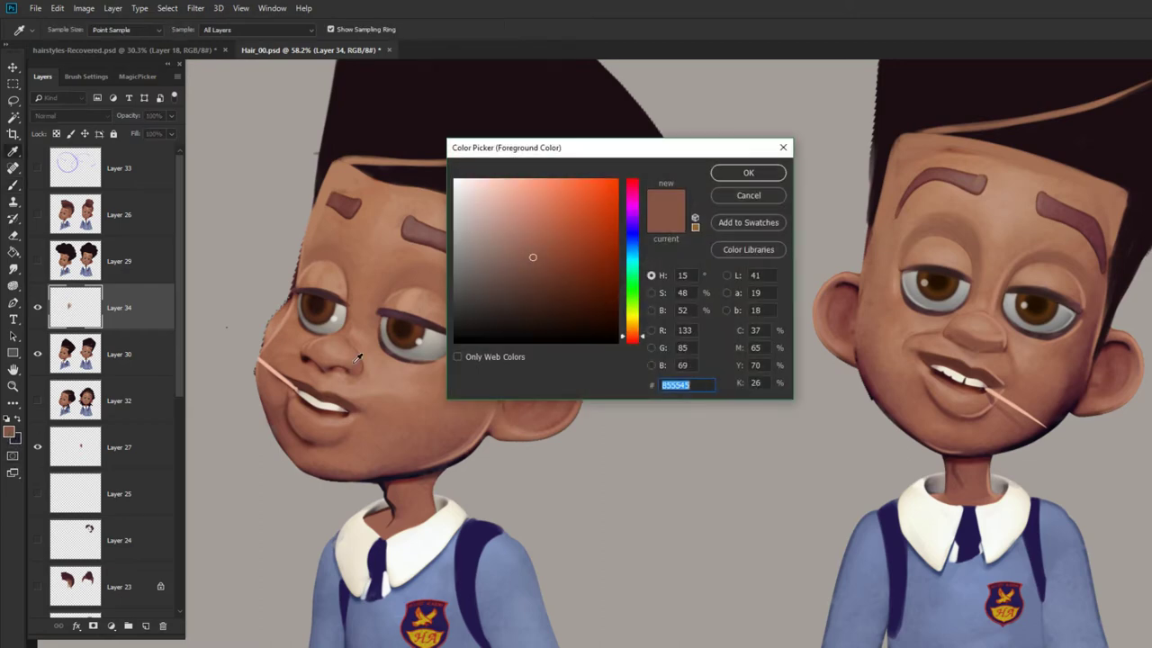
click(534, 246)
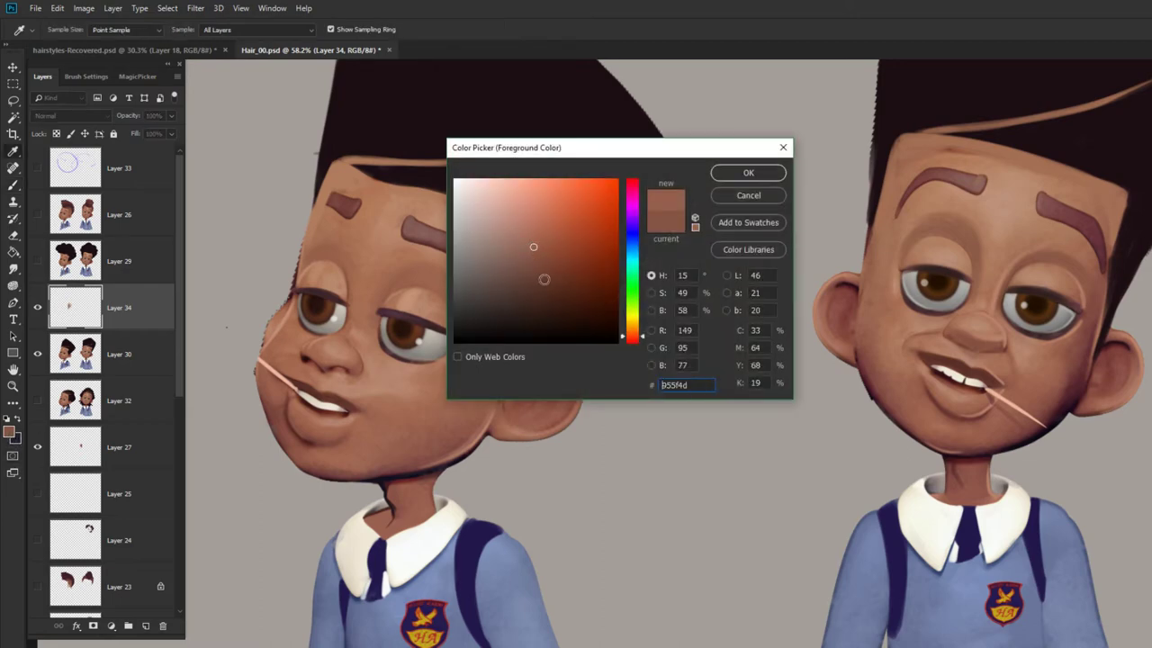
click(730, 174)
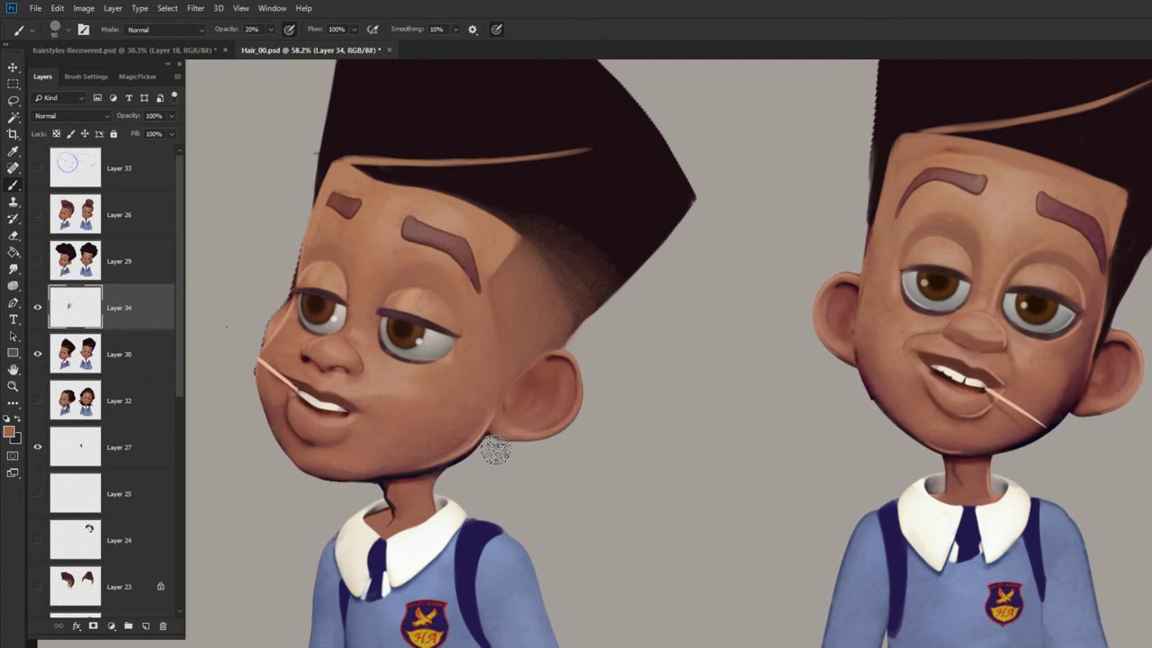
Step: Erase excess fade paint along the front edge of the left character's sideburn on Layer 34
key(e)
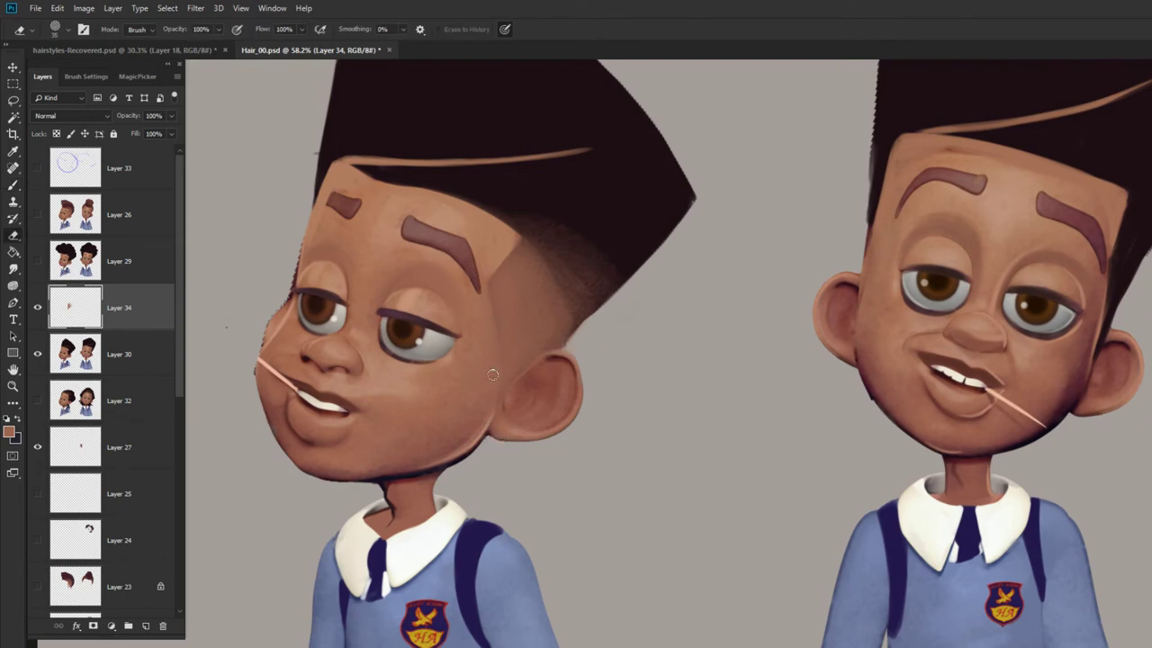
key(bracketright)
key(bracketright)
drag(487, 288, 497, 402)
key(ctrl+z)
key(bracketleft)
Step: Paint fine strokes in the dark hair colour along the back edge of the left character's fade
scroll(587, 406, down, 5)
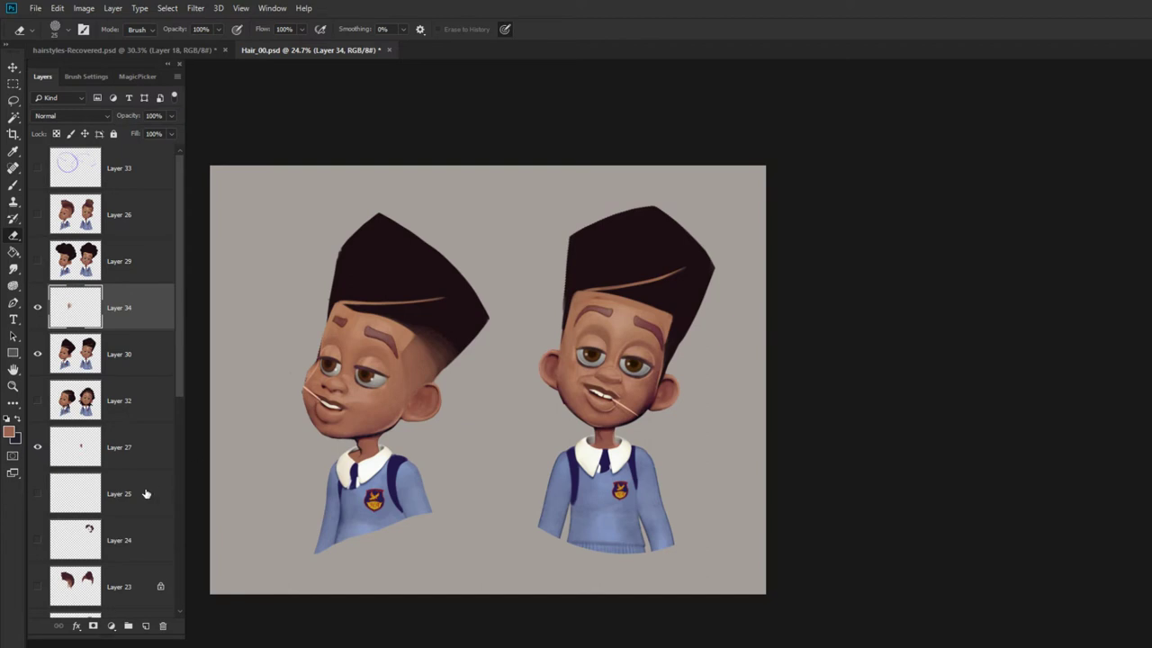
drag(257, 336, 470, 337)
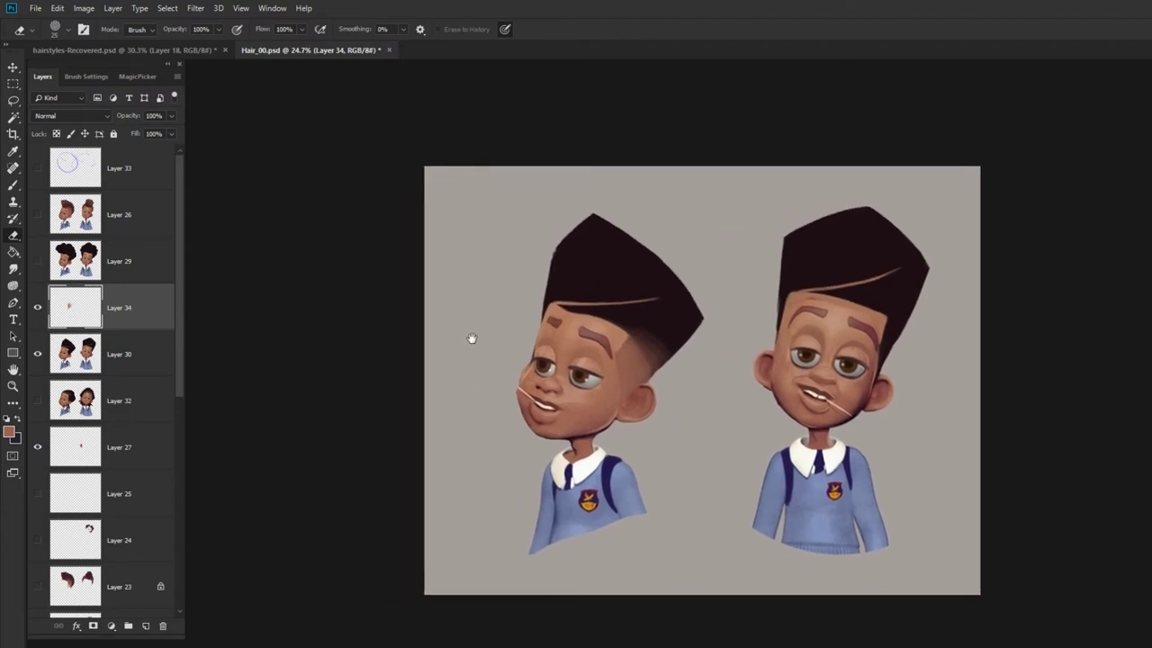
scroll(464, 356, up, 2)
scroll(464, 357, up, 2)
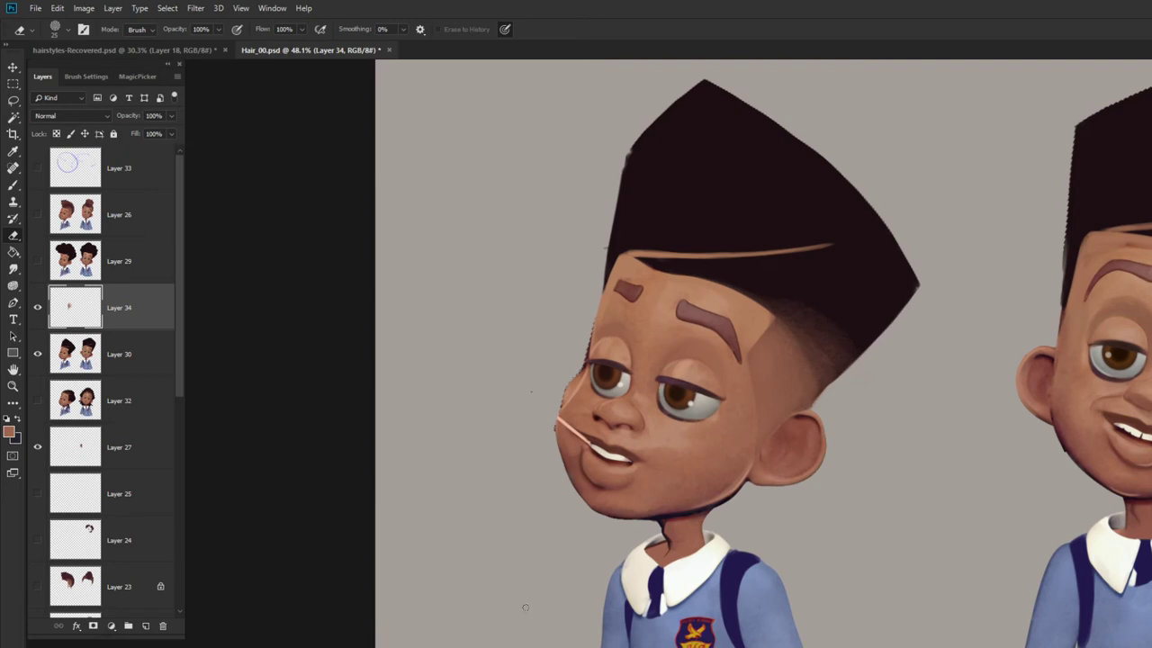
scroll(526, 607, up, 1)
drag(405, 378, 321, 411)
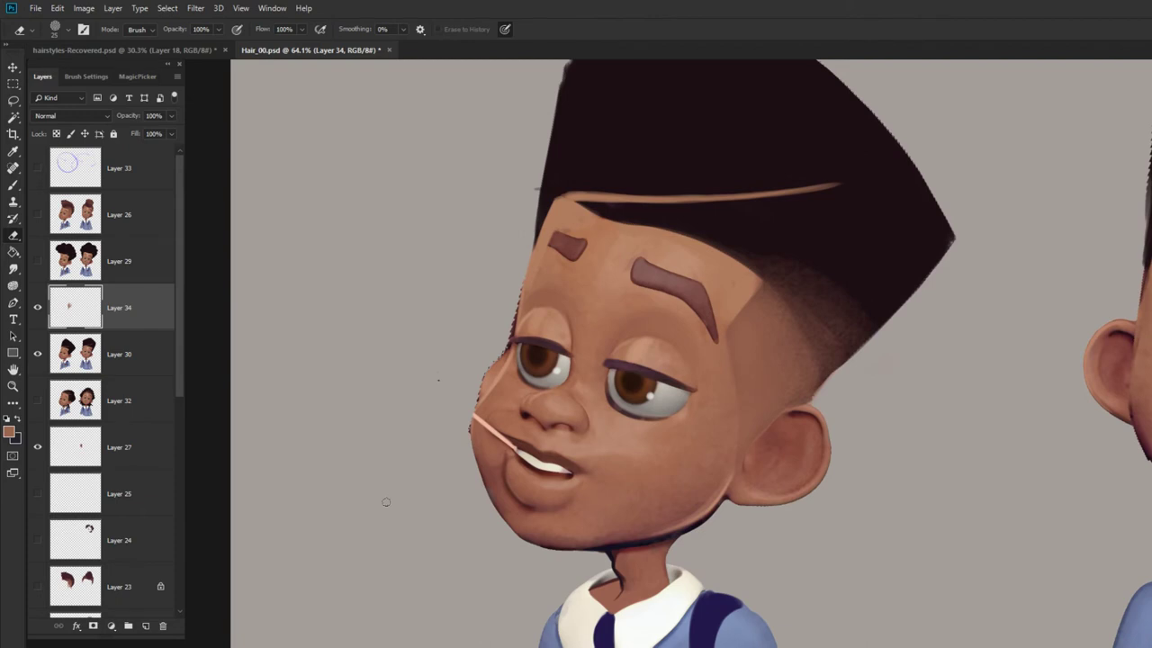
key(b)
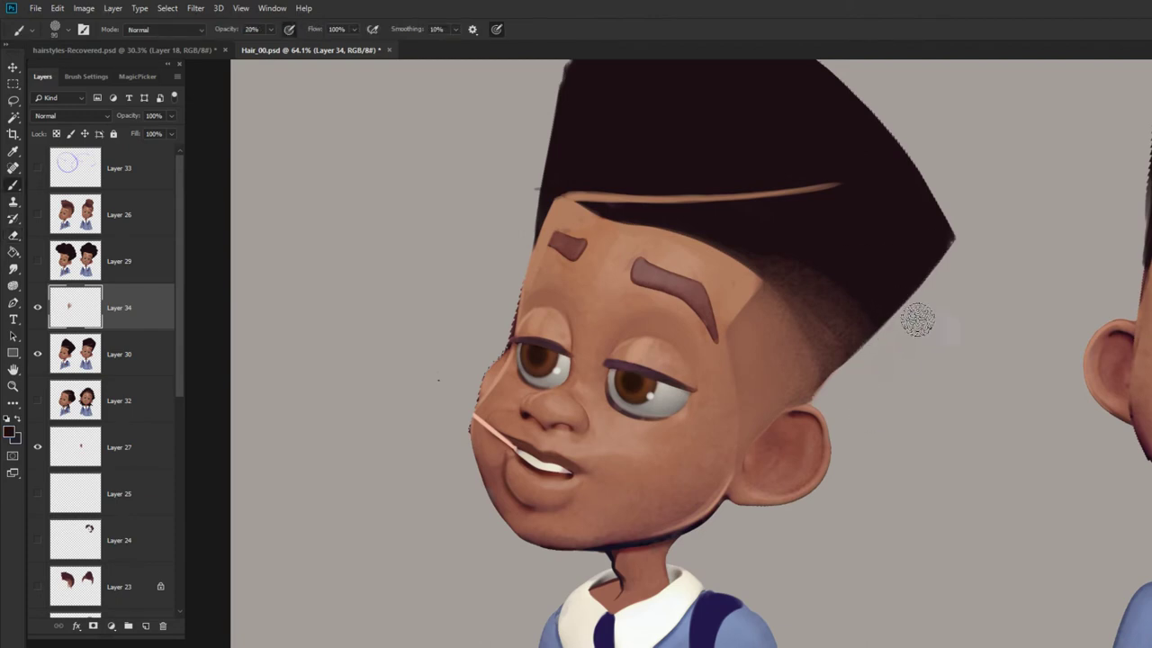
key([)
key([)
key([)
key([)
key([)
key([)
key([)
key([)
key([)
key([)
key(bracketleft)
key(bracketleft)
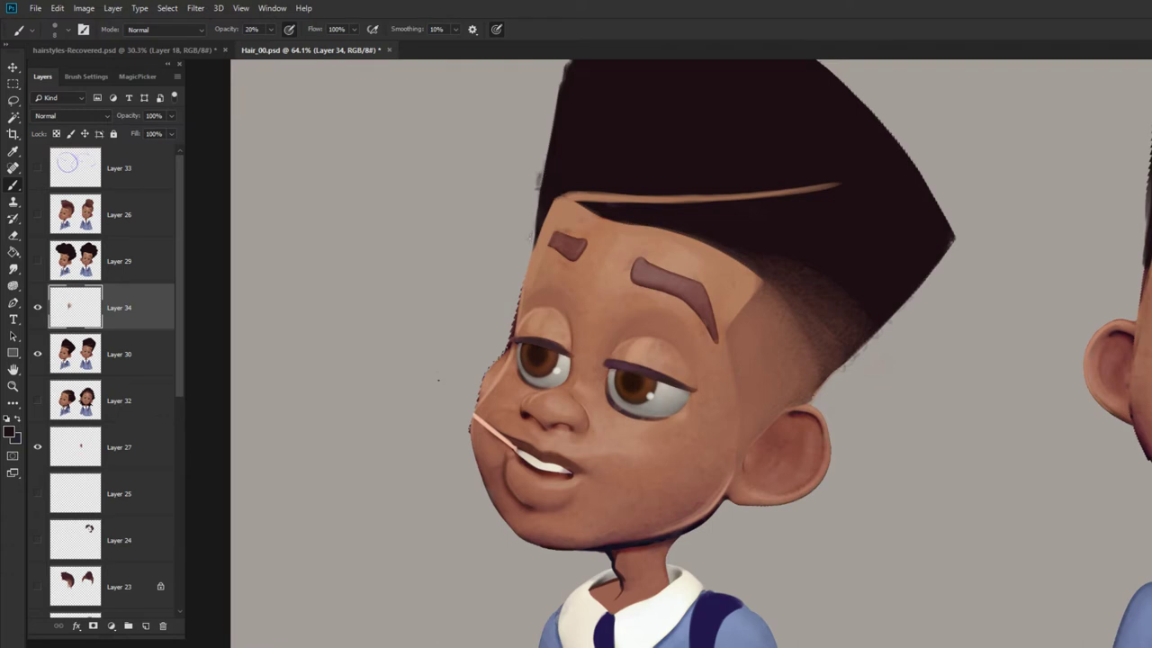
Step: Soften the front edge of the left flat-top above the forehead with dark strokes using a 35 px brush
key(])
key(])
key(])
key(])
key(])
key(])
key(])
drag(546, 169, 563, 96)
mouse_move(548, 166)
mouse_down()
mouse_move(566, 93)
mouse_move(542, 209)
mouse_move(567, 84)
mouse_up()
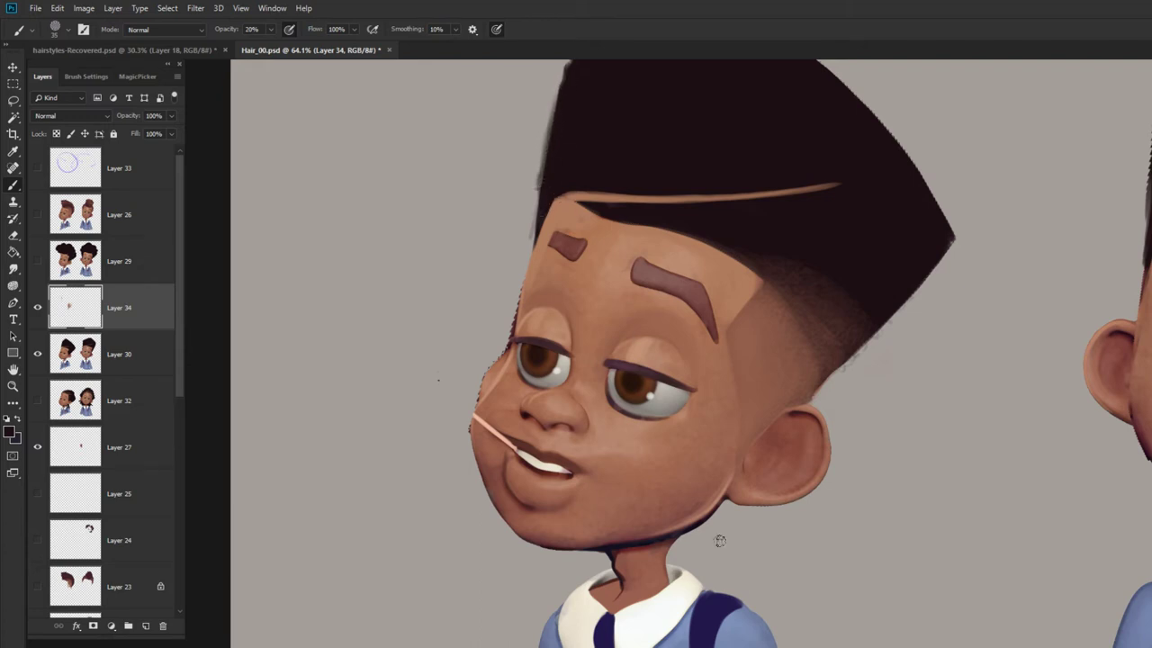
Step: Touch up the fade's lower back edge above the left character's ear with a small brush and sampled skin tone
key([)
key([)
key([)
key([)
drag(842, 366, 836, 370)
alt+click(709, 267)
key(bracketright)
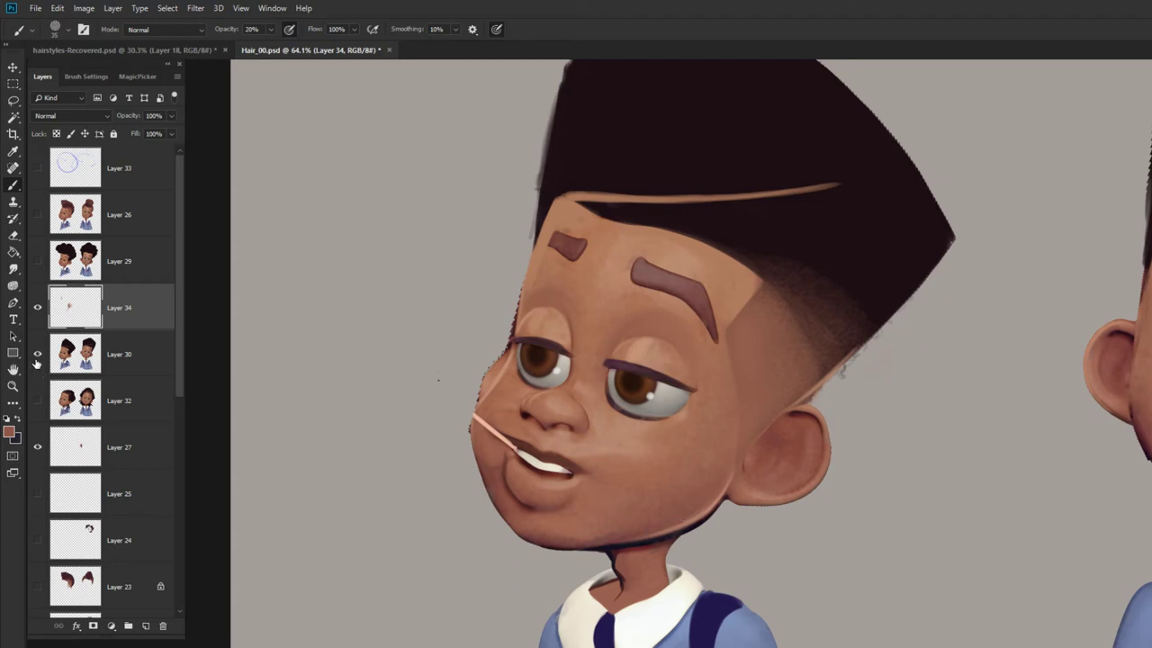
Step: Merge Layer 34 with Layer 30 and erase stray pixels behind the ear and along the left character's face outline
shift+click(115, 370)
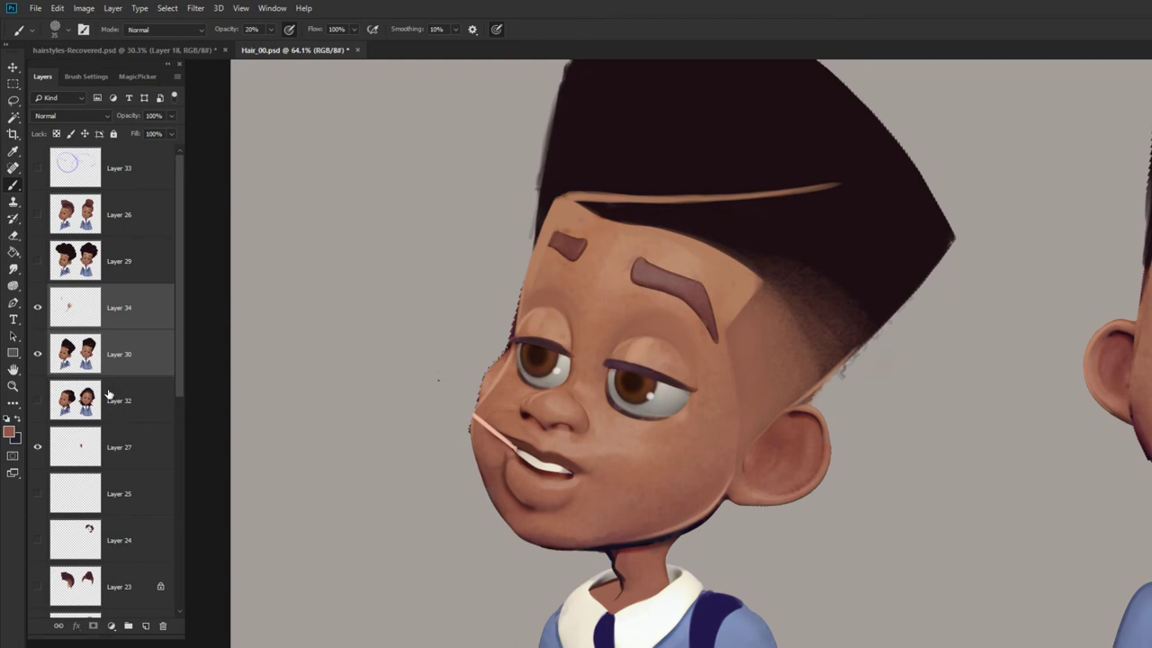
key(ctrl+e)
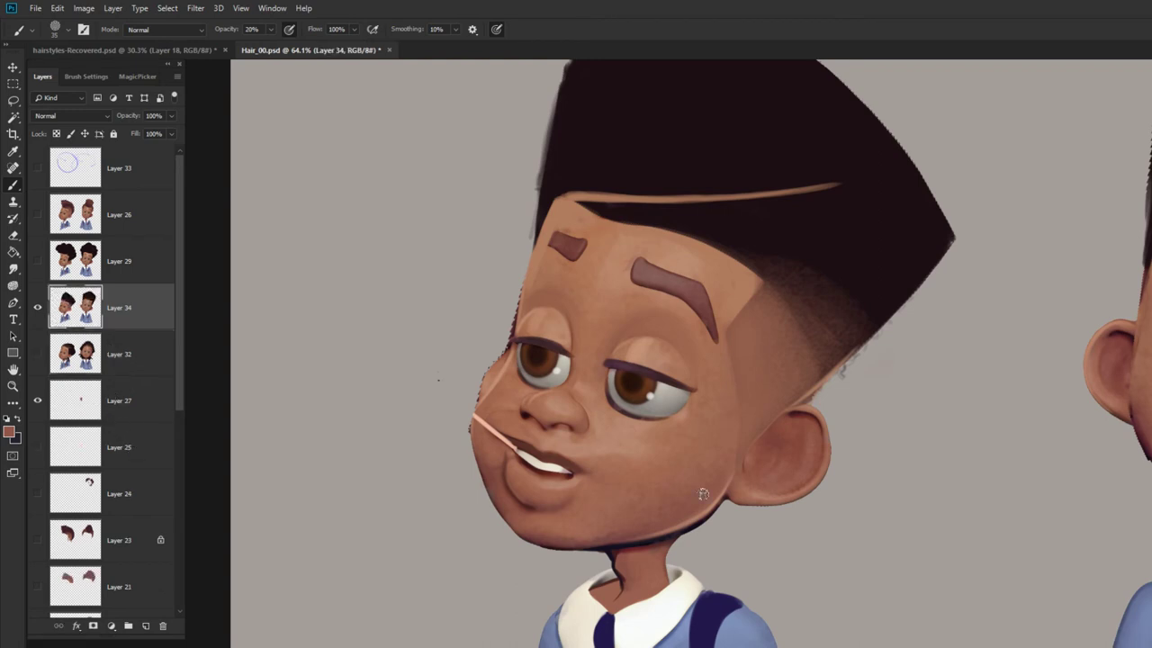
key(e)
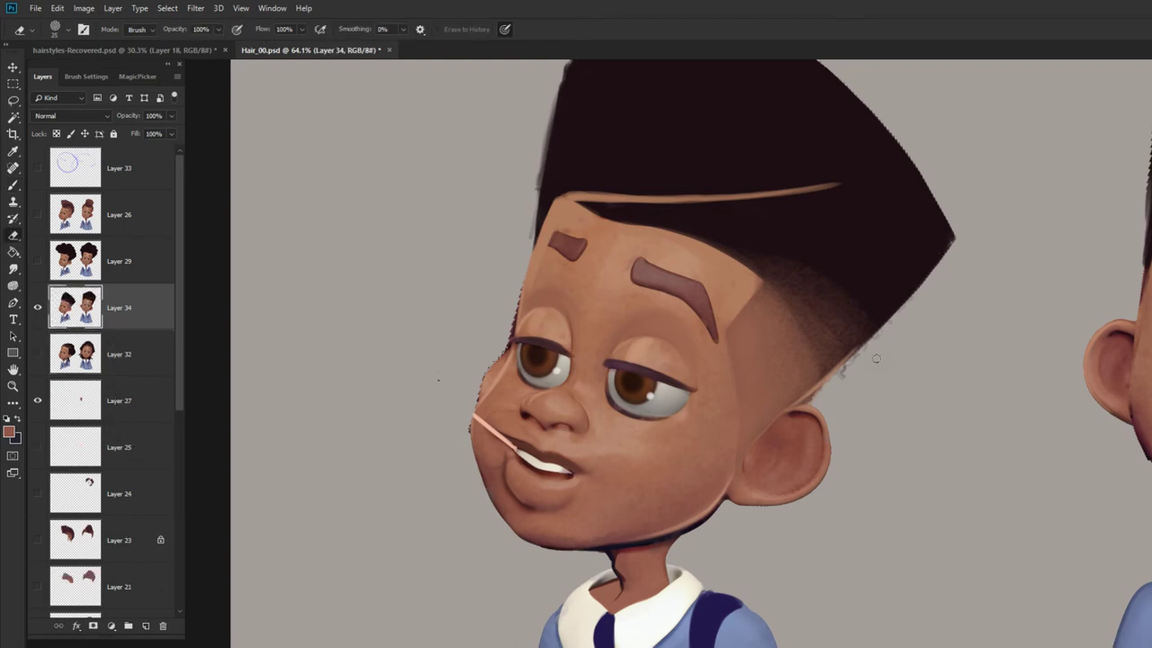
drag(821, 390, 809, 401)
key(bracketright)
key(bracketright)
key(bracketright)
mouse_move(519, 286)
mouse_down()
mouse_move(472, 410)
mouse_move(471, 475)
mouse_up()
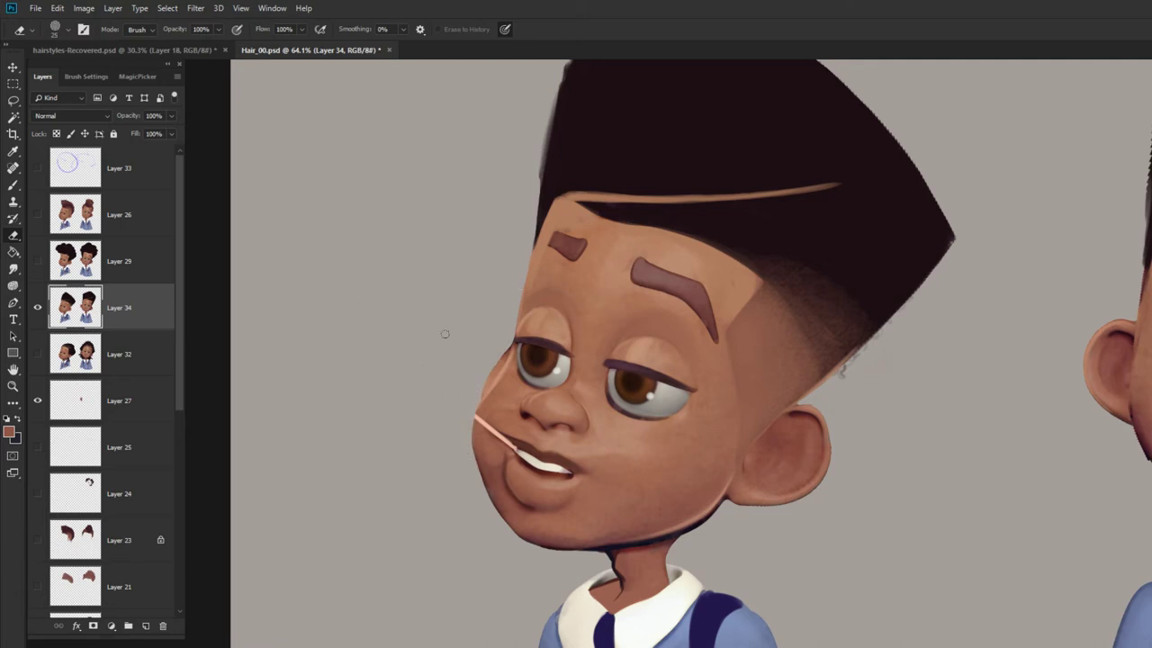
Step: Extend the left character's pink toothpick beyond the cheek and add a dark lash at his far eye, using sampled colours at 100% opacity
key(b)
alt+click(484, 417)
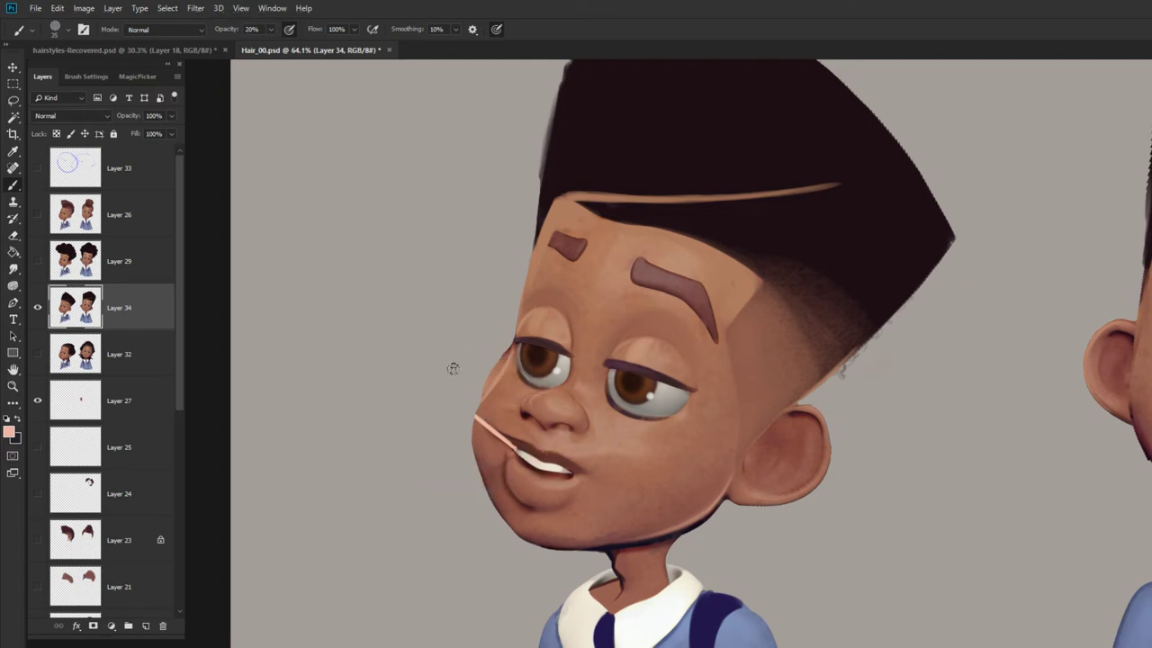
key(bracketleft)
key(bracketleft)
key(bracketleft)
key(bracketleft)
key(bracketleft)
key(0)
alt+click(537, 341)
drag(517, 342, 504, 332)
Step: Darken and reshape both of the left character's eyebrows with the sampled dark tone on a new layer above Layer 34
key(bracketright)
key(bracketright)
key(bracketright)
click(147, 626)
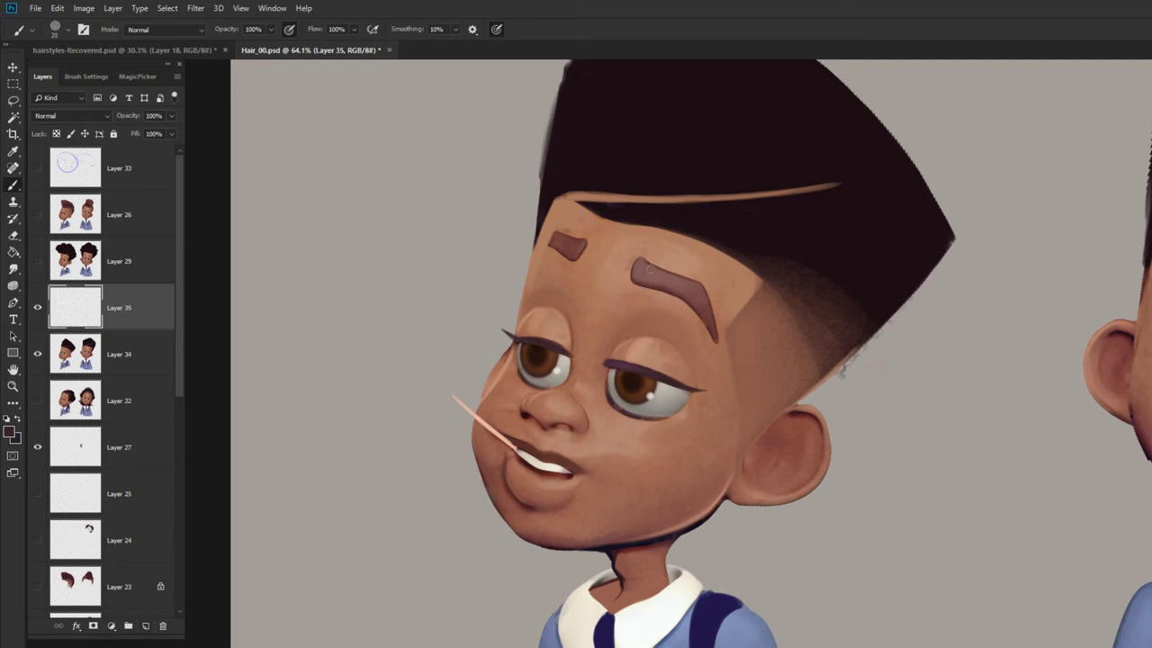
key(bracketright)
key(bracketright)
key(bracketright)
mouse_move(644, 268)
mouse_down()
mouse_move(703, 300)
mouse_move(684, 280)
mouse_move(638, 274)
mouse_move(670, 290)
mouse_up()
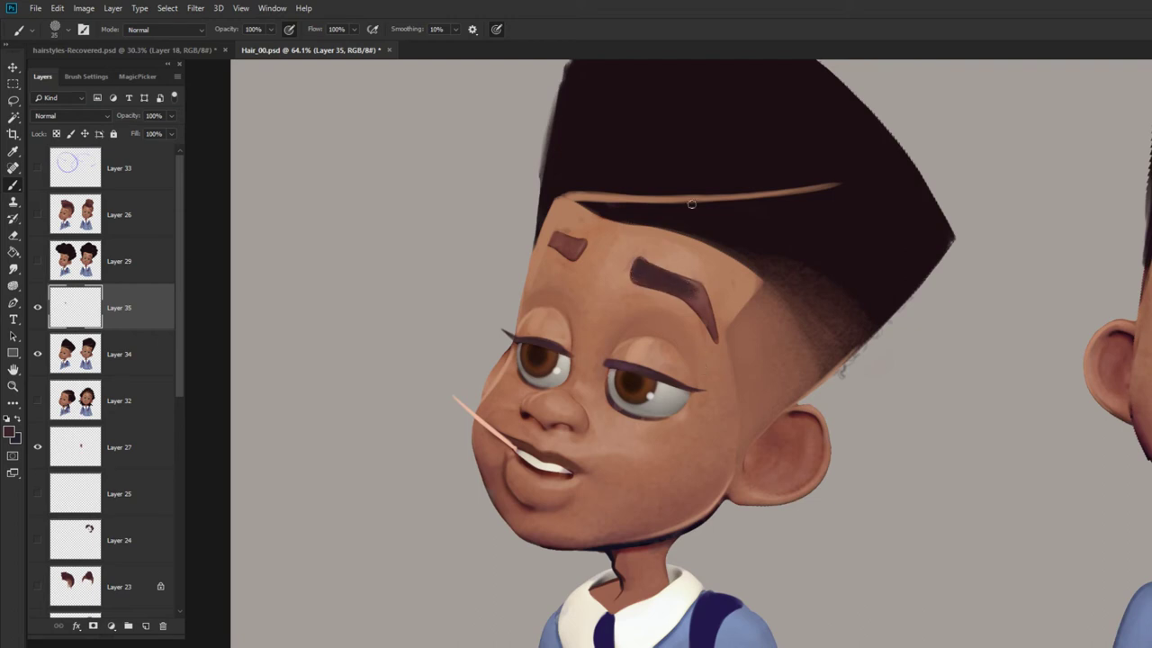
drag(686, 283, 715, 338)
drag(697, 294, 715, 338)
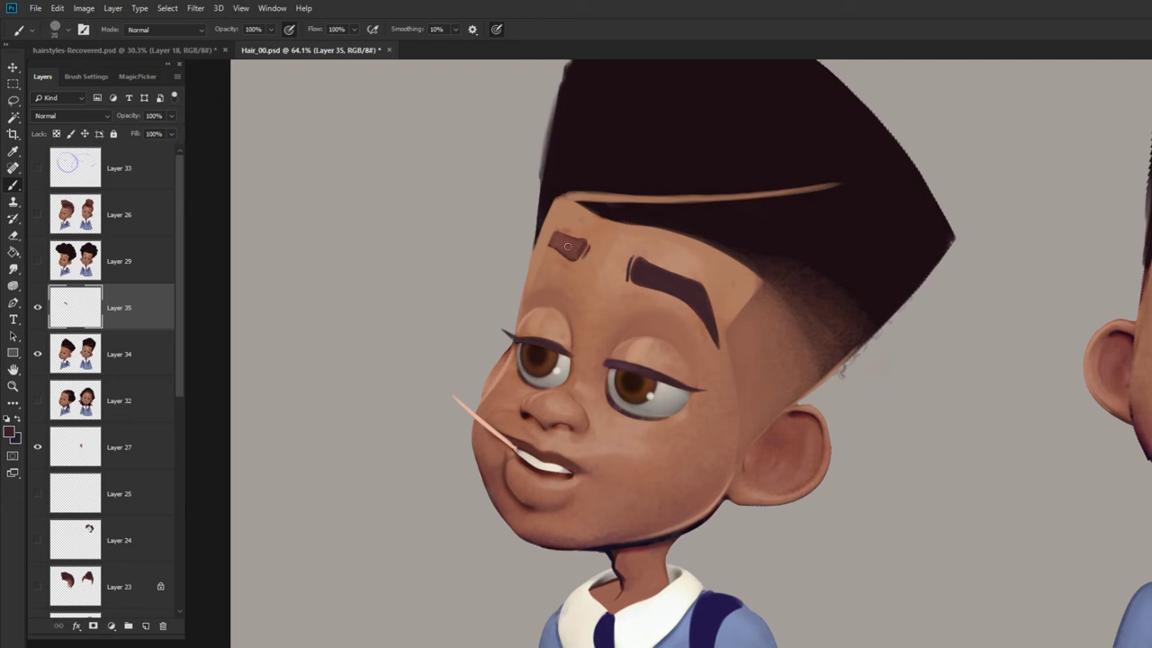
drag(567, 245, 556, 242)
Step: Paint small bumps along the left flat-top's front edge, thin the end of the hair part and round the back corner
scroll(569, 232, up, 3)
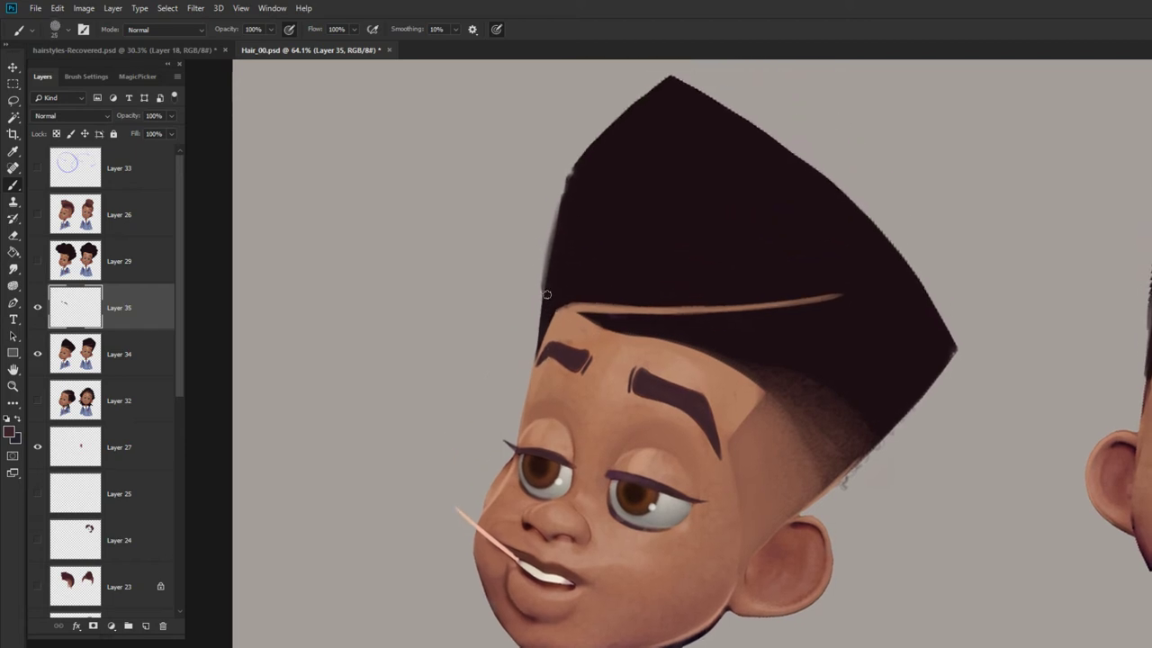
drag(546, 294, 555, 245)
mouse_move(570, 199)
mouse_down()
mouse_move(584, 161)
mouse_move(560, 207)
mouse_move(545, 288)
mouse_up()
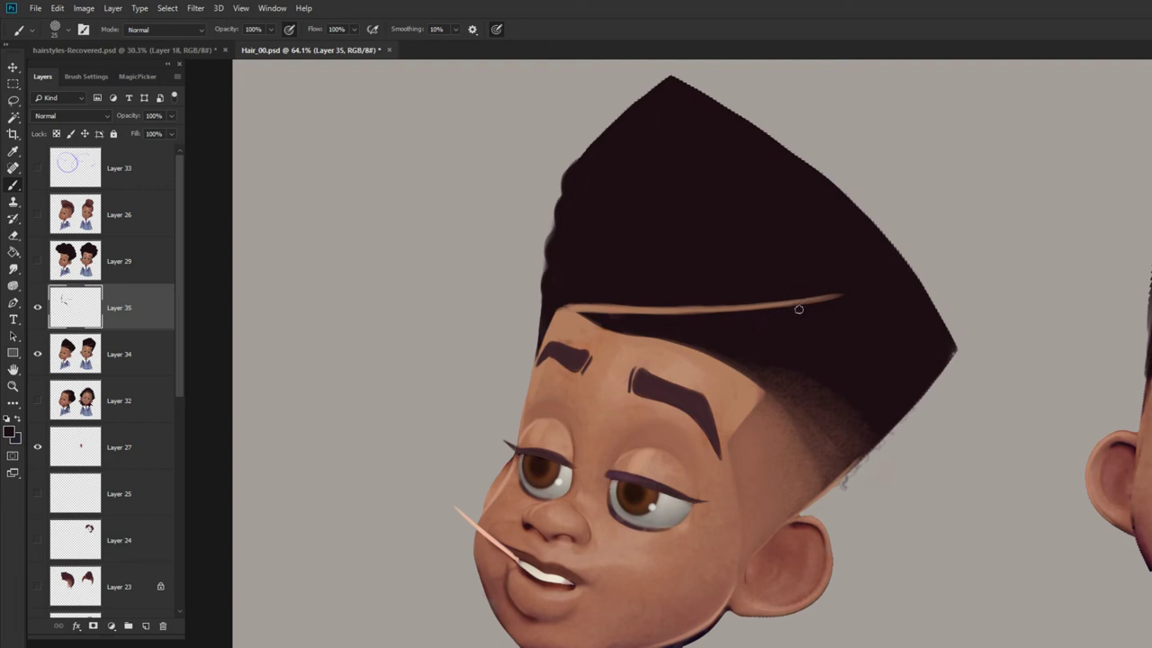
drag(780, 309, 841, 298)
drag(947, 349, 925, 388)
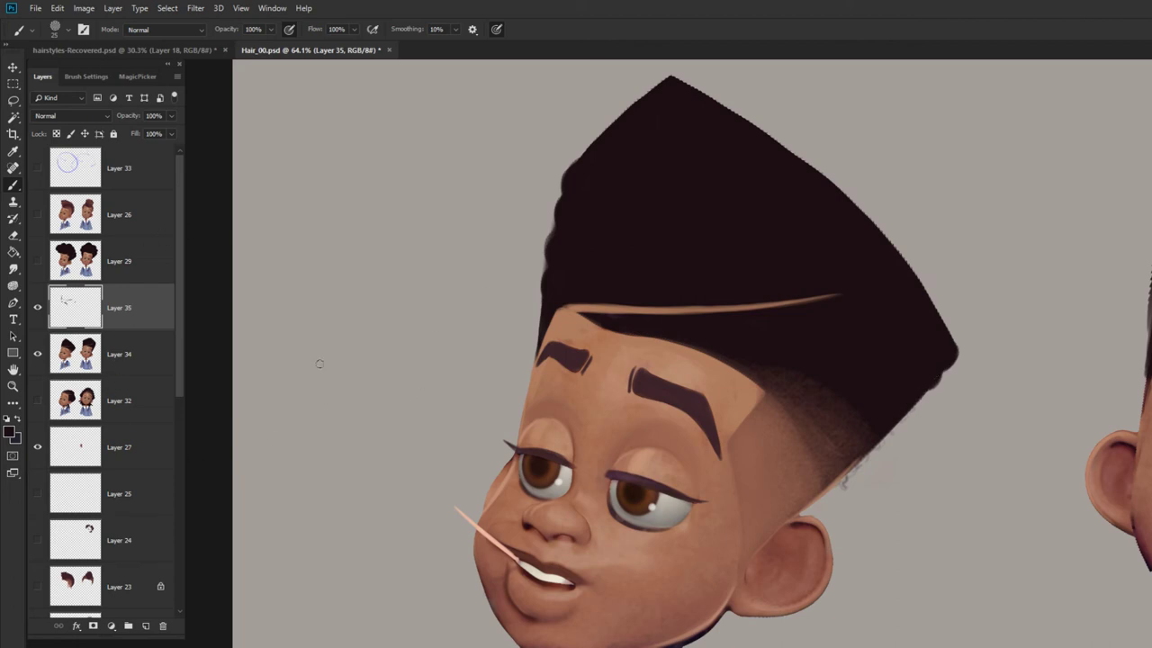
Step: Merge Layer 35 with Layer 34 and clip a new layer to the merged artwork
shift+click(140, 355)
key(ctrl+e)
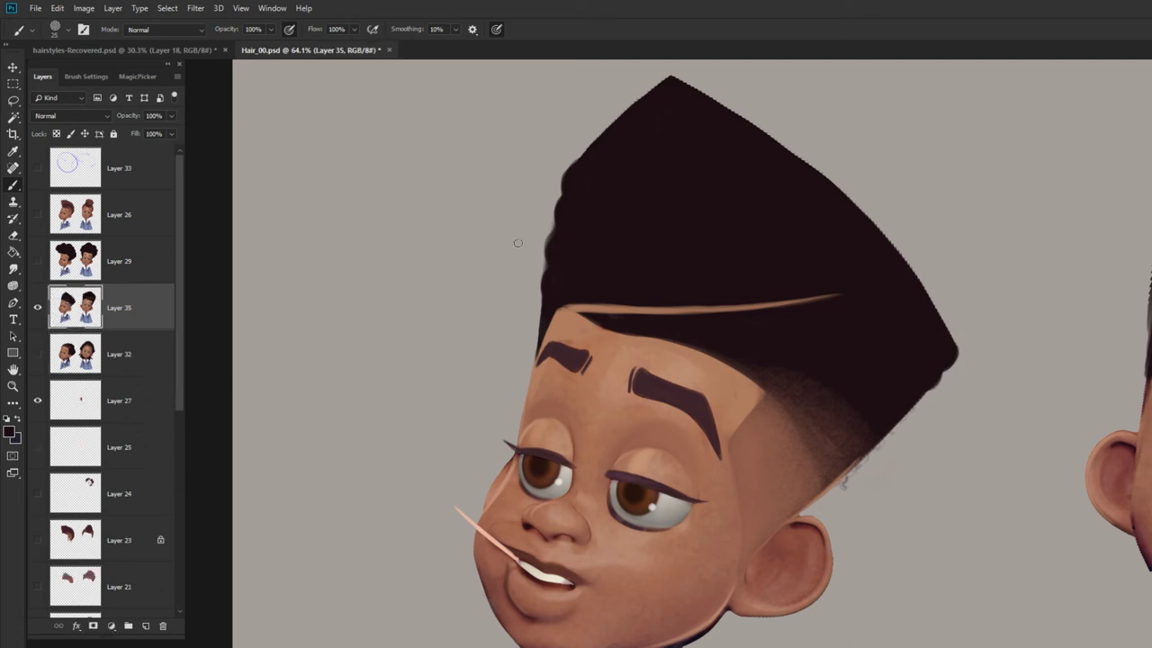
drag(483, 228, 439, 281)
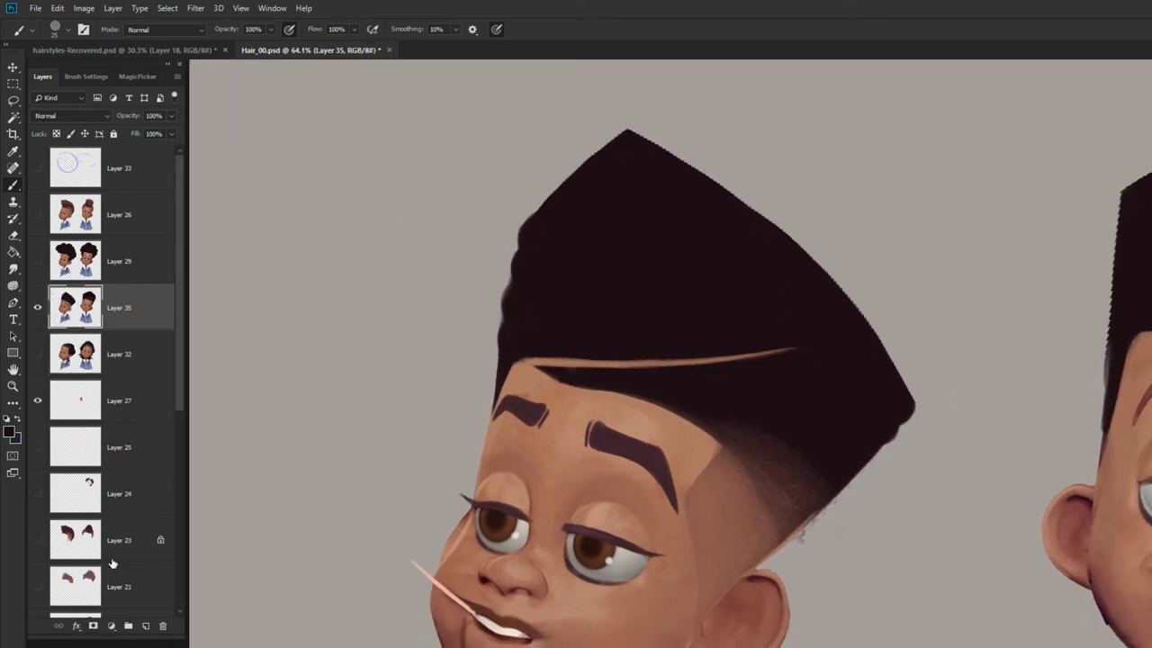
click(145, 625)
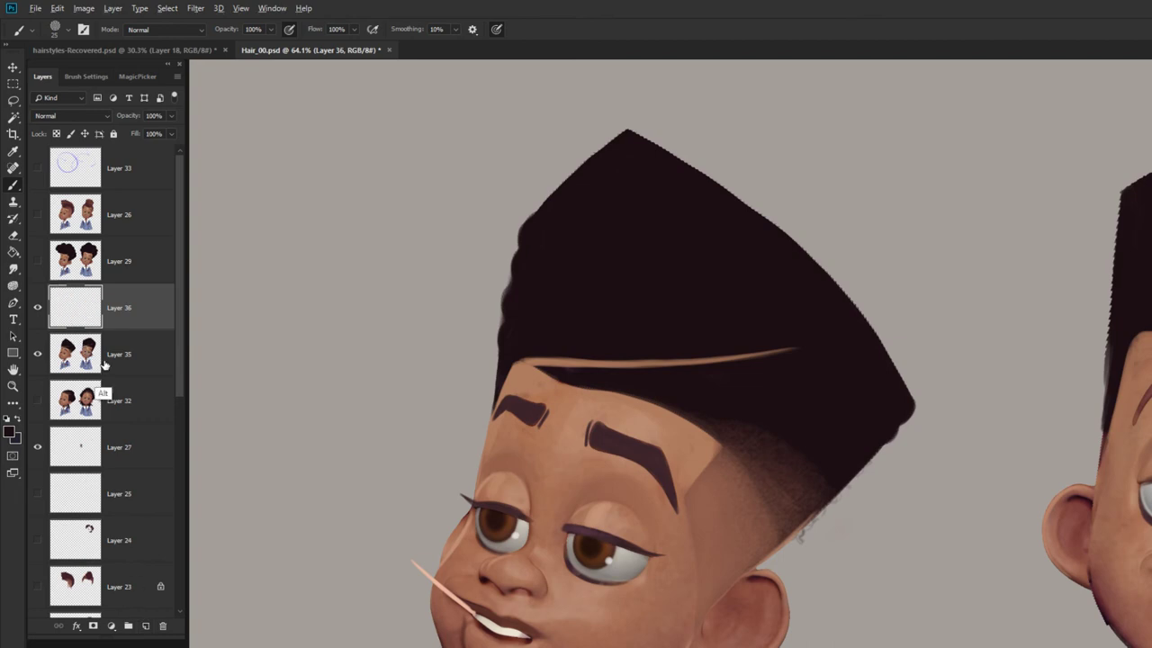
alt+click(119, 328)
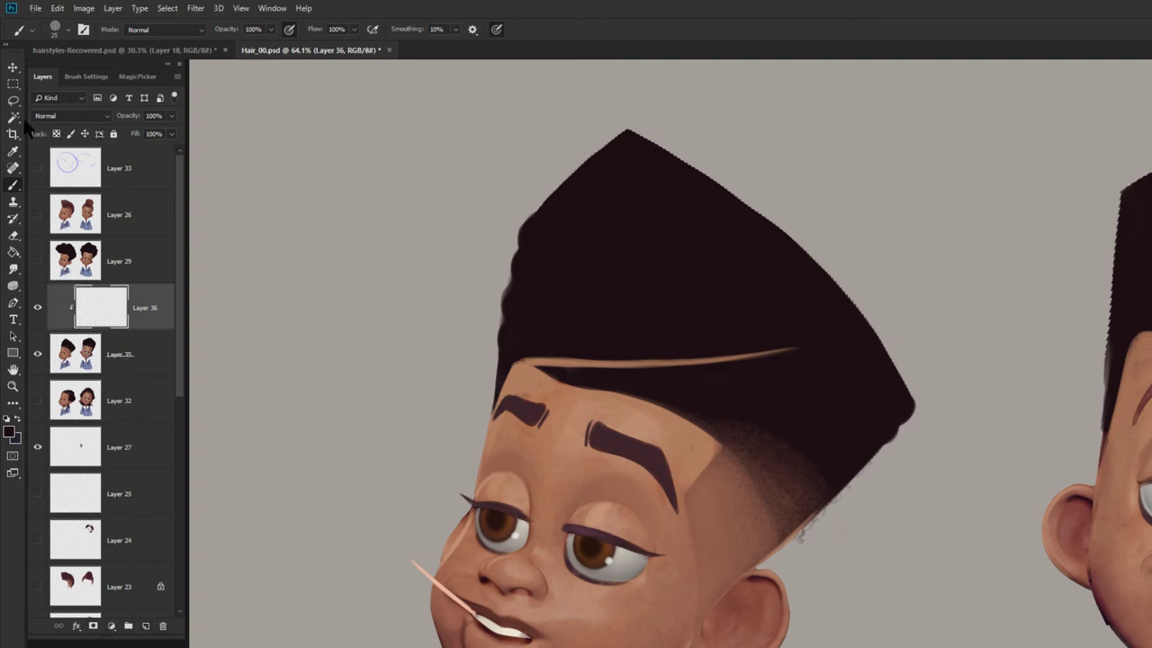
Step: Set the foreground colour to the light orange eab570
click(11, 433)
click(586, 411)
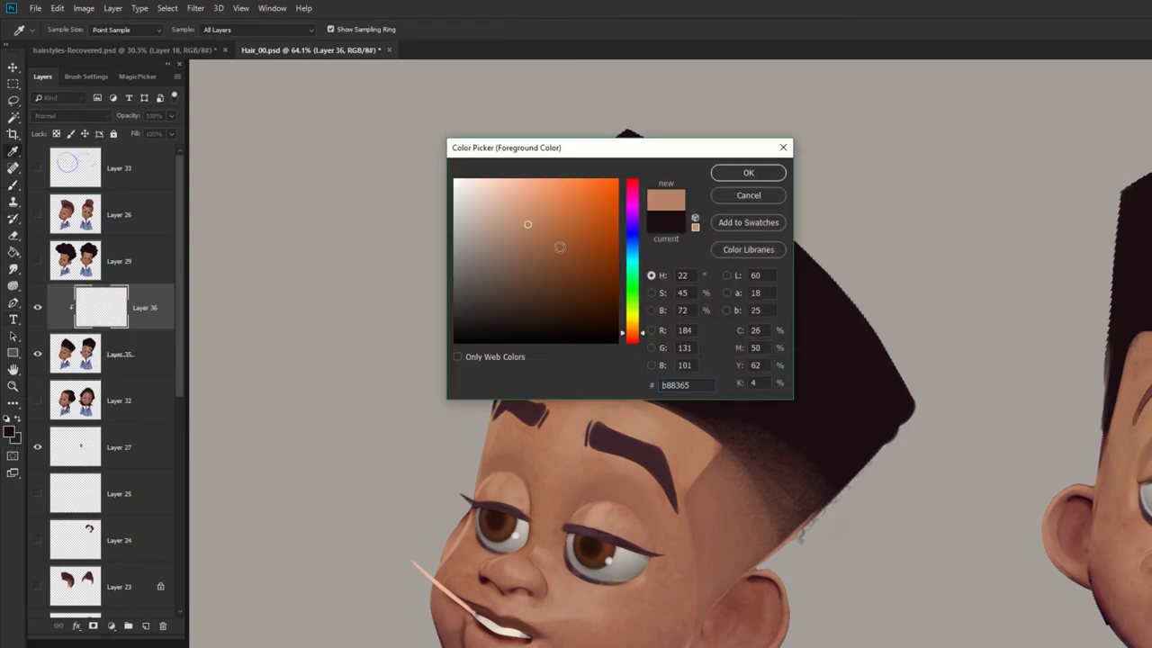
click(539, 191)
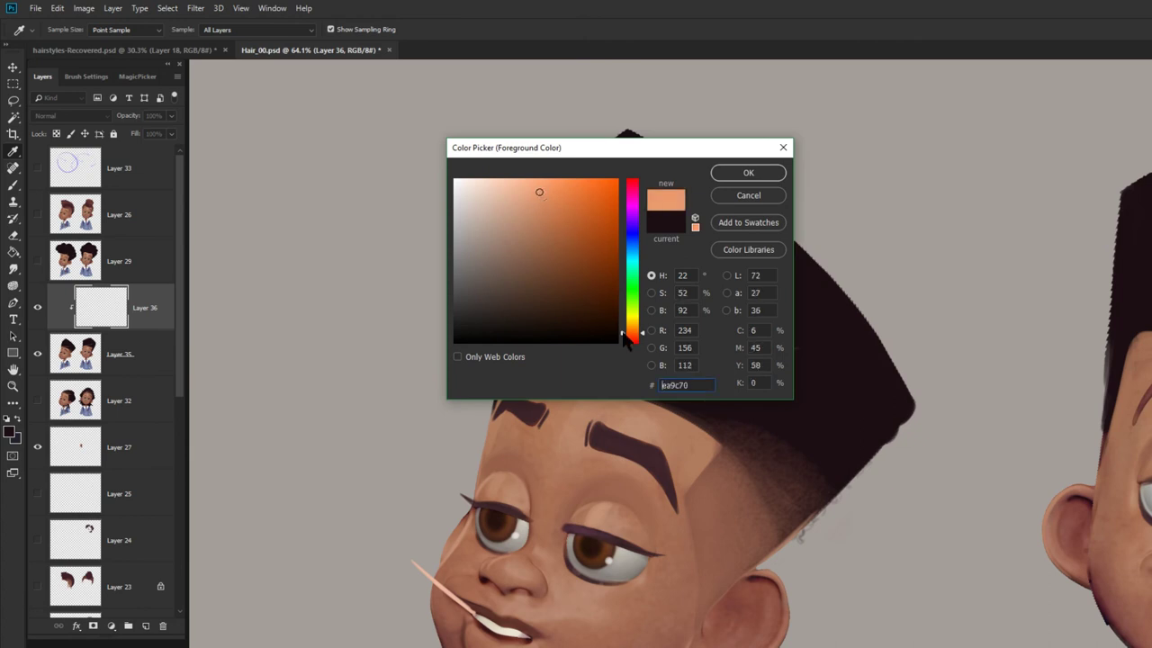
click(627, 329)
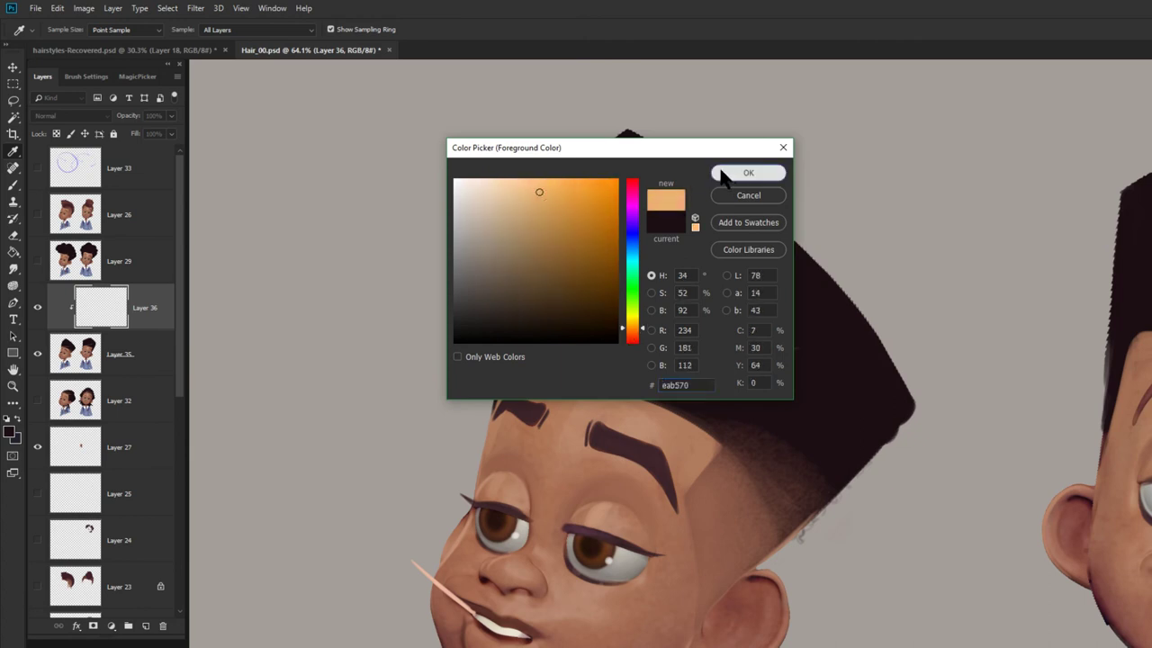
click(747, 172)
Step: Try a highlight stroke along the left flat-top's upper edge with the textured brush at 175 px, and undo it
key(b)
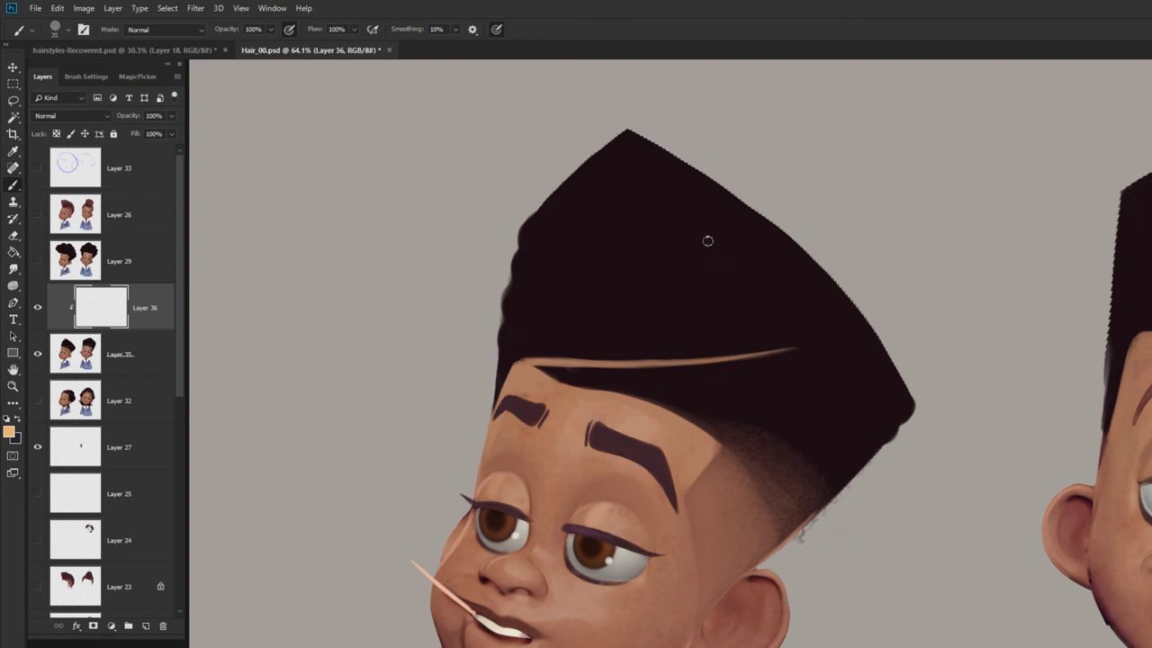
key(bracketright)
key(bracketright)
key(bracketright)
key(bracketright)
key(bracketright)
key(bracketright)
key(bracketright)
key(bracketright)
key(bracketright)
key(bracketright)
key(bracketright)
drag(609, 123, 808, 252)
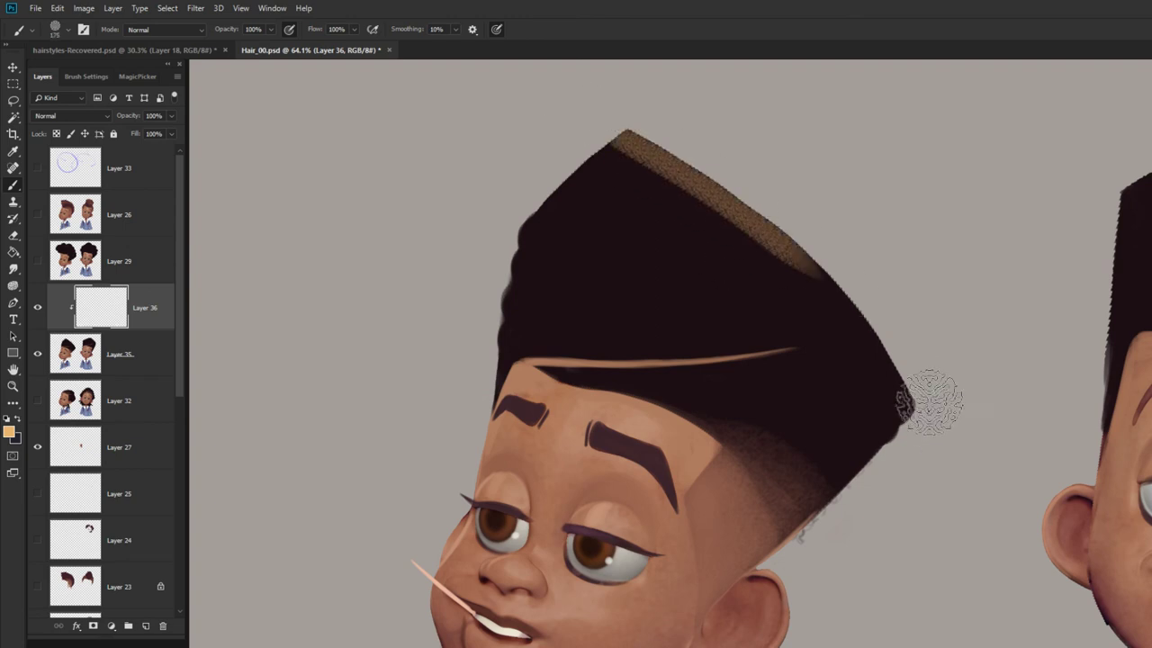
key(ctrl+z)
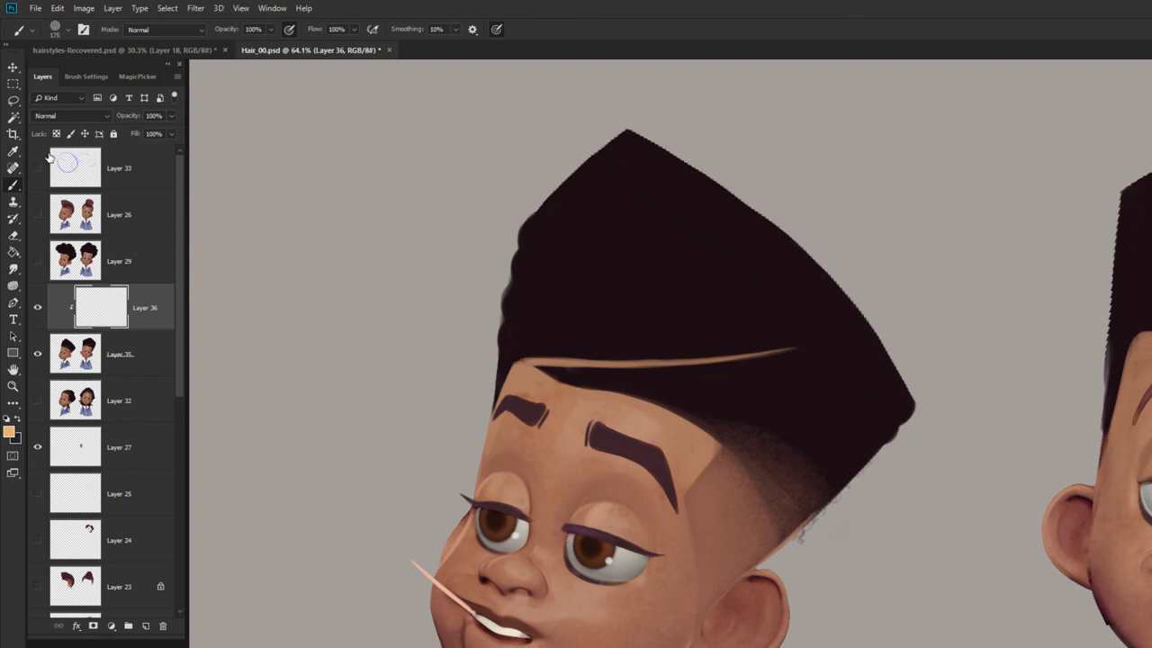
Step: Build up a soft highlight along the left flat-top's upper edge using the soft round brush at about 200 px and 19% opacity
click(87, 76)
click(136, 103)
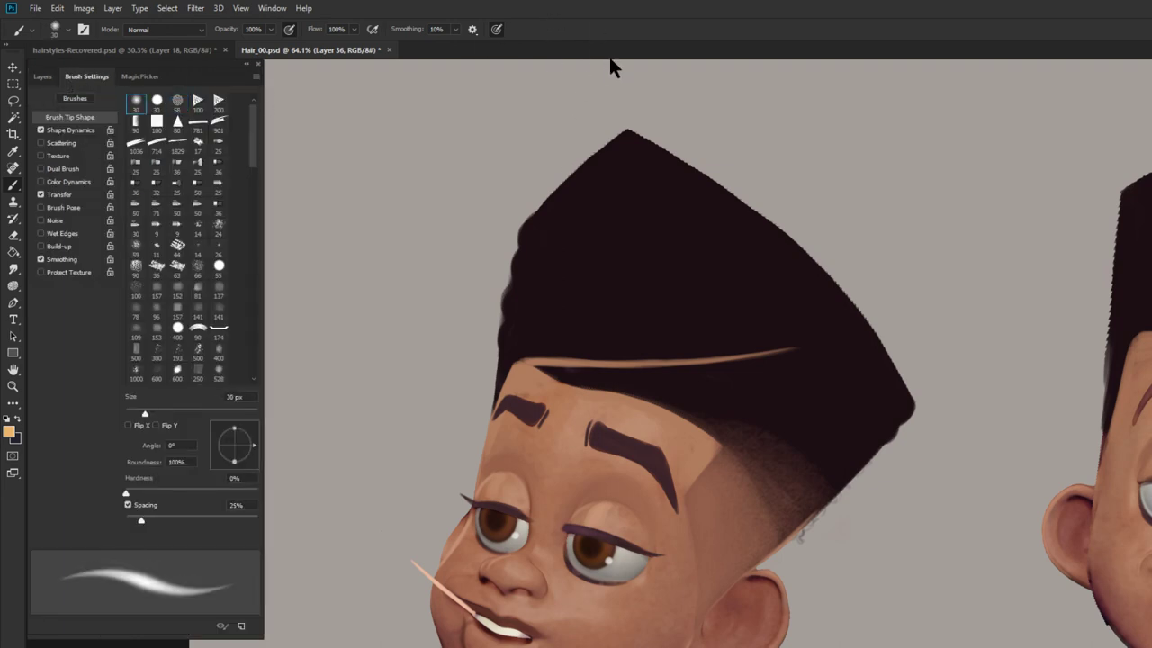
key(bracketright)
key(bracketright)
key(bracketright)
key(shift+comma)
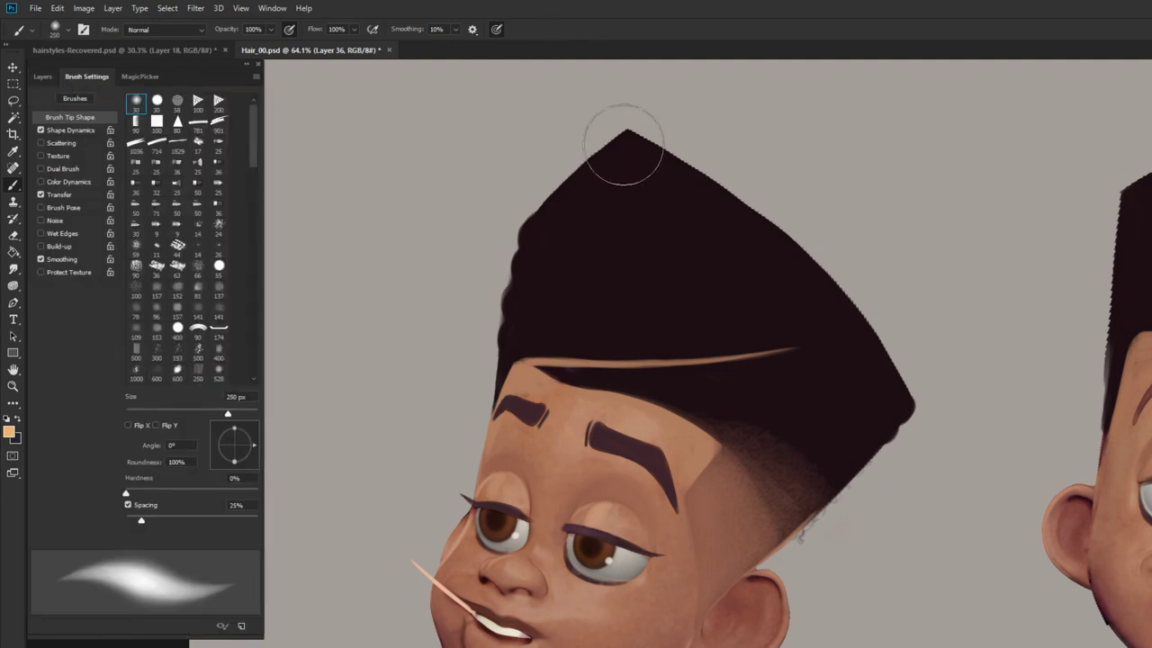
drag(267, 45, 223, 46)
key(bracketleft)
mouse_move(583, 127)
mouse_down()
mouse_move(679, 170)
mouse_move(918, 411)
mouse_up()
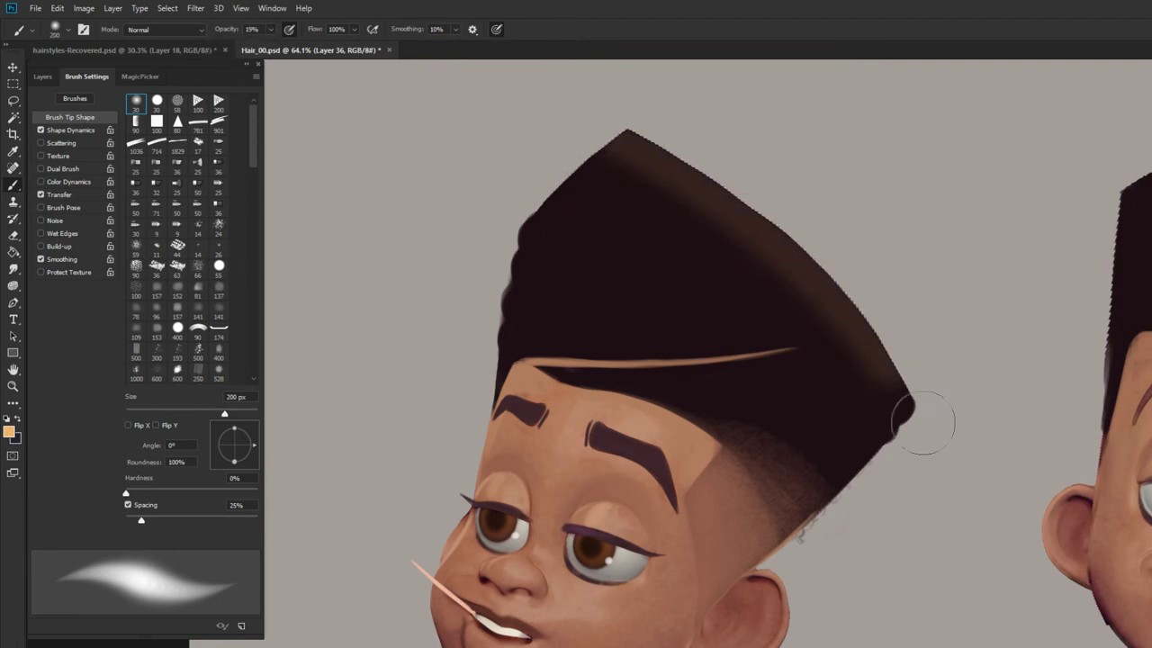
mouse_move(625, 135)
mouse_down()
mouse_move(814, 263)
mouse_move(930, 483)
mouse_up()
mouse_move(637, 139)
mouse_down()
mouse_move(552, 191)
mouse_move(627, 175)
mouse_move(804, 267)
mouse_up()
key(bracketright)
mouse_move(584, 142)
mouse_down()
mouse_move(791, 262)
mouse_move(932, 487)
mouse_up()
Step: Paint a softer highlight band just below the hair part towards the back corner with the brush at 90 to 125 px
key(bracketleft)
key(bracketleft)
key(bracketleft)
key(bracketleft)
key(bracketleft)
key(bracketleft)
key(bracketleft)
key(bracketleft)
key(bracketleft)
key(bracketleft)
key(bracketleft)
key(bracketleft)
key(bracketleft)
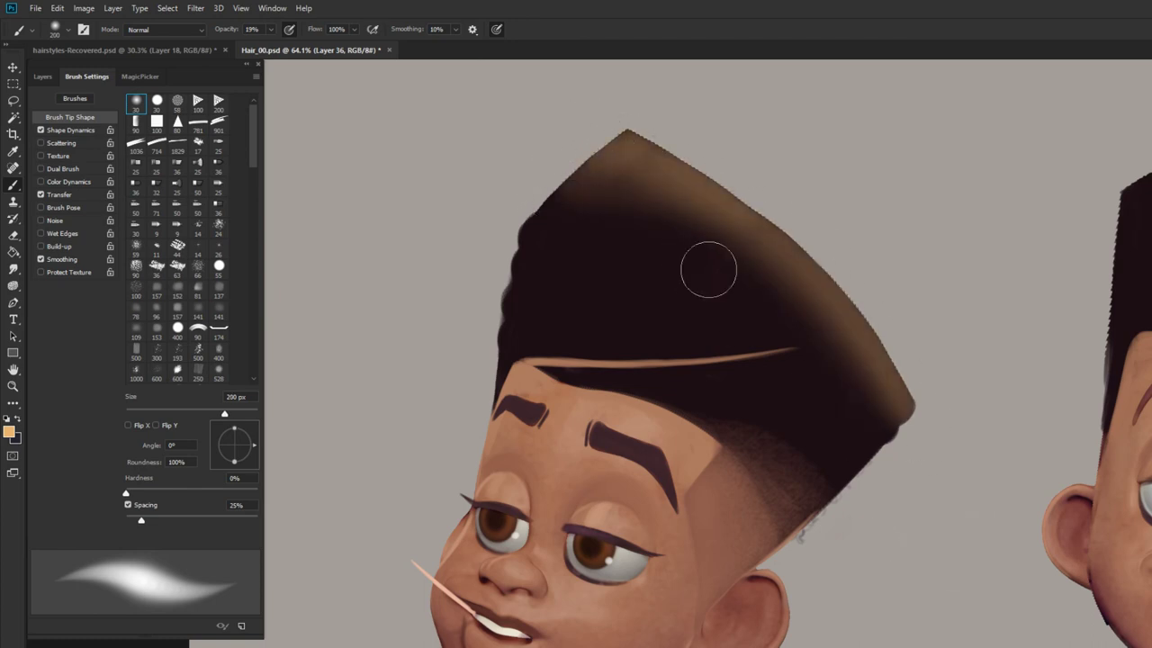
mouse_move(629, 365)
mouse_down()
mouse_move(793, 361)
mouse_move(935, 491)
mouse_up()
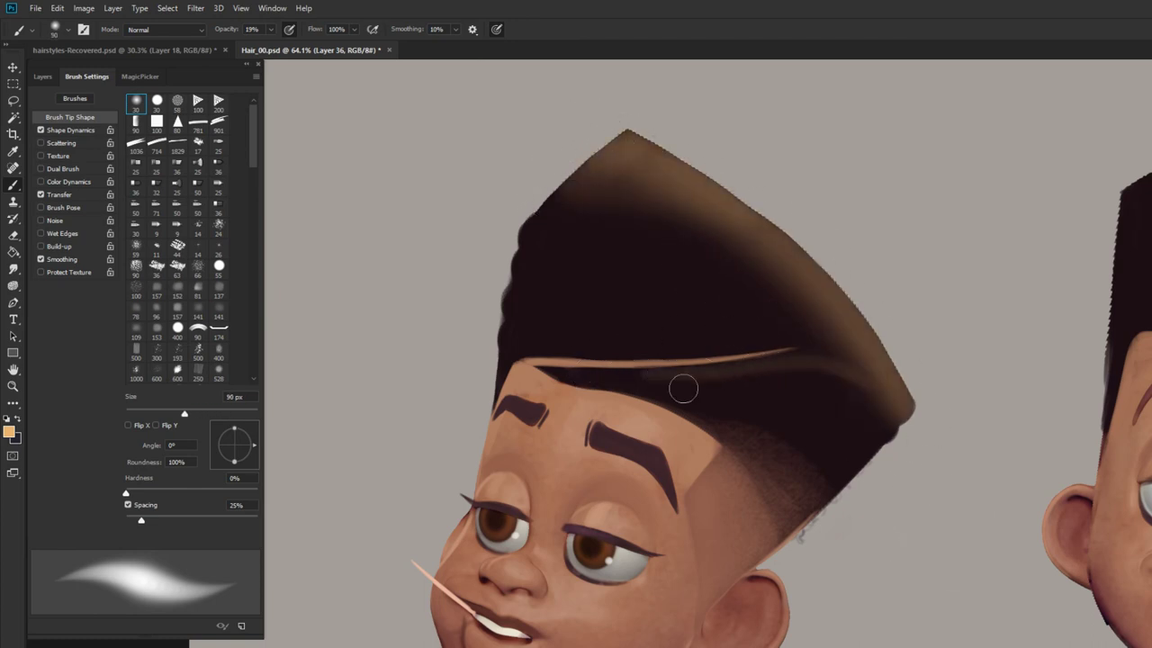
key(bracketright)
mouse_move(608, 366)
mouse_down()
mouse_move(782, 358)
mouse_move(942, 465)
mouse_up()
key(bracketright)
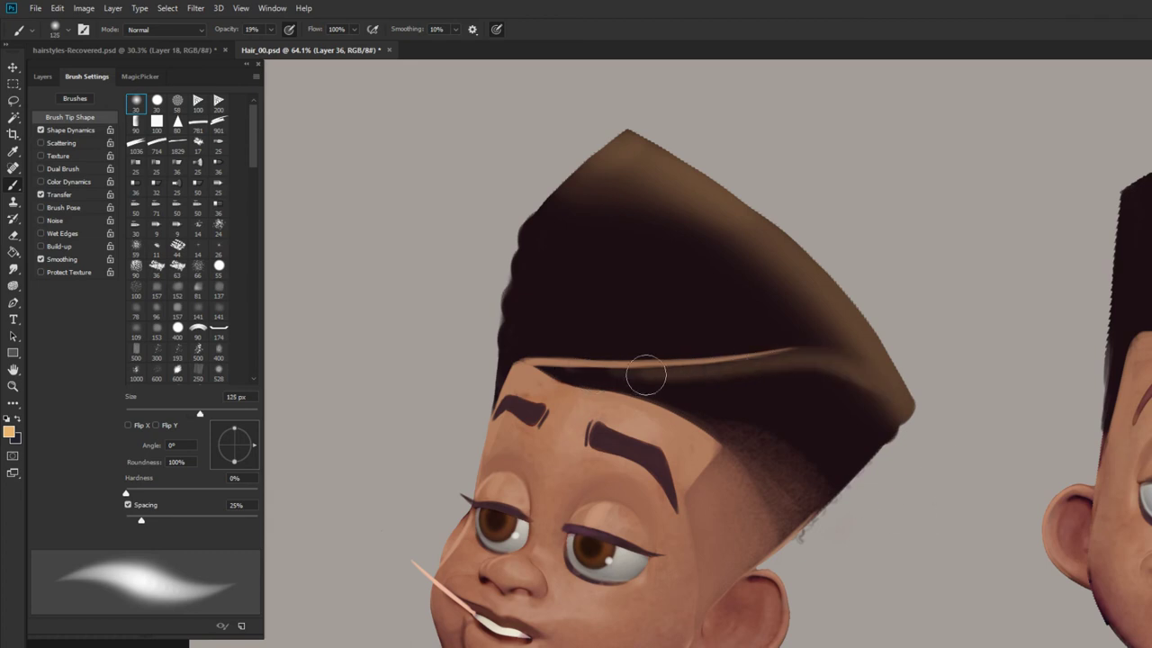
mouse_move(660, 373)
mouse_down()
mouse_move(790, 368)
mouse_move(877, 405)
mouse_move(753, 380)
mouse_up()
Step: Brighten the highlight across the top of the left flat-top with broad strokes, enlarging the soft brush to 300 px
key(bracketright)
key(bracketright)
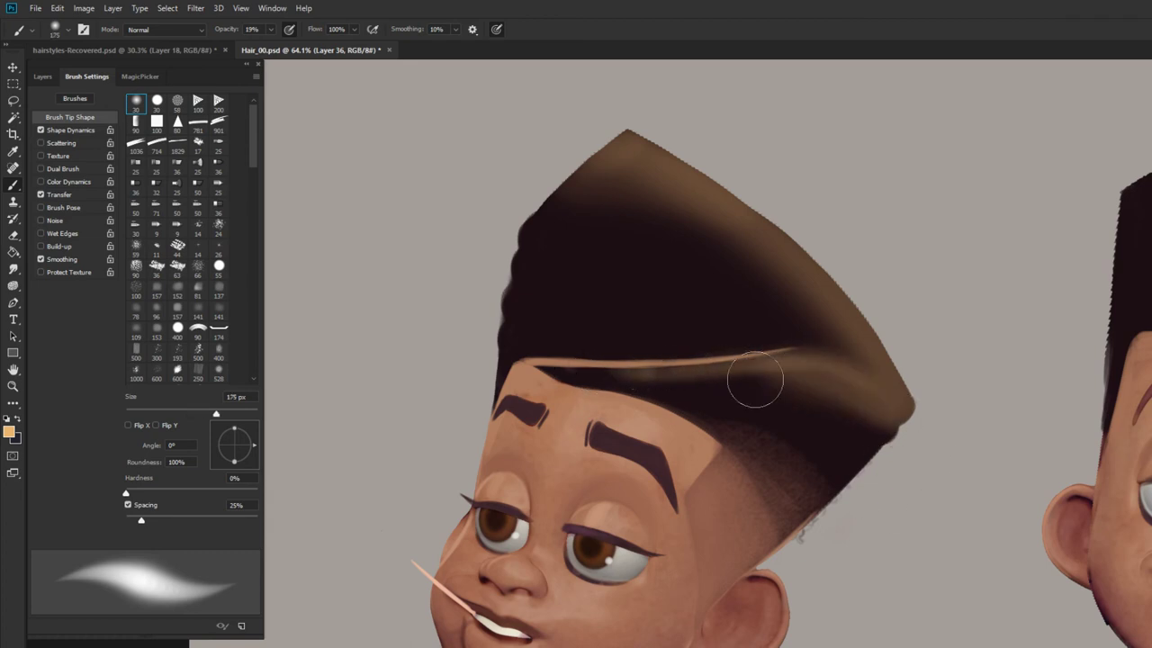
key(bracketright)
key(bracketright)
key(bracketright)
mouse_move(888, 385)
mouse_down()
mouse_move(745, 220)
mouse_move(591, 167)
mouse_up()
mouse_move(671, 187)
mouse_down()
mouse_move(485, 207)
mouse_move(474, 258)
mouse_up()
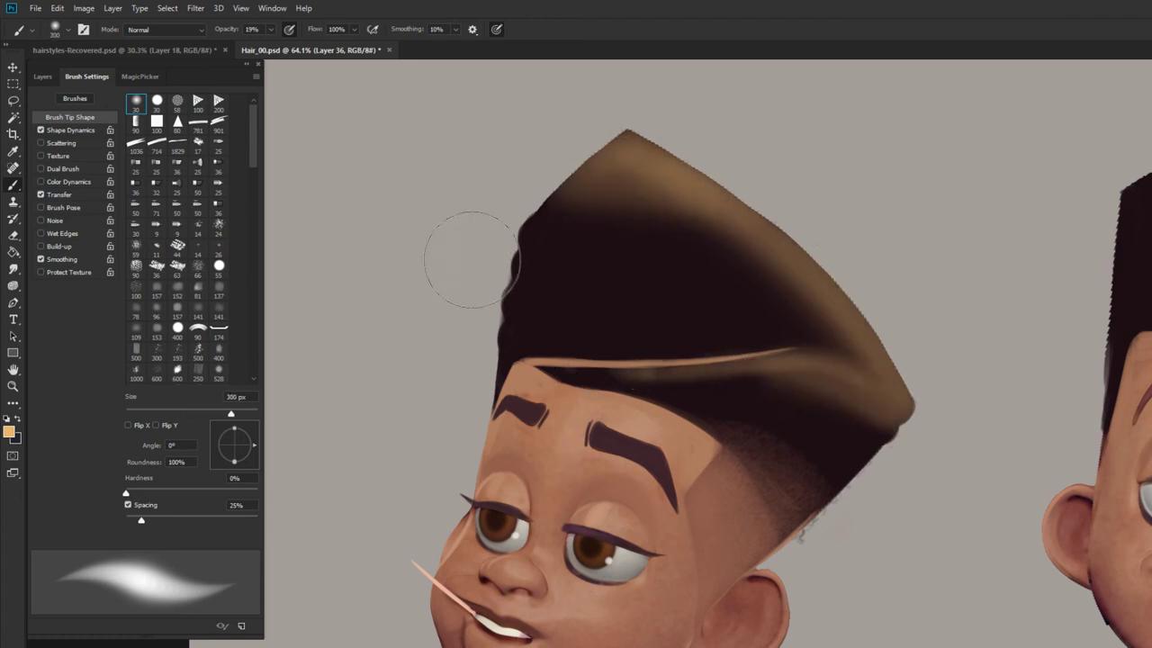
drag(573, 176, 735, 222)
mouse_move(596, 131)
mouse_down()
mouse_move(759, 216)
mouse_move(937, 447)
mouse_up()
Step: Strengthen the highlights below the hair part and along the upper edge with the soft brush at 150 px
key(bracketleft)
key(bracketleft)
key(bracketleft)
key(bracketleft)
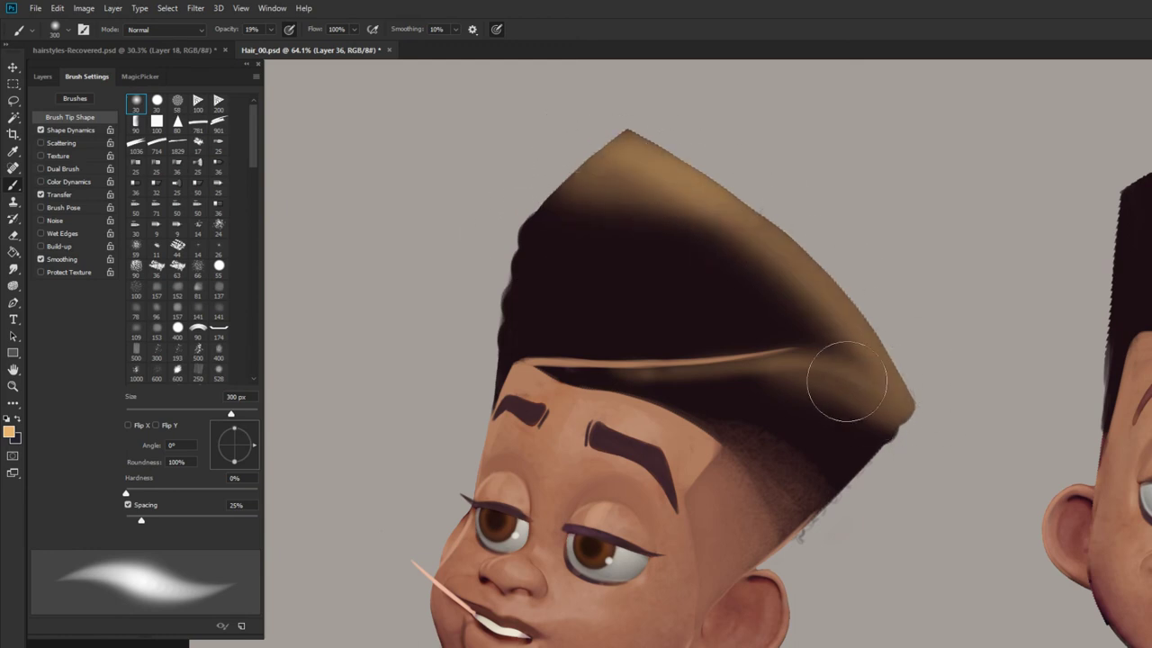
mouse_move(895, 396)
mouse_down()
mouse_move(829, 378)
mouse_move(711, 375)
mouse_up()
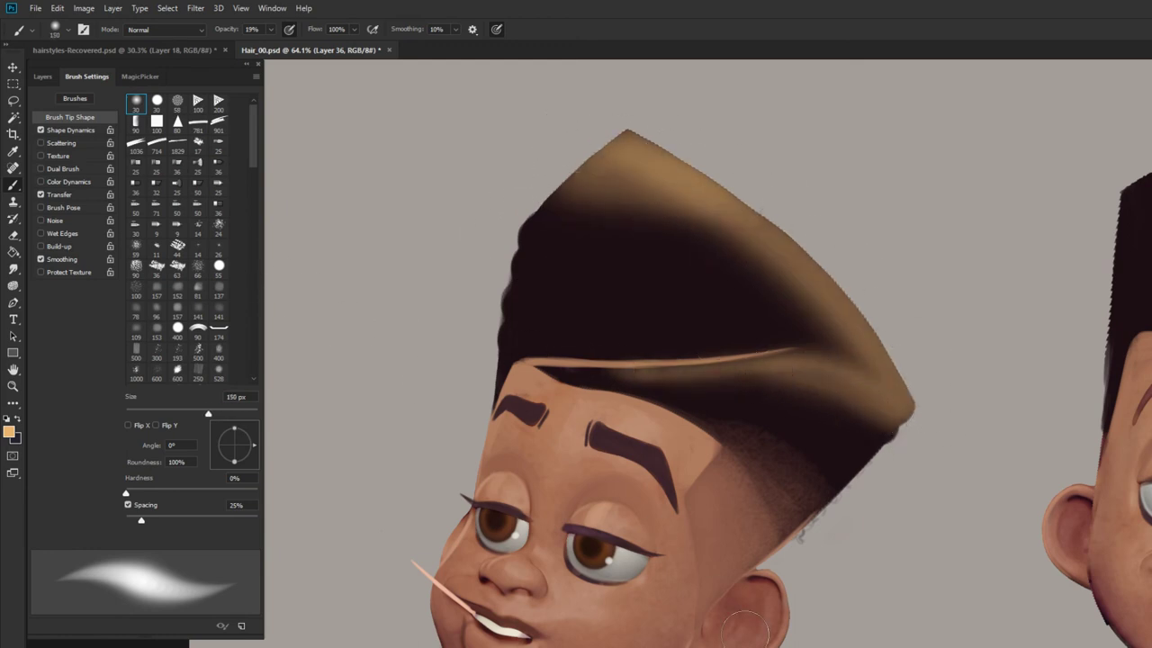
drag(619, 182, 838, 319)
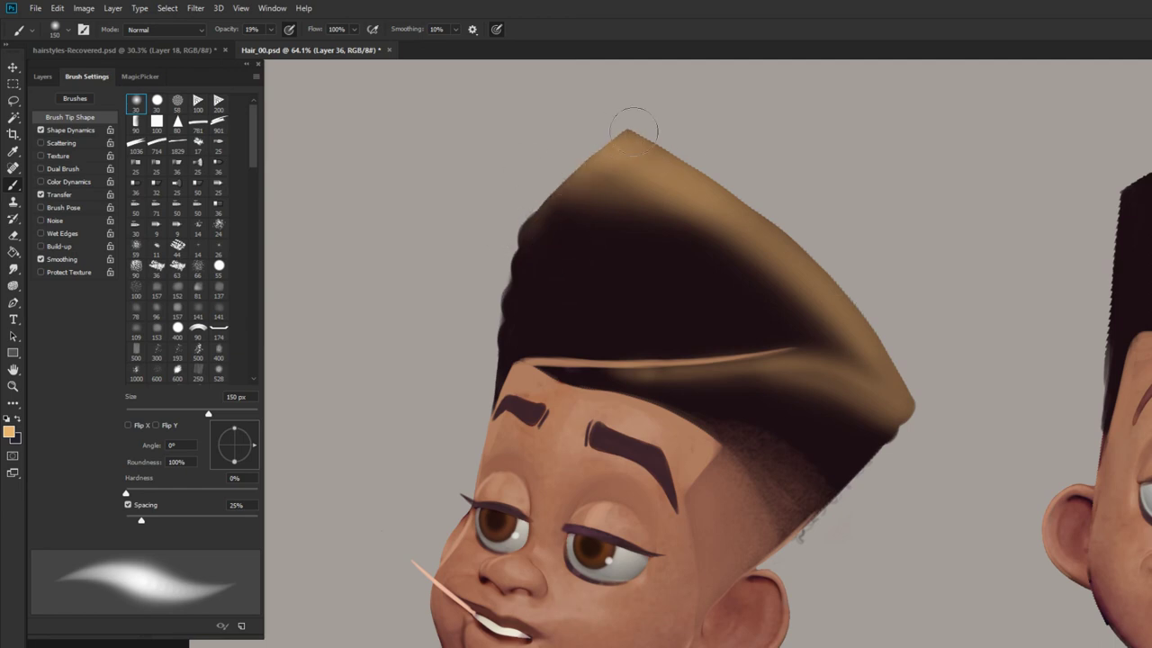
Step: Soften the painted hair highlights on Layer 36 with a Gaussian Blur, increasing its radius
click(196, 8)
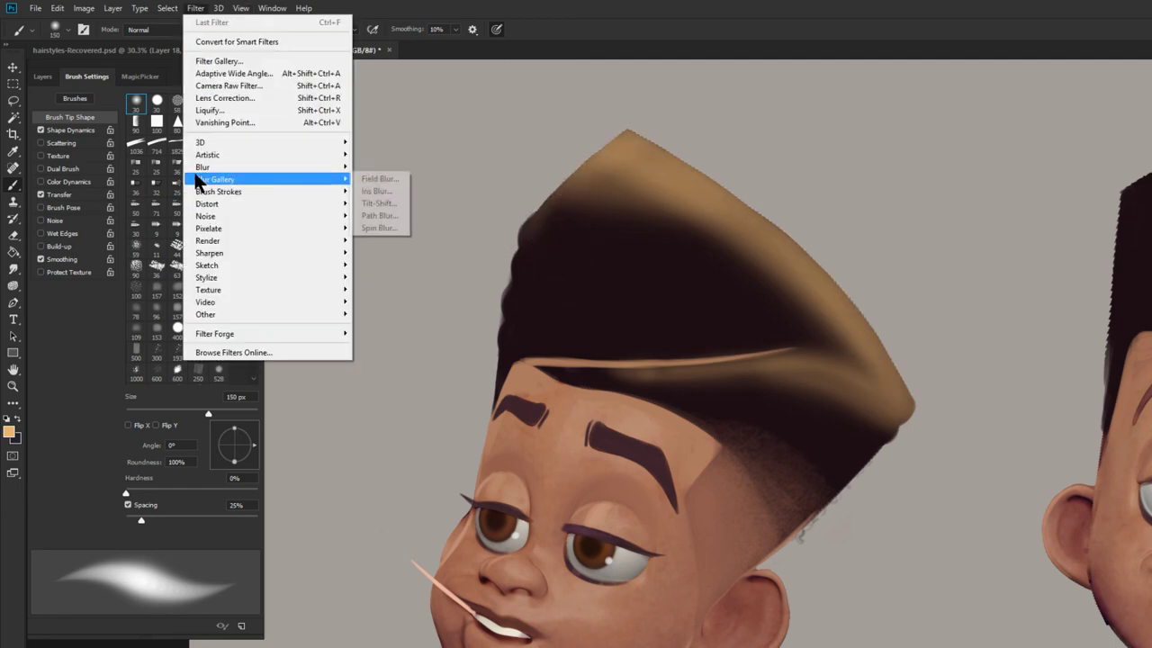
mouse_move(213, 169)
click(374, 216)
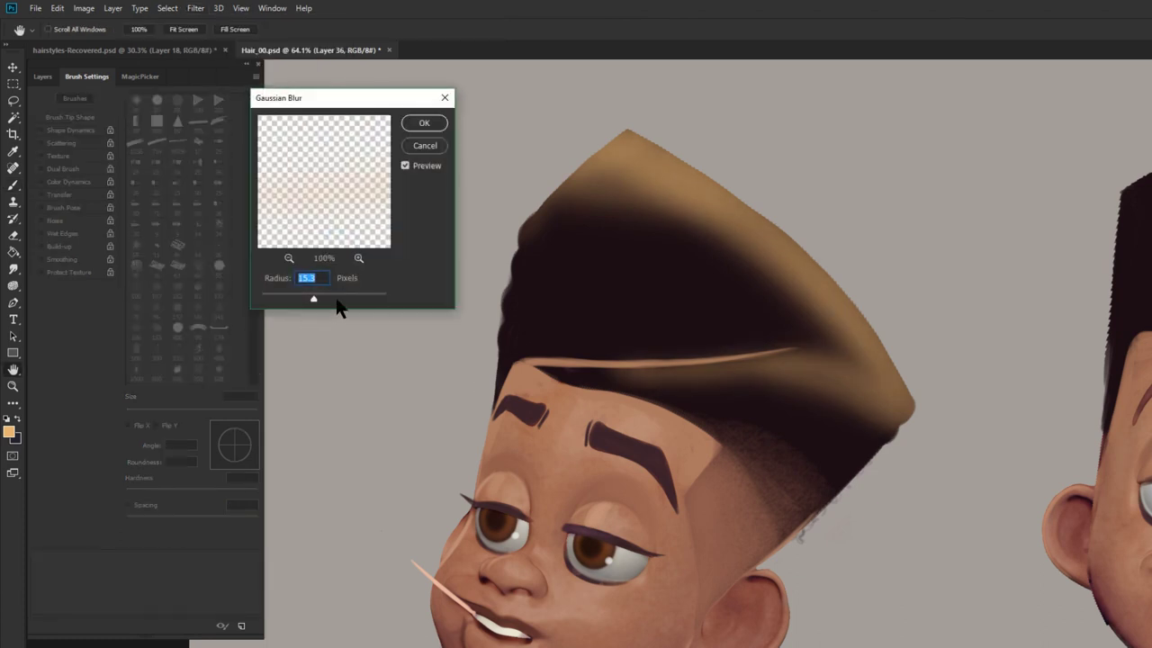
drag(315, 300, 329, 303)
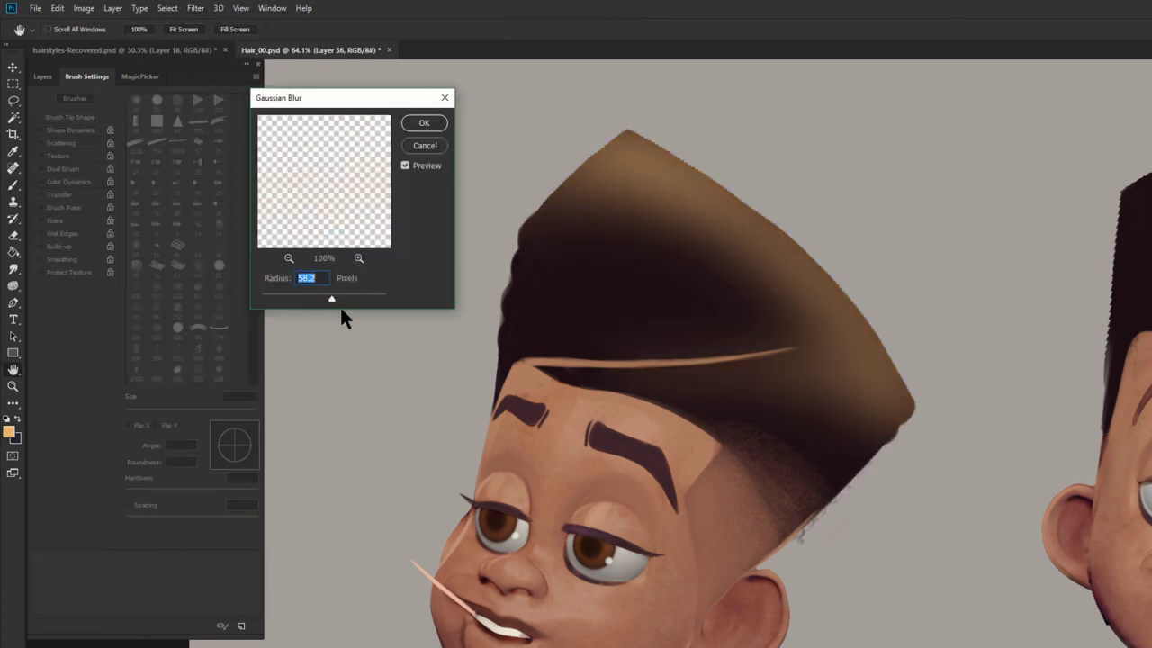
click(423, 122)
key(b)
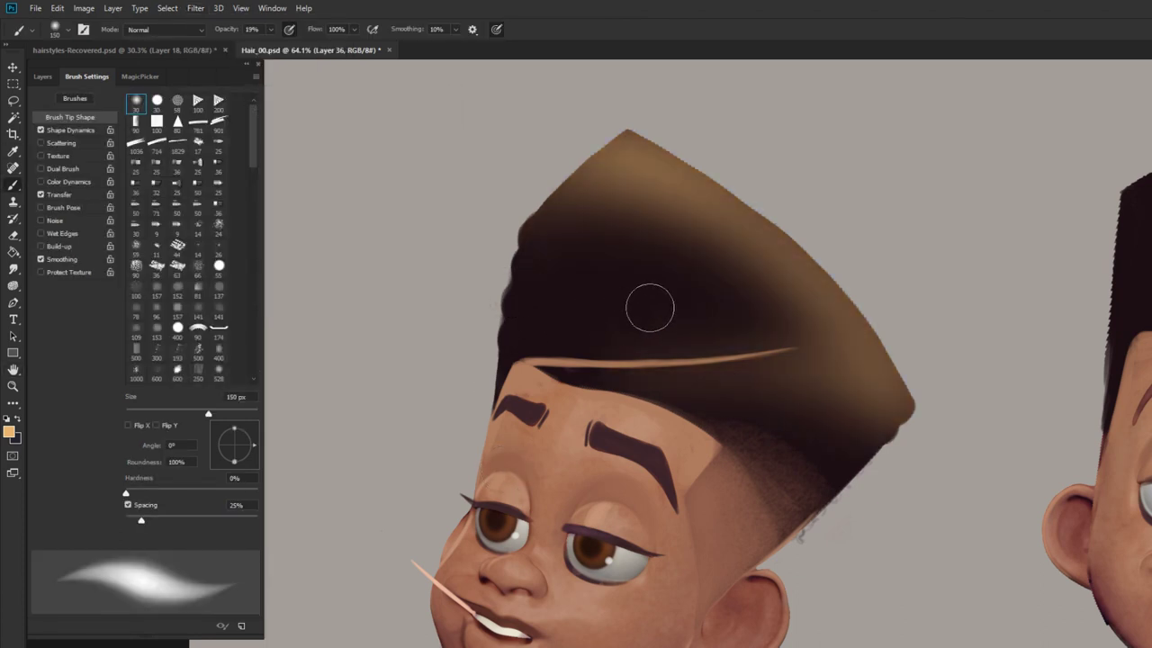
Step: Erase the highlight in a thin line along the edge and tip of the hair part, using the Eraser at 5 to 15 px
key(e)
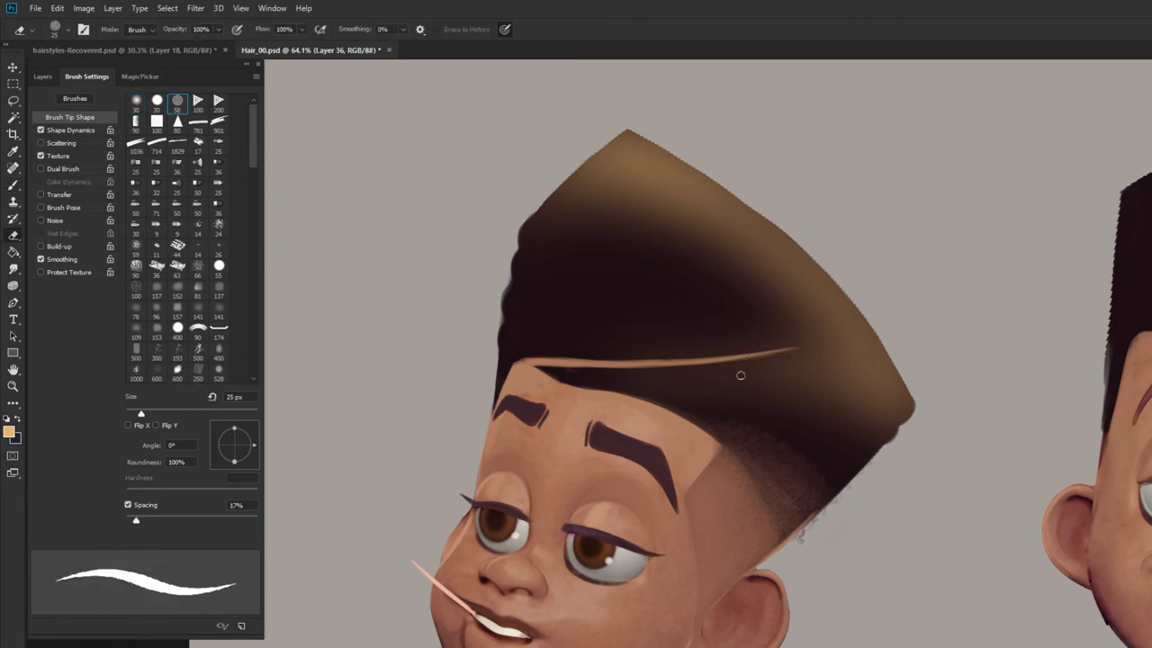
key(bracketleft)
key(bracketleft)
key(bracketleft)
key(bracketleft)
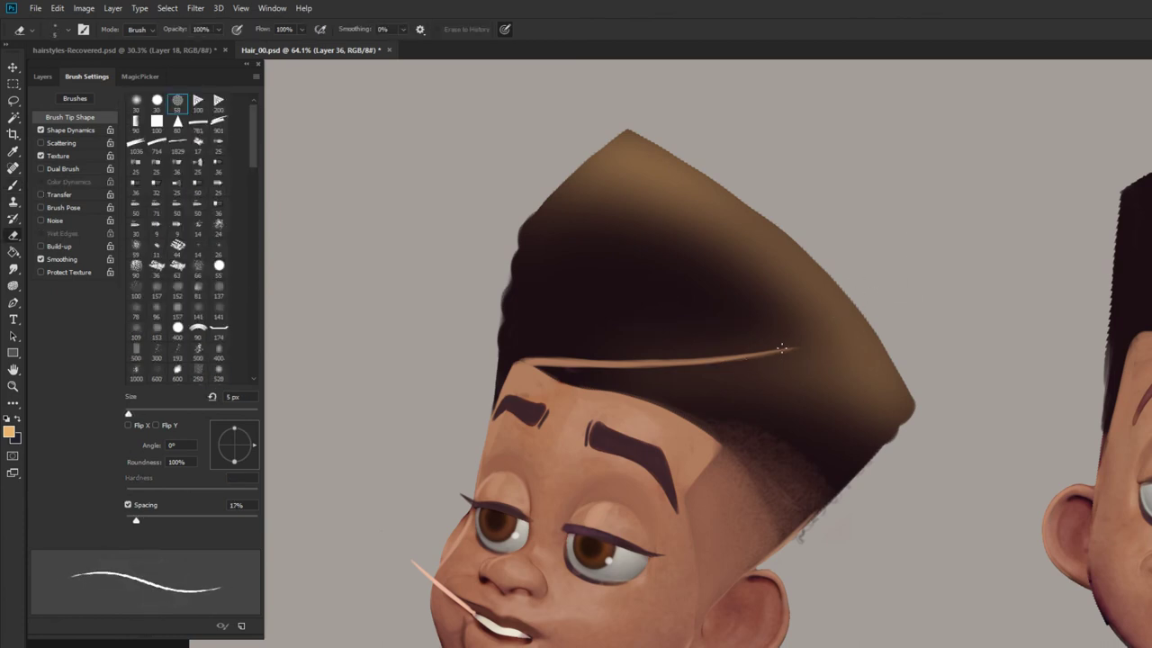
key(bracketright)
key(bracketright)
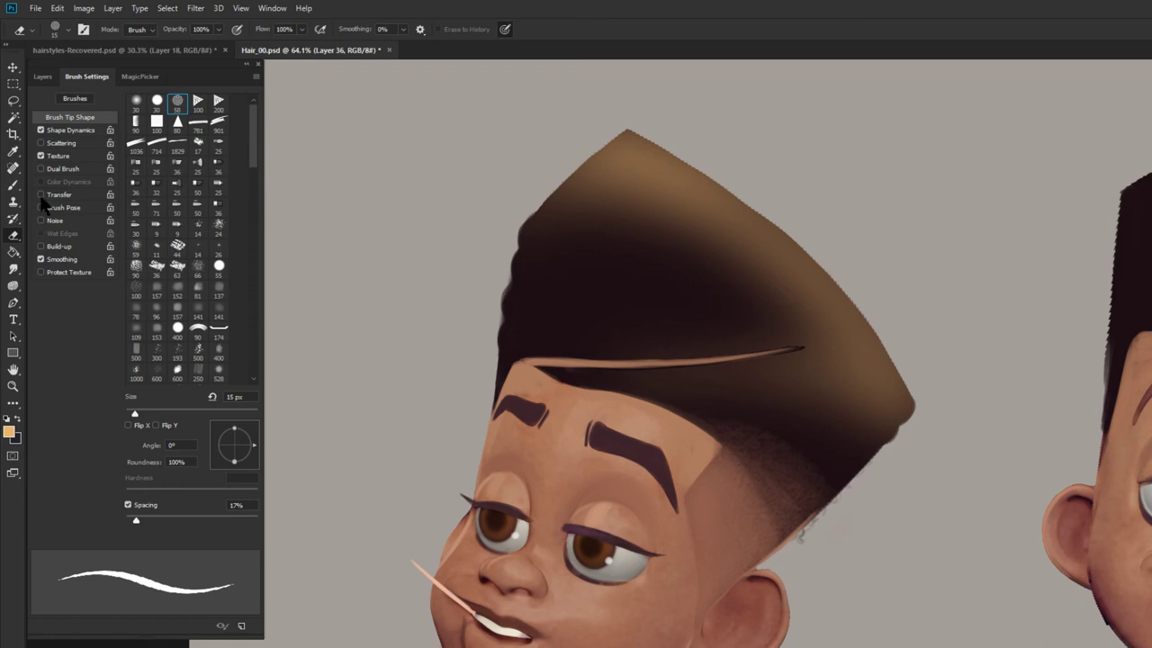
Step: Add a new layer above Layer 36 and clip it to the hairstyle layer below
click(42, 77)
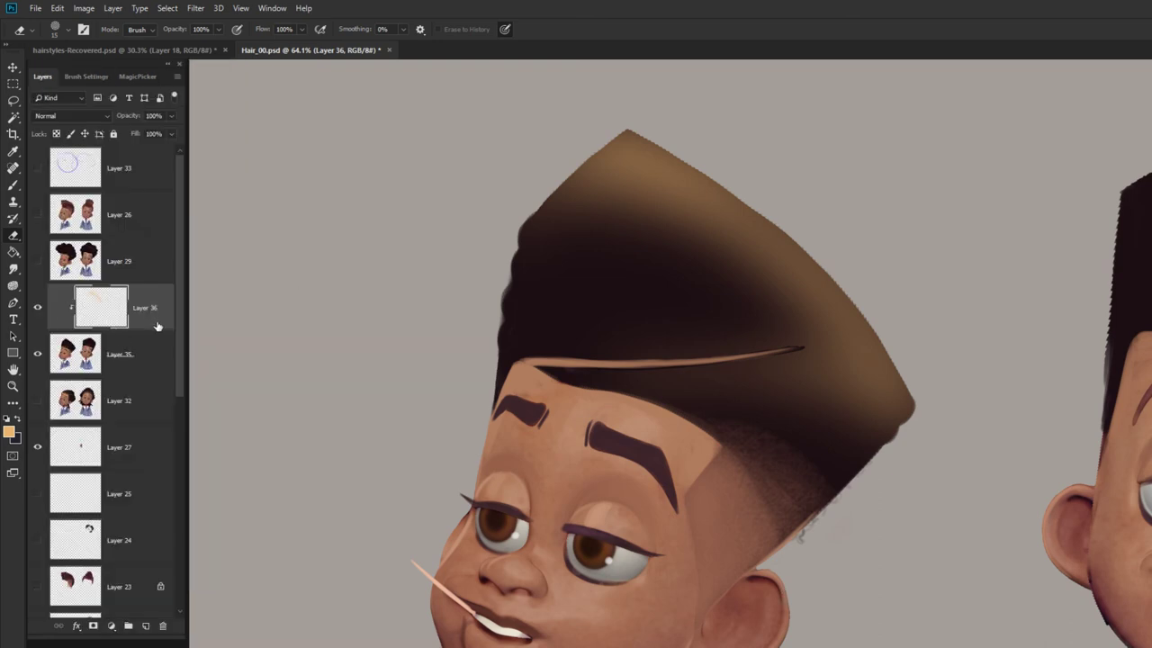
click(145, 626)
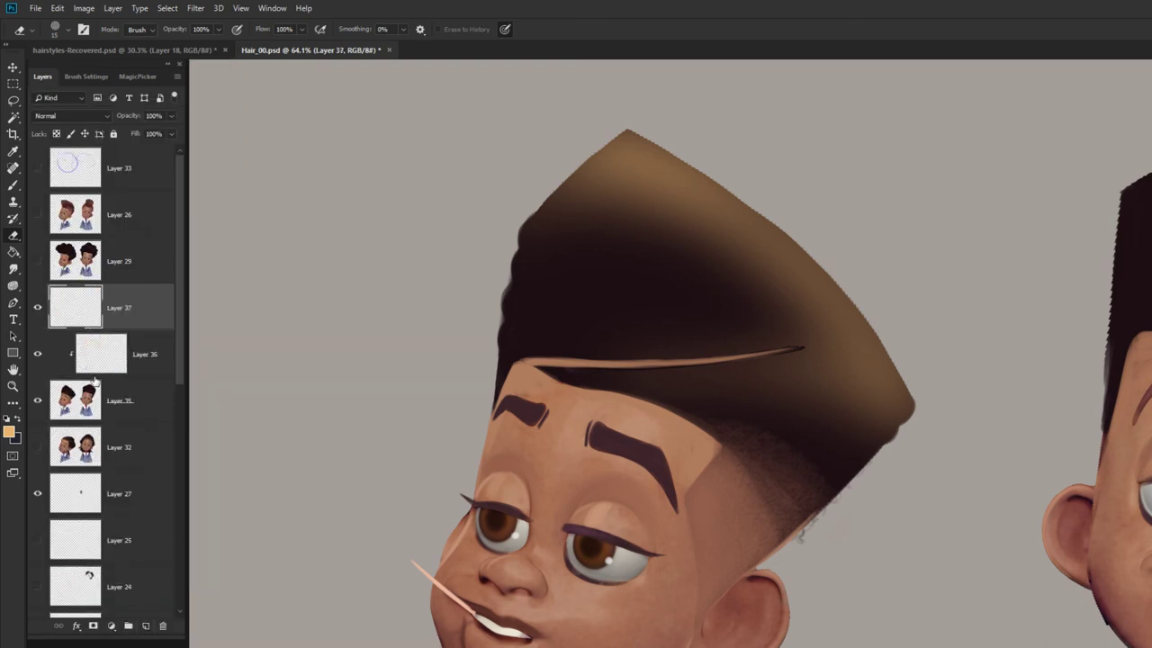
alt+click(144, 329)
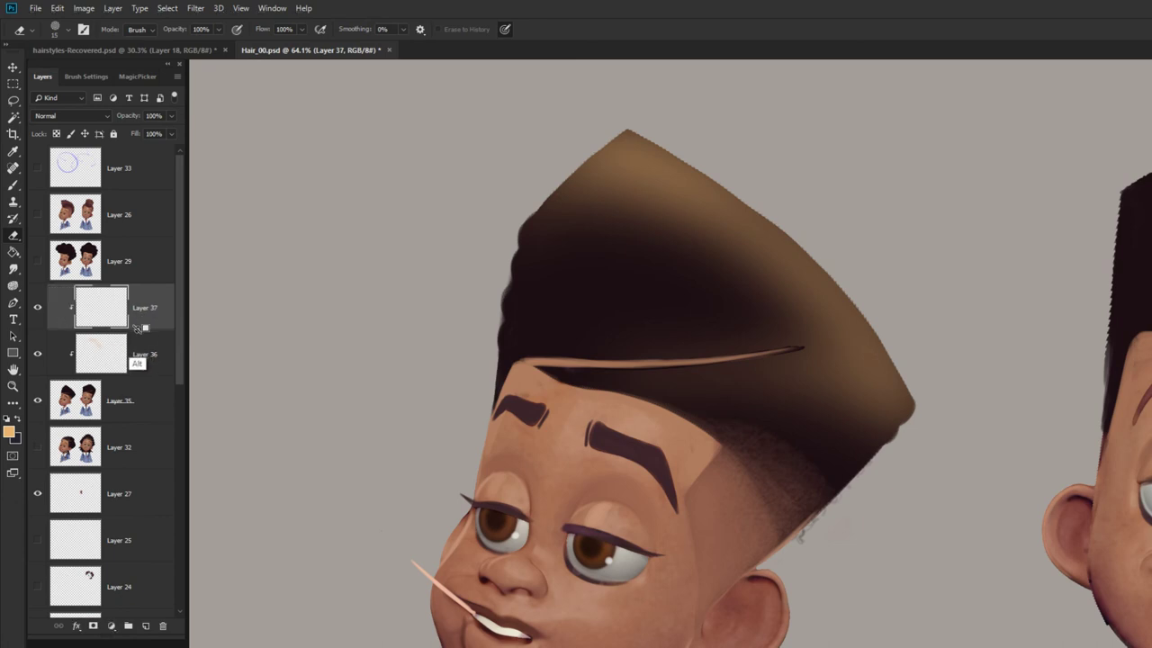
Step: Set the foreground colour to the light orange f9b165
click(10, 431)
click(551, 183)
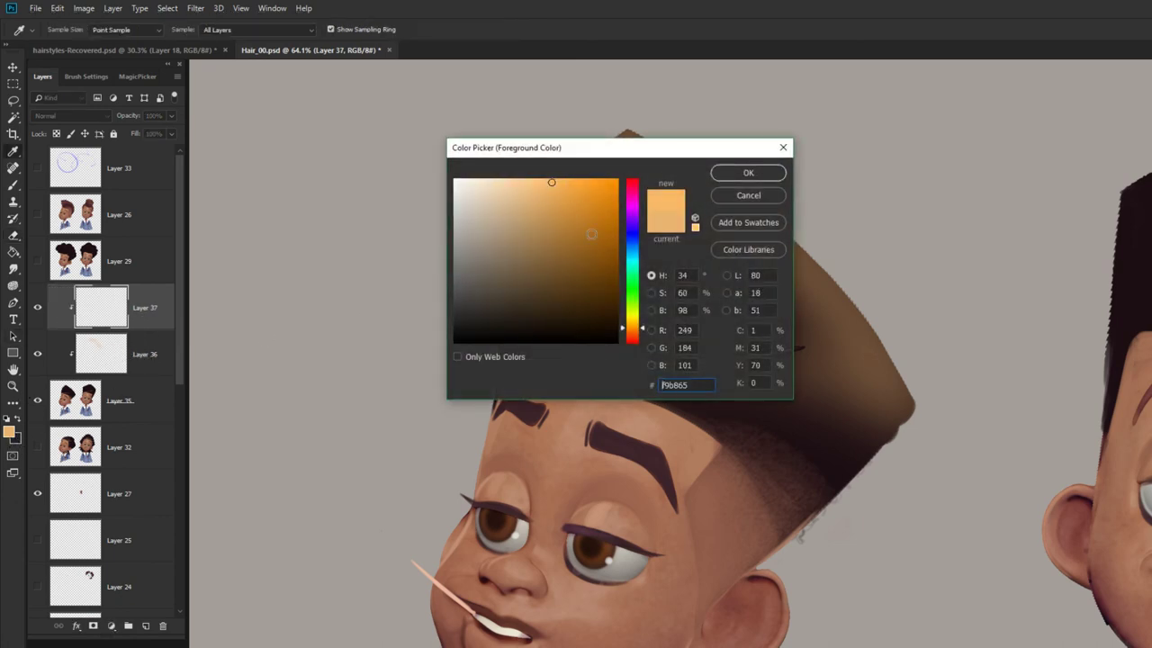
drag(628, 328, 628, 329)
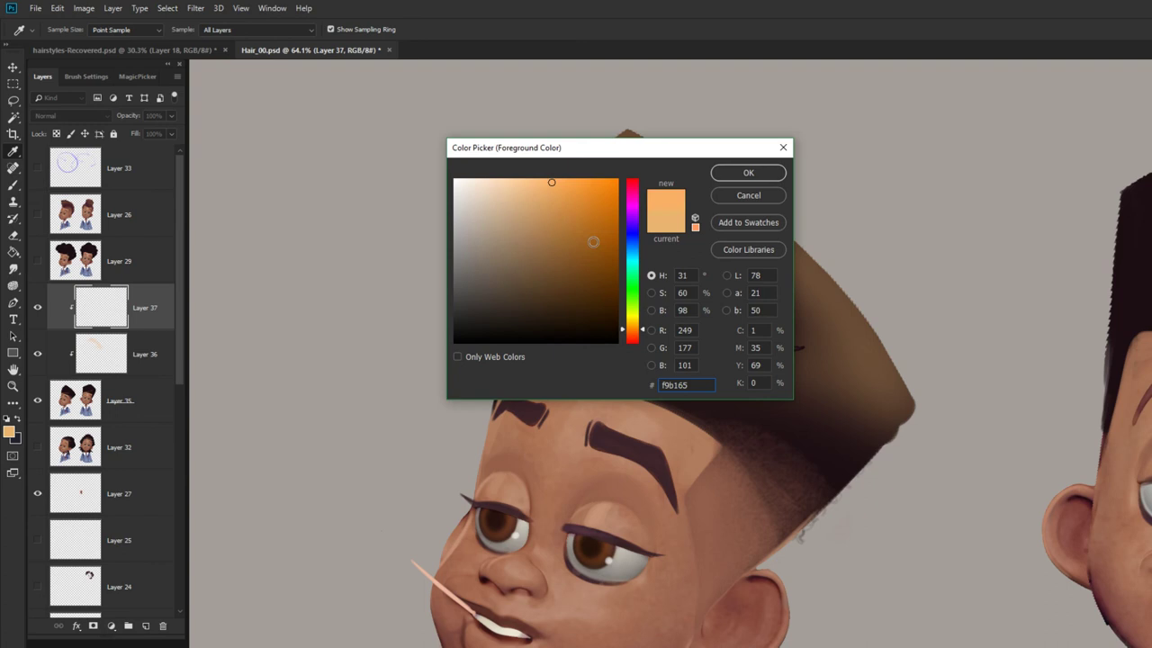
click(748, 171)
Step: Set up the Brush with the grainy round tip, Scattering enabled at 127%, and a size of 90 px
key(b)
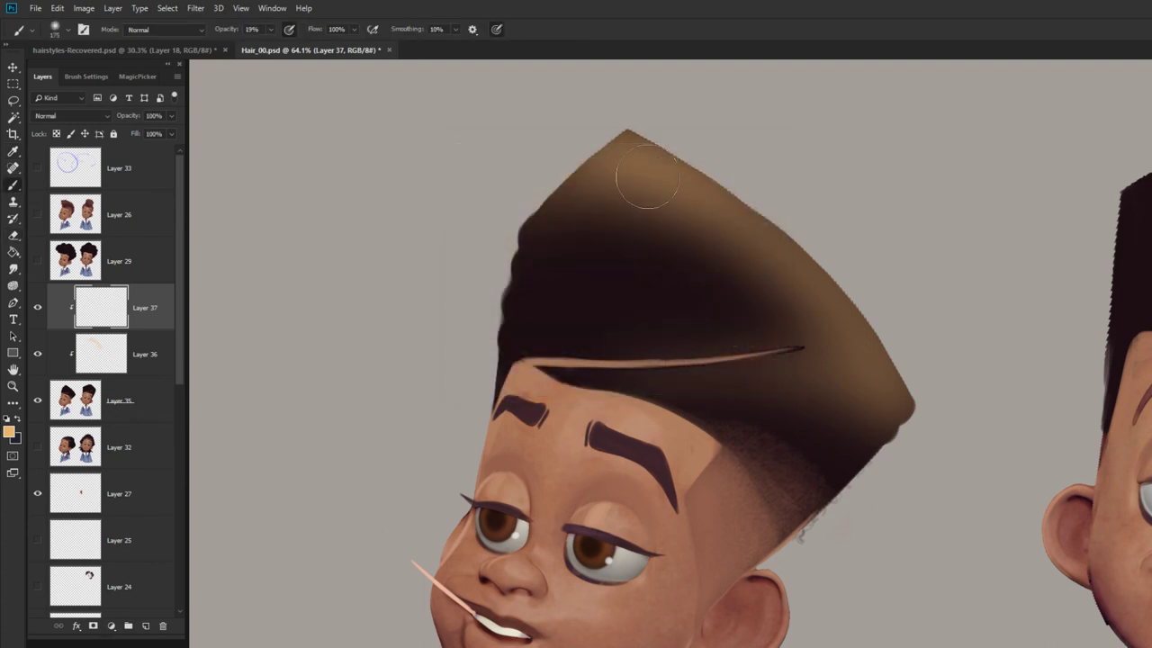
click(85, 77)
click(177, 101)
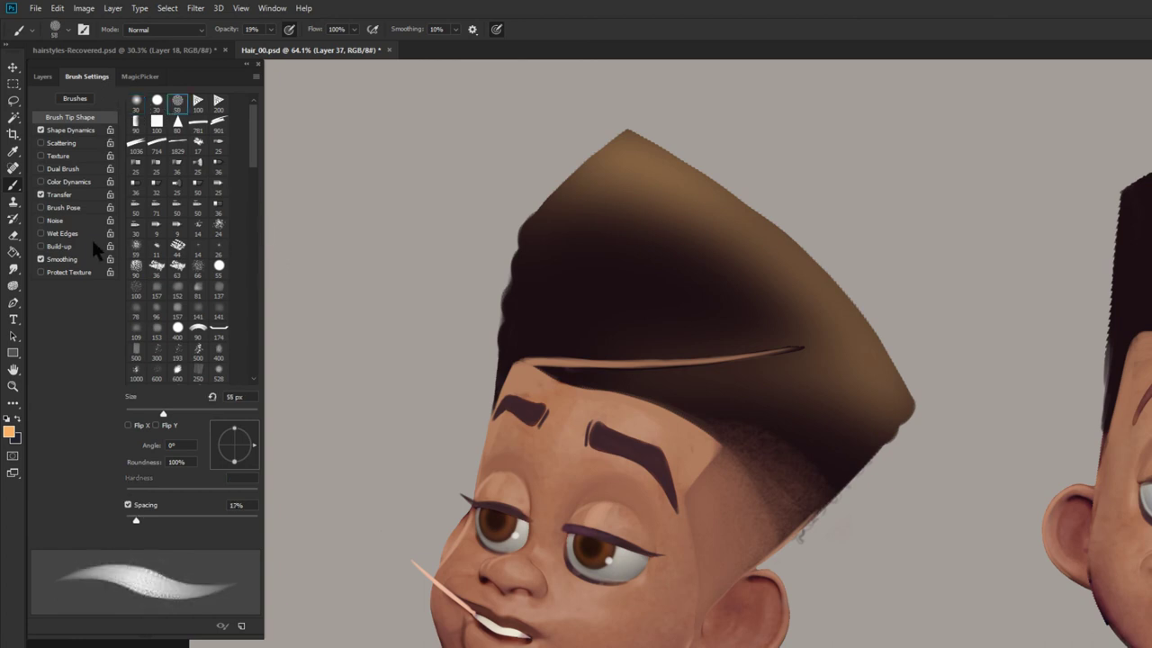
click(56, 144)
click(60, 144)
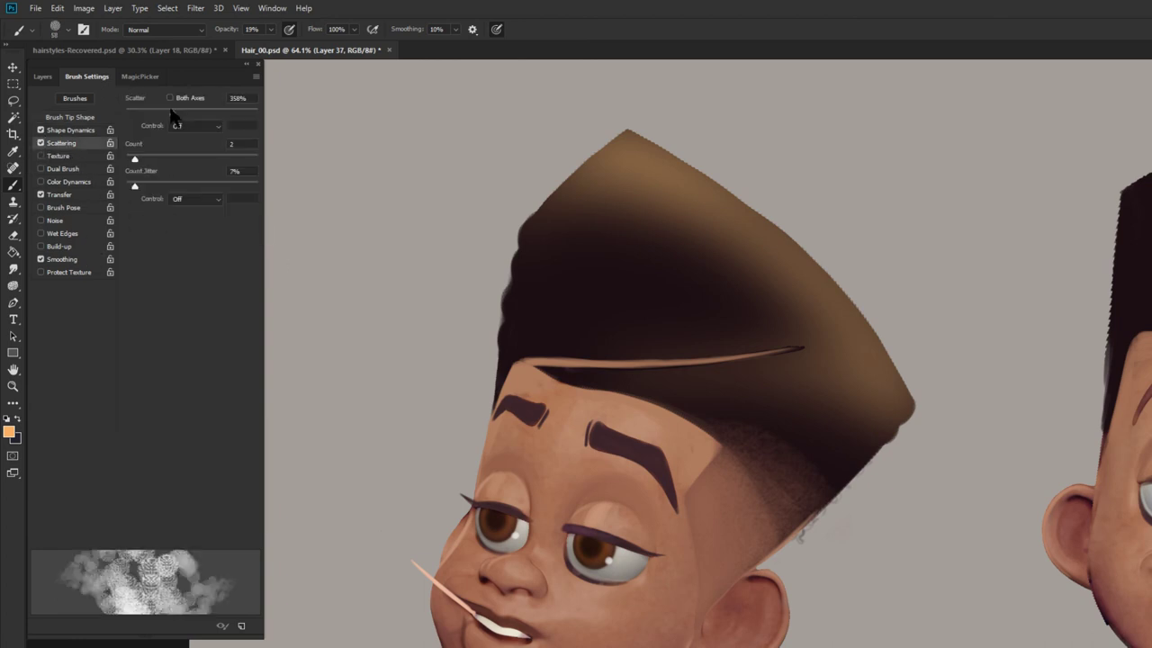
drag(171, 113, 142, 114)
key(bracketright)
key(bracketright)
key(bracketright)
key(bracketright)
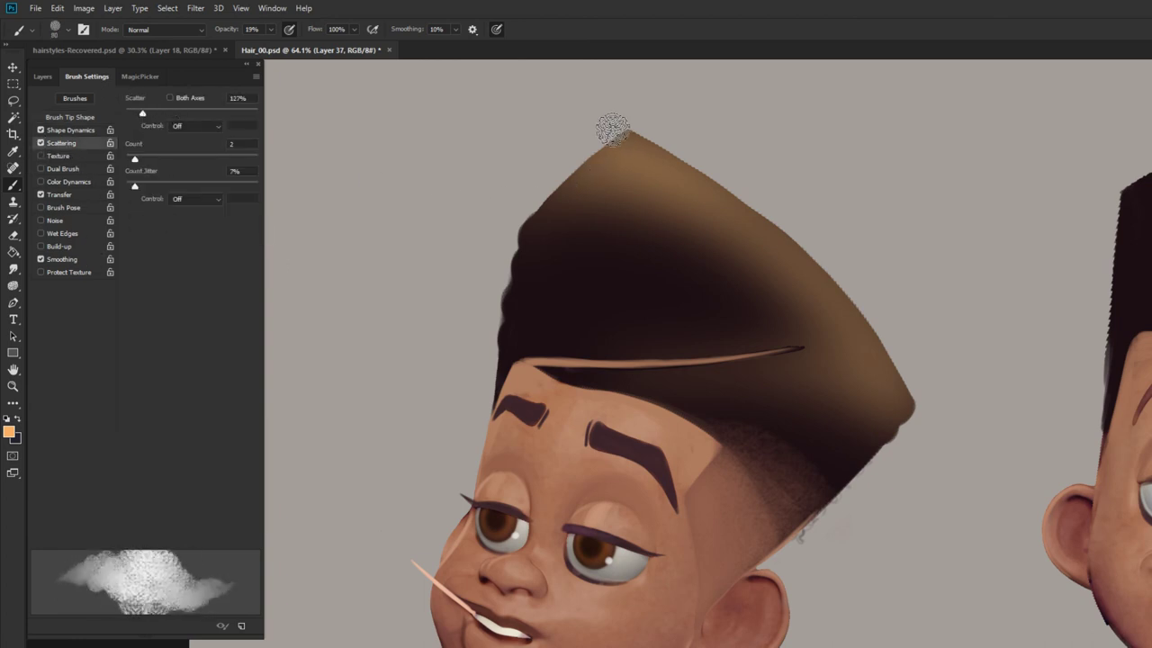
Step: Lower the brush opacity to 13% and flow to 16%, and paint a subtle grainy highlight along the left flat-top's upper edge
mouse_move(612, 130)
mouse_down()
mouse_move(697, 170)
mouse_move(838, 288)
mouse_move(900, 374)
mouse_up()
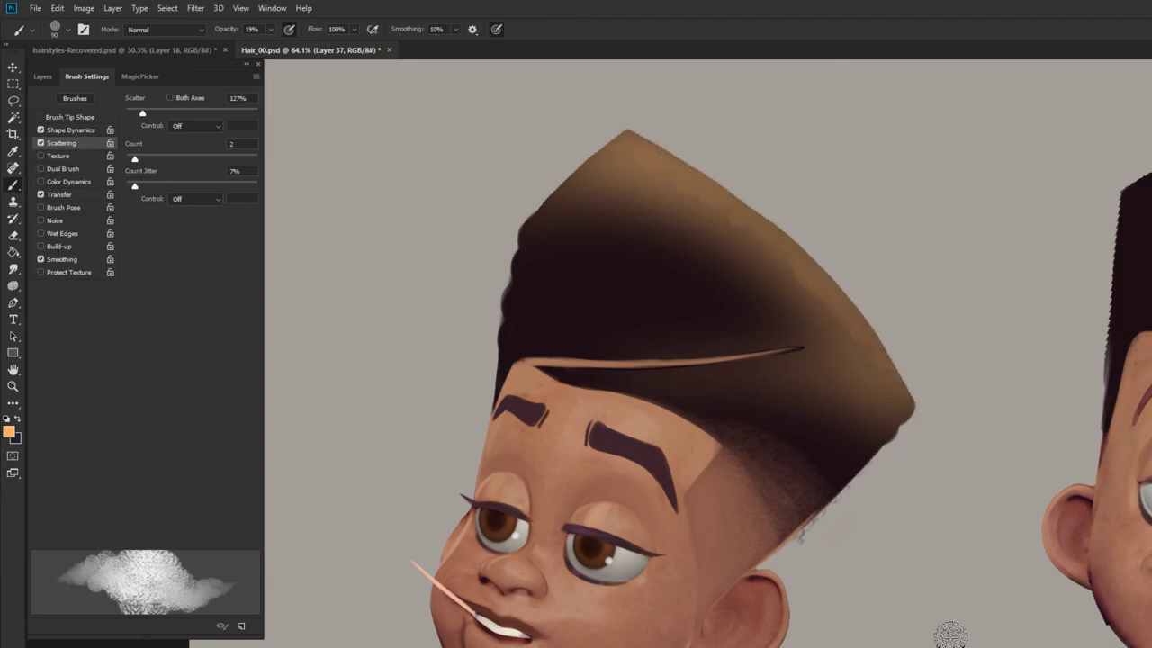
key(ctrl+z)
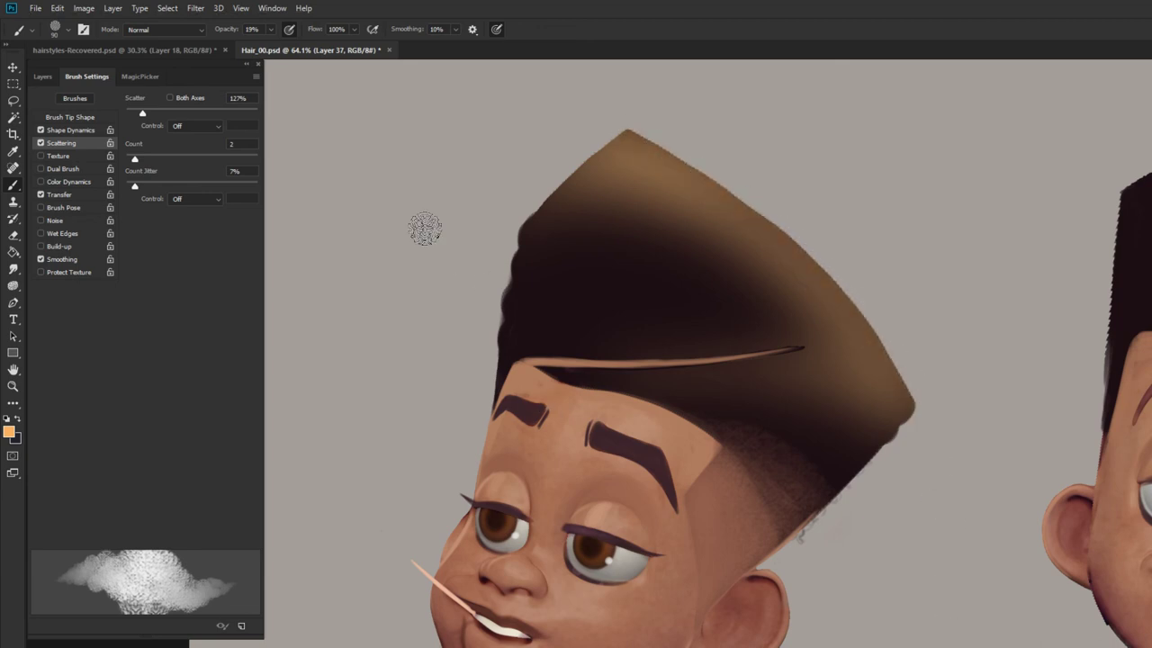
click(270, 29)
drag(270, 44, 267, 44)
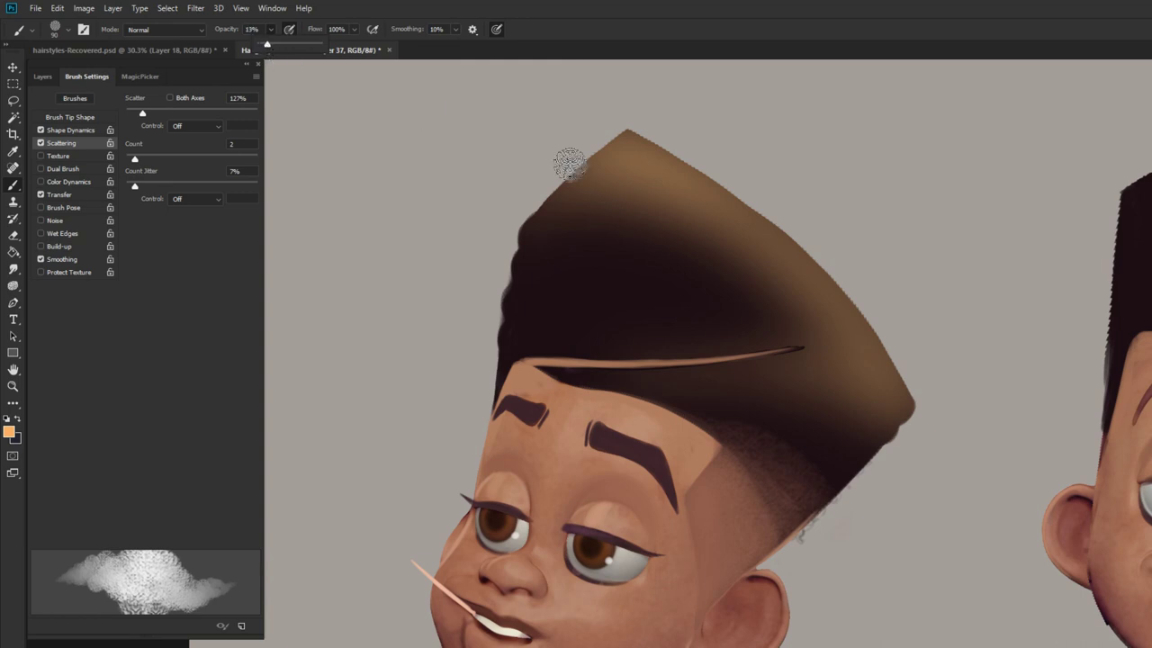
drag(608, 128, 737, 190)
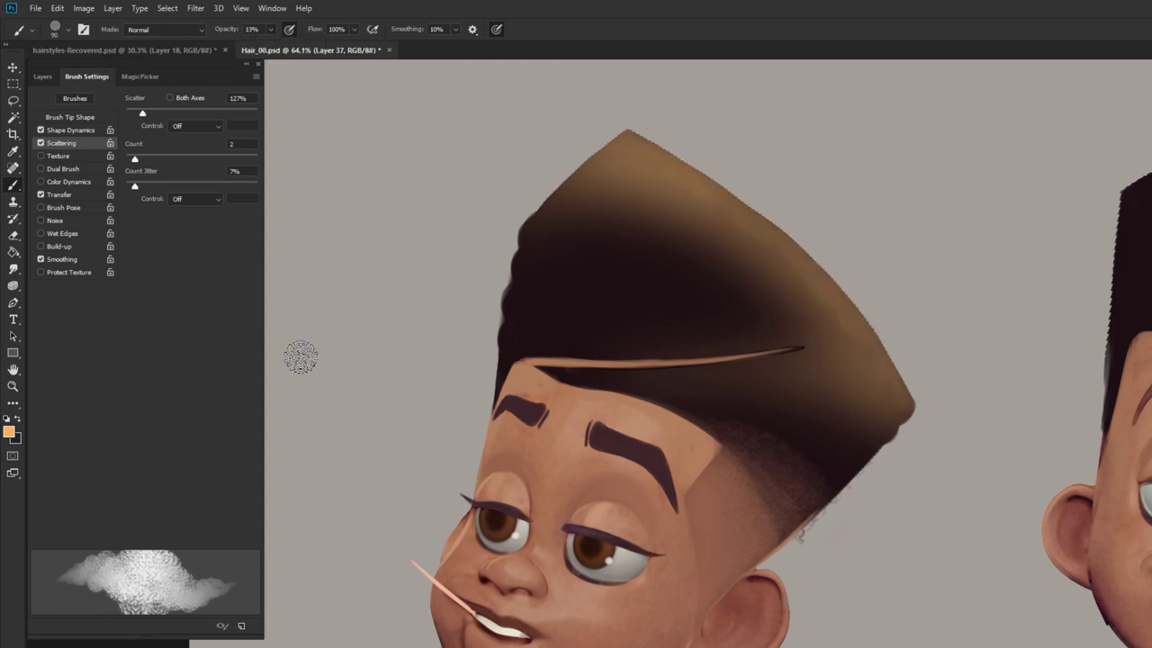
key(ctrl+alt+z)
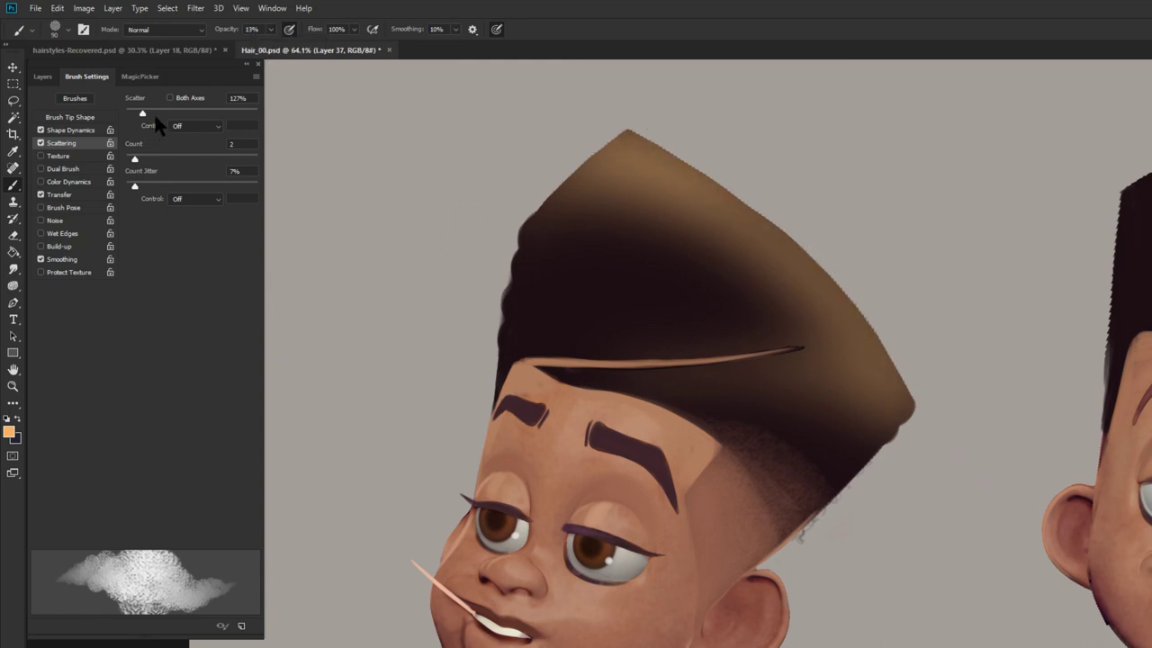
click(354, 29)
drag(350, 45, 308, 52)
mouse_move(616, 128)
mouse_down()
mouse_move(737, 200)
mouse_move(956, 501)
mouse_move(779, 261)
mouse_move(658, 151)
mouse_move(528, 186)
mouse_move(552, 168)
mouse_move(678, 161)
mouse_move(879, 350)
mouse_up()
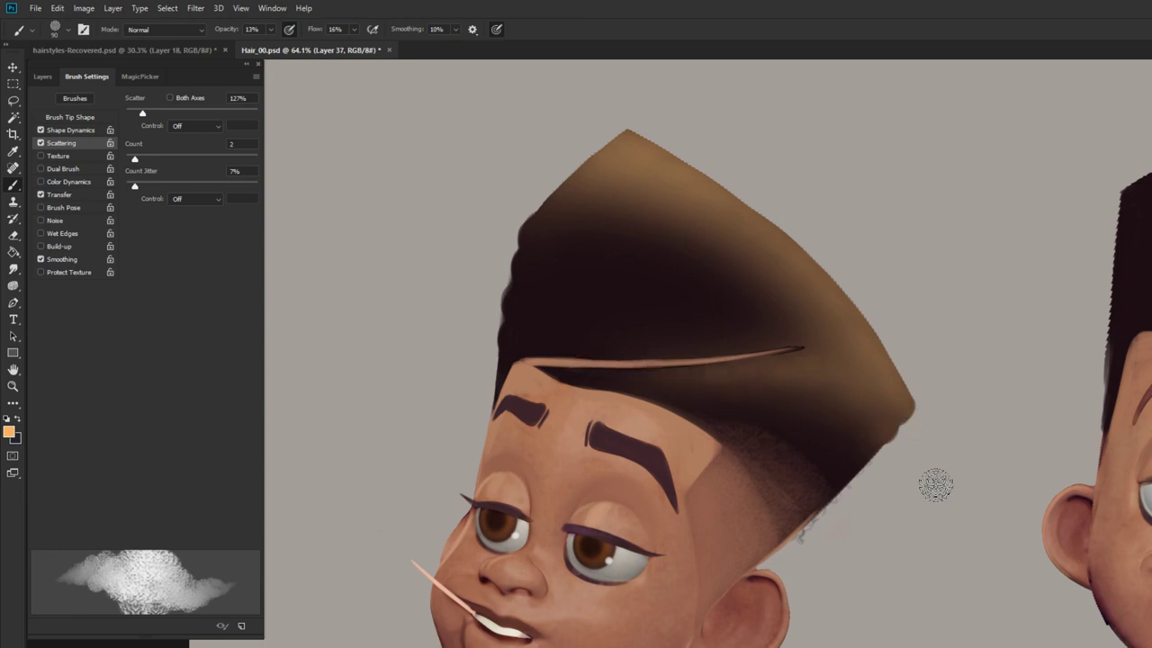
Step: Erase the new highlight along the hair part line of the left head with the Eraser at 20 px
key(e)
key([)
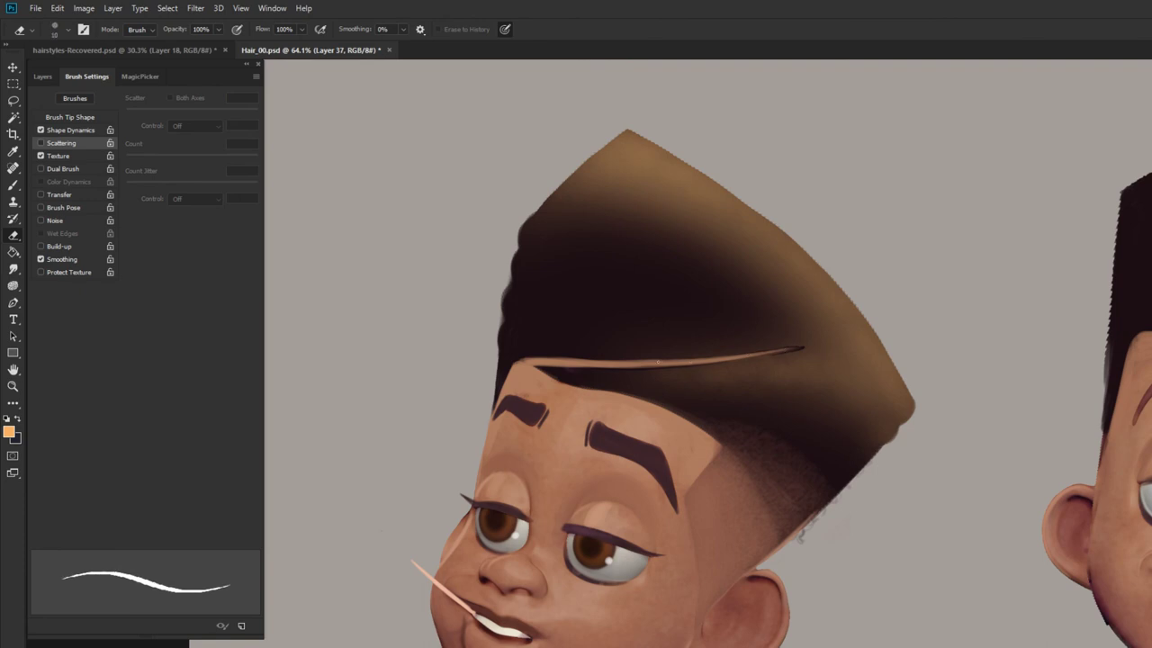
key(bracketright)
key(bracketright)
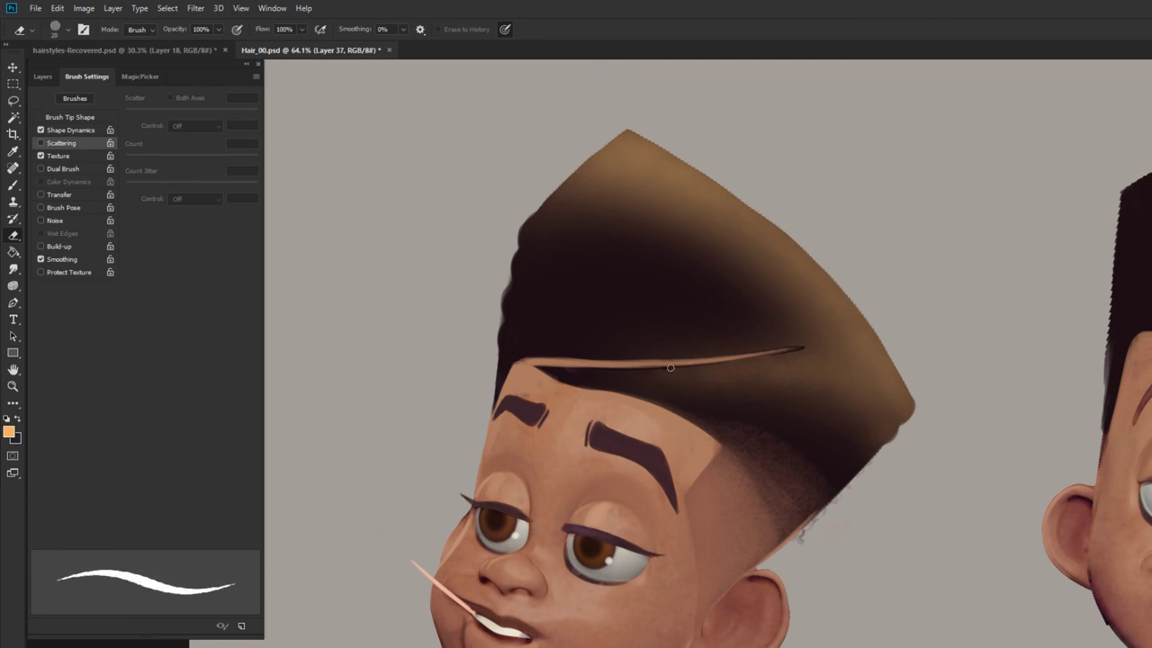
drag(695, 365, 790, 350)
Step: Merge the two clipped highlight layers into one
scroll(432, 279, down, 5)
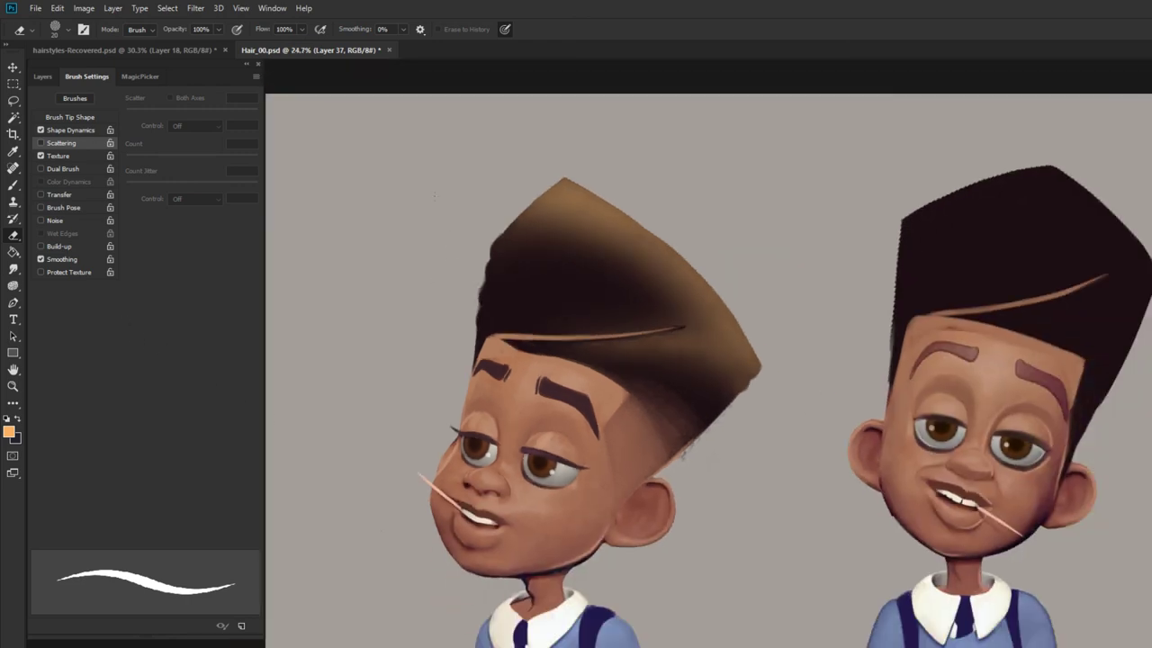
click(42, 77)
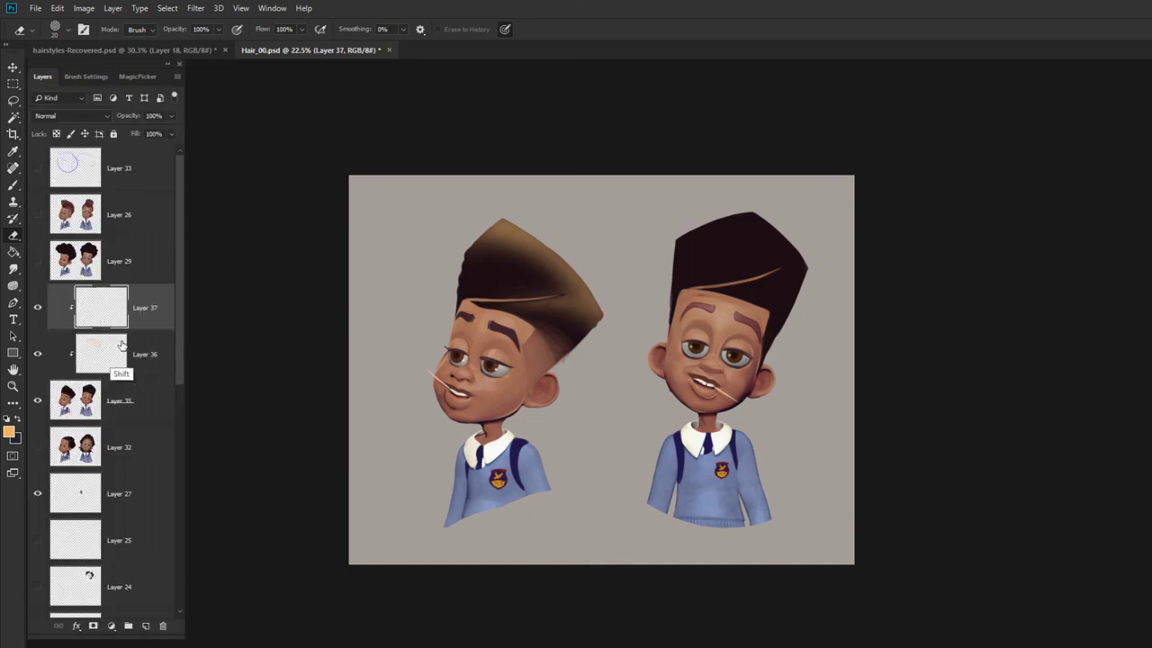
shift+click(145, 371)
key(ctrl+e)
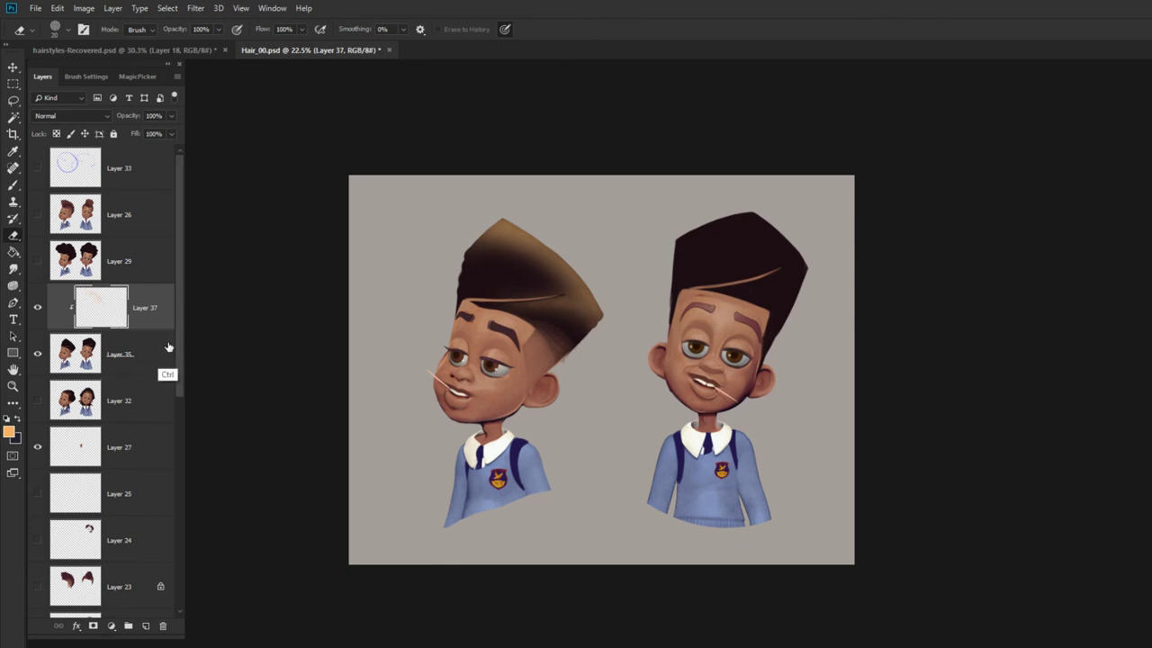
Step: Recolour the merged highlights to a reddish brown using Hue/Saturation with Colorize enabled and a higher saturation
key(ctrl+u)
drag(597, 171, 534, 420)
click(659, 565)
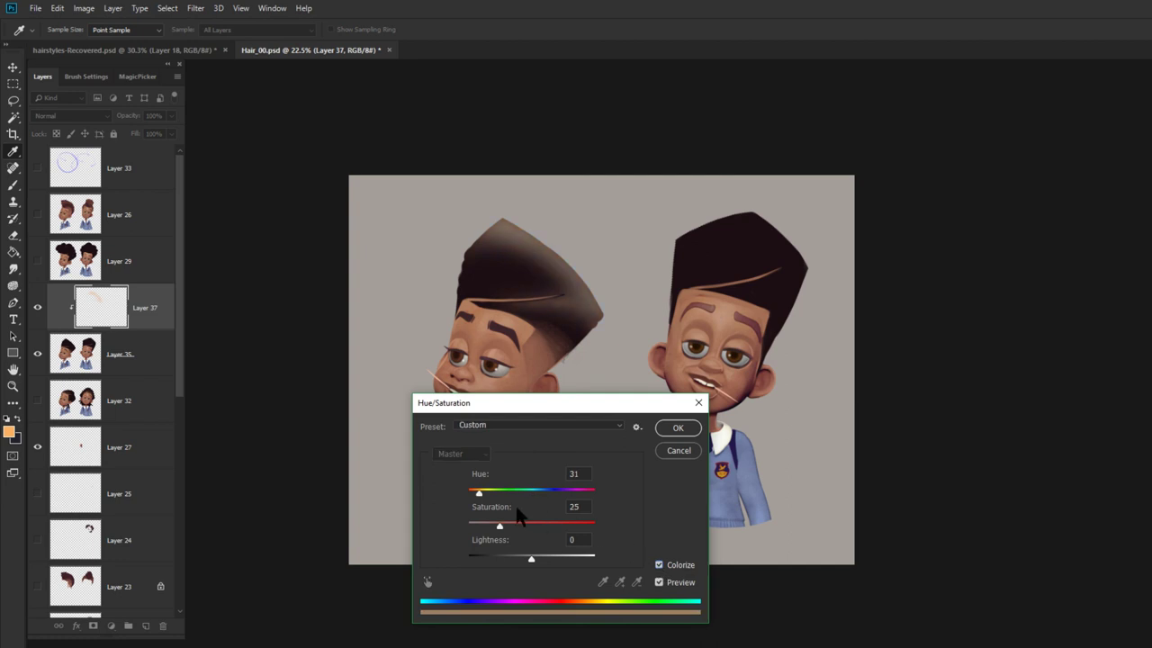
drag(499, 526, 529, 533)
click(677, 427)
key(e)
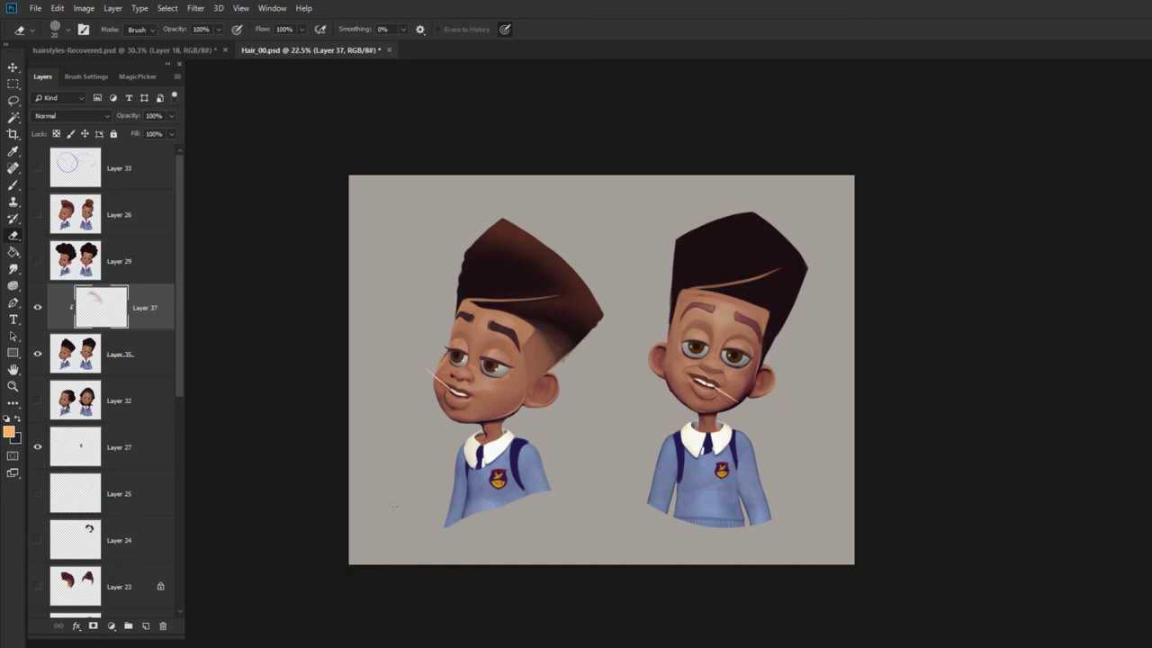
Step: Examine both heads enlarged in full screen mode to judge the recoloured highlights
key(f)
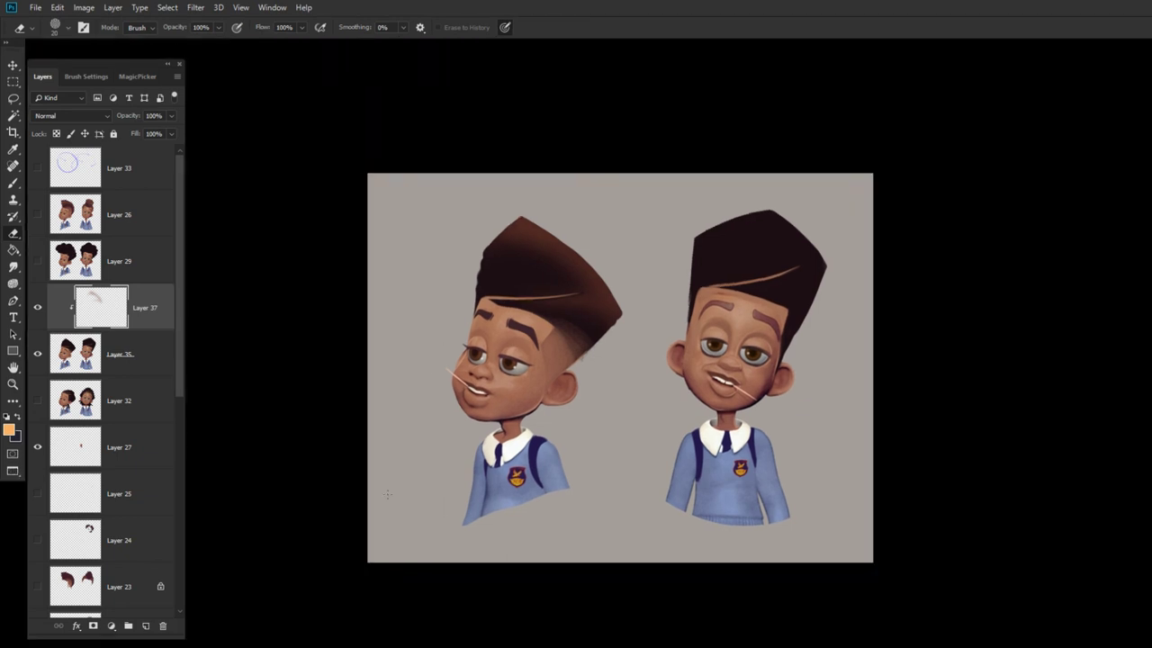
key(ctrl+plus)
key(f)
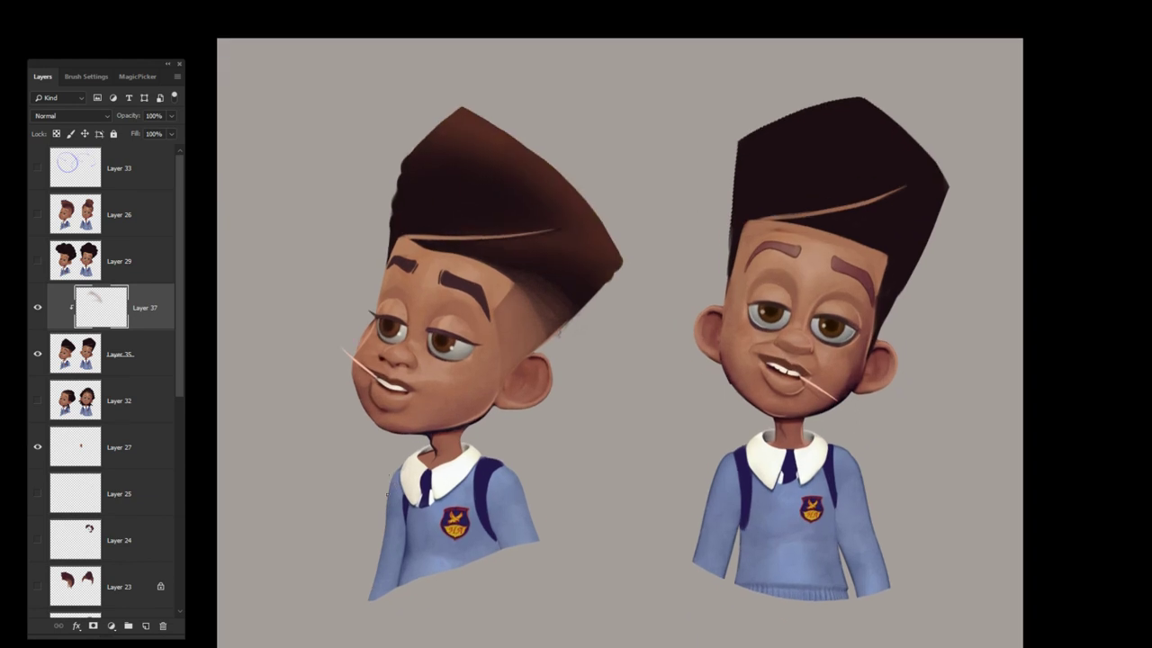